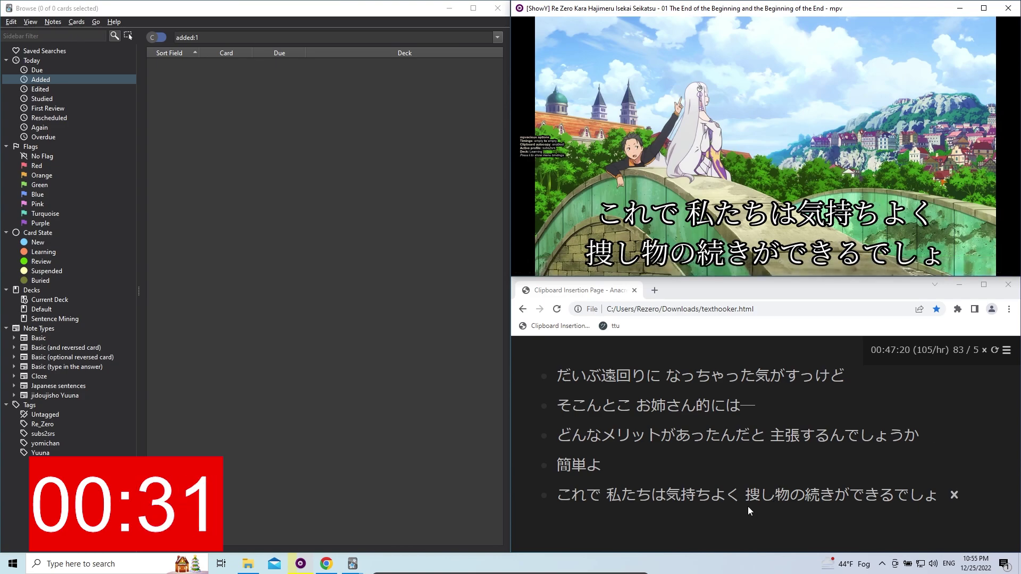
# Add 捜し物 as an Anki card with the definition "looking for something", and set the mpv timings to the current subtitle
pyautogui.moveTo(755, 496)
pyautogui.moveTo(727, 411); pyautogui.dragTo(832, 411)
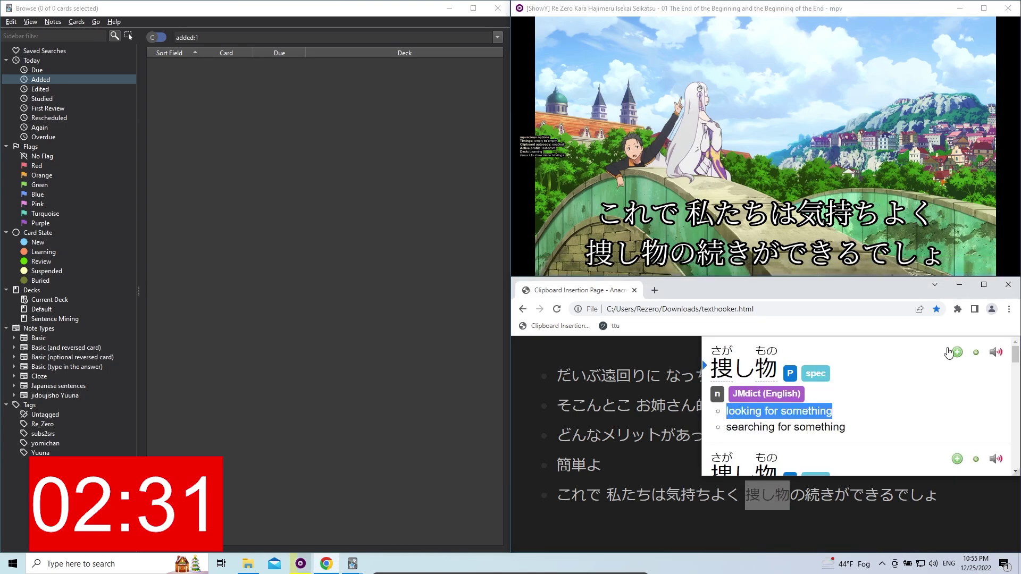
pyautogui.click(957, 353)
pyautogui.click(737, 141)
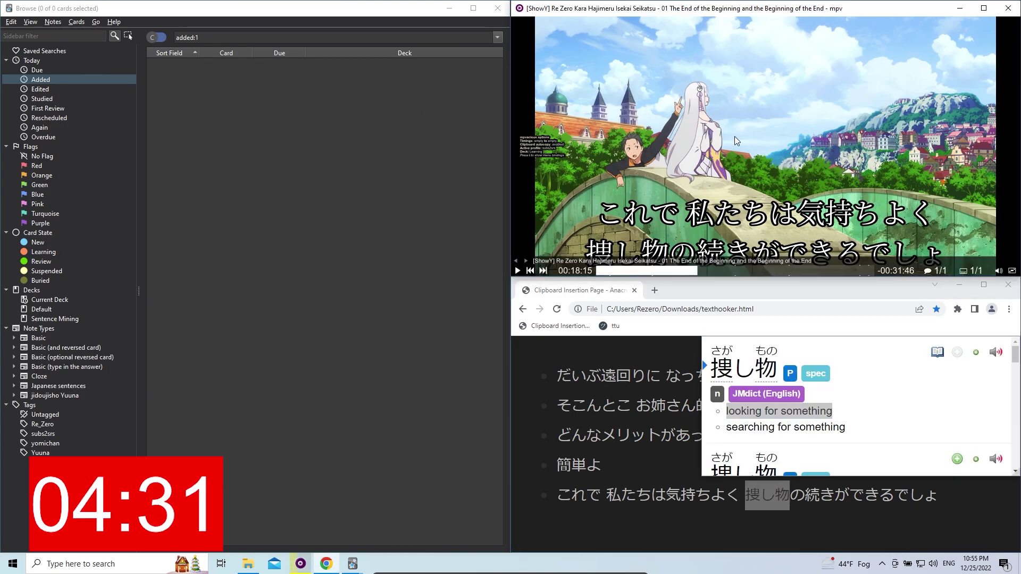
pyautogui.press('c')
# Switch to Anki's card browser, list the cards added today and preview the 捜し物 card
pyautogui.click(85, 78)
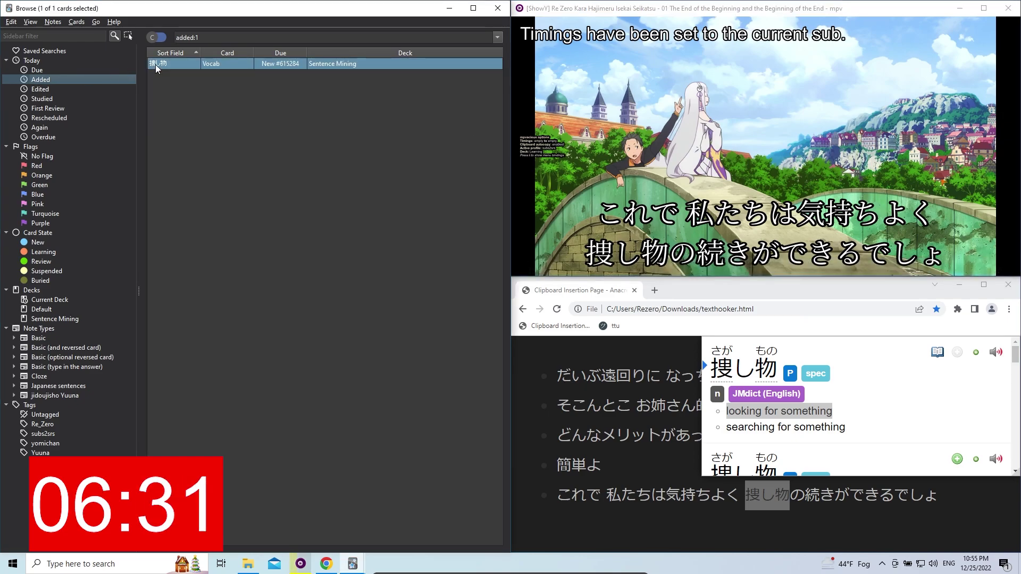
pyautogui.click(155, 65)
pyautogui.click(226, 141)
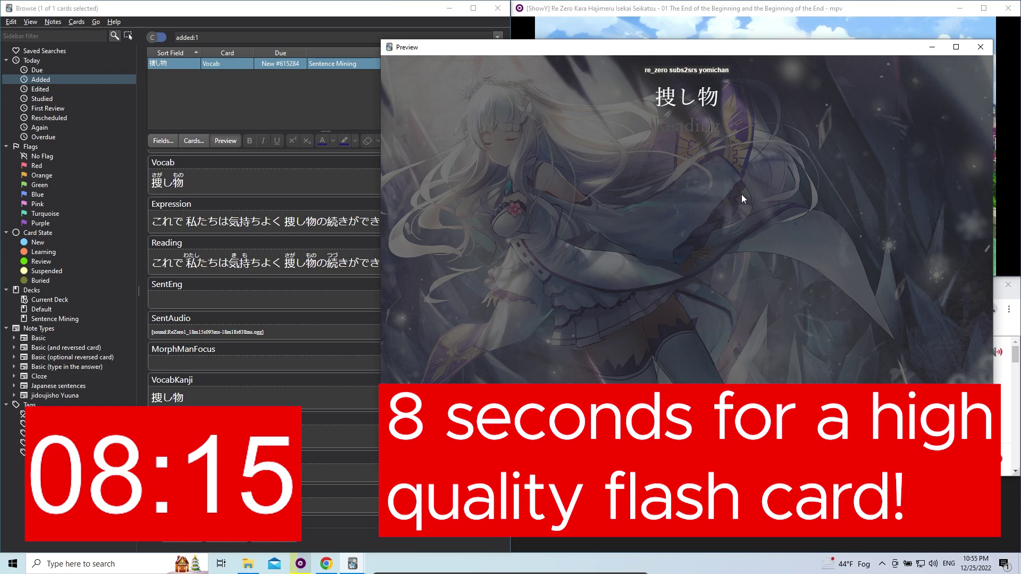
pyautogui.press('Right')
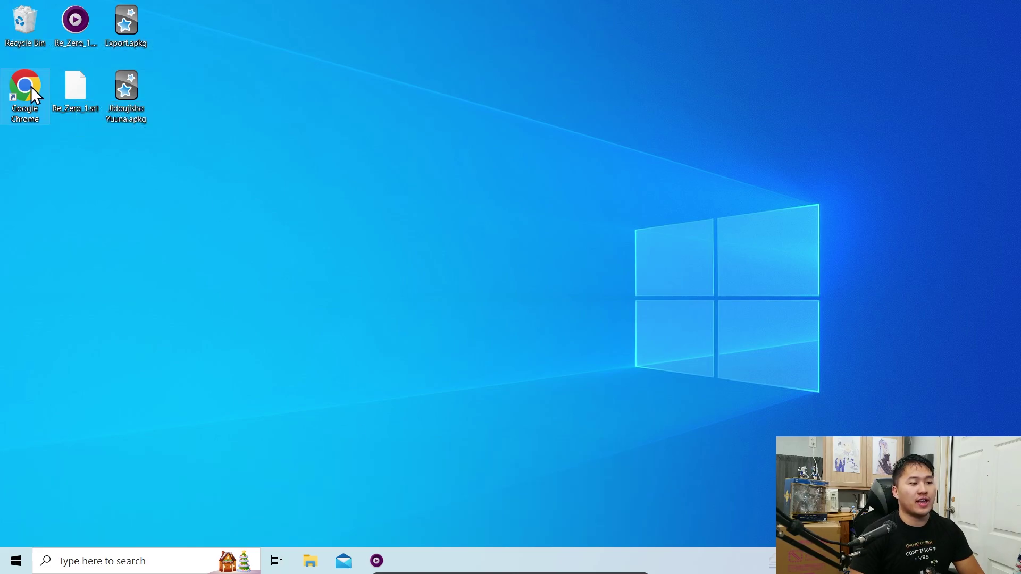
# Launch Google Chrome and open the options page of the Yomichan extension
pyautogui.doubleClick(30, 86)
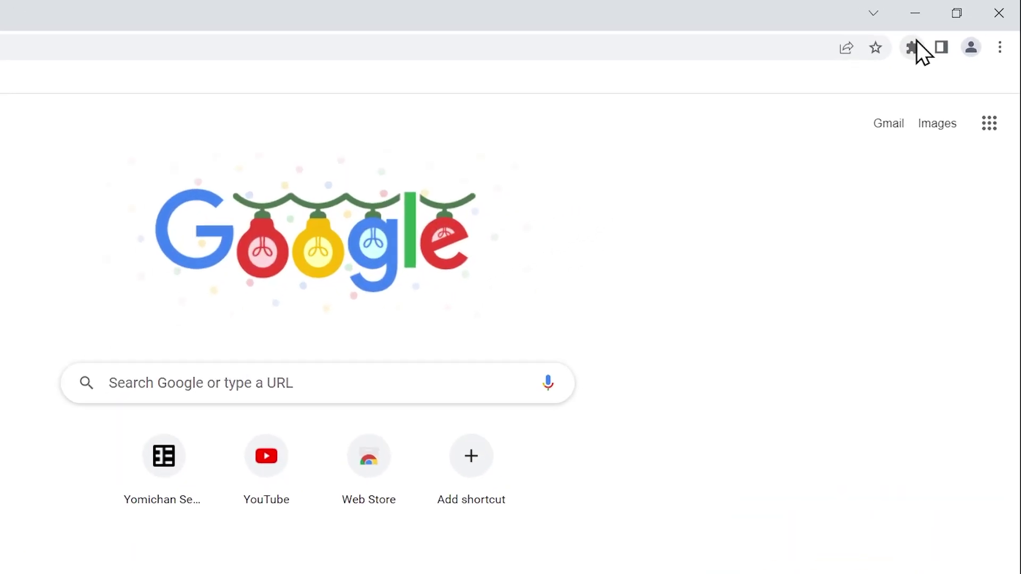
pyautogui.click(942, 35)
pyautogui.click(876, 272)
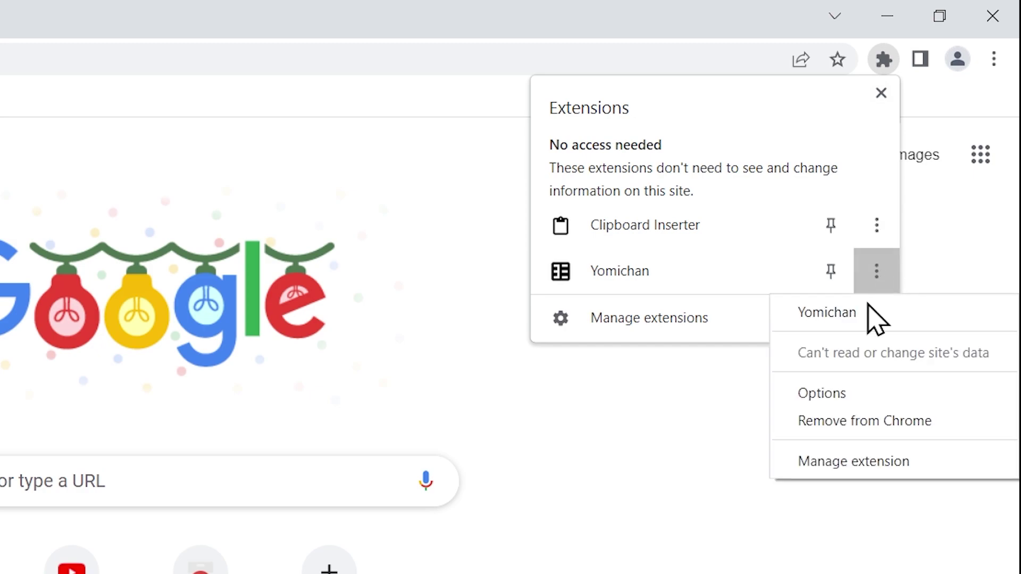
pyautogui.click(845, 398)
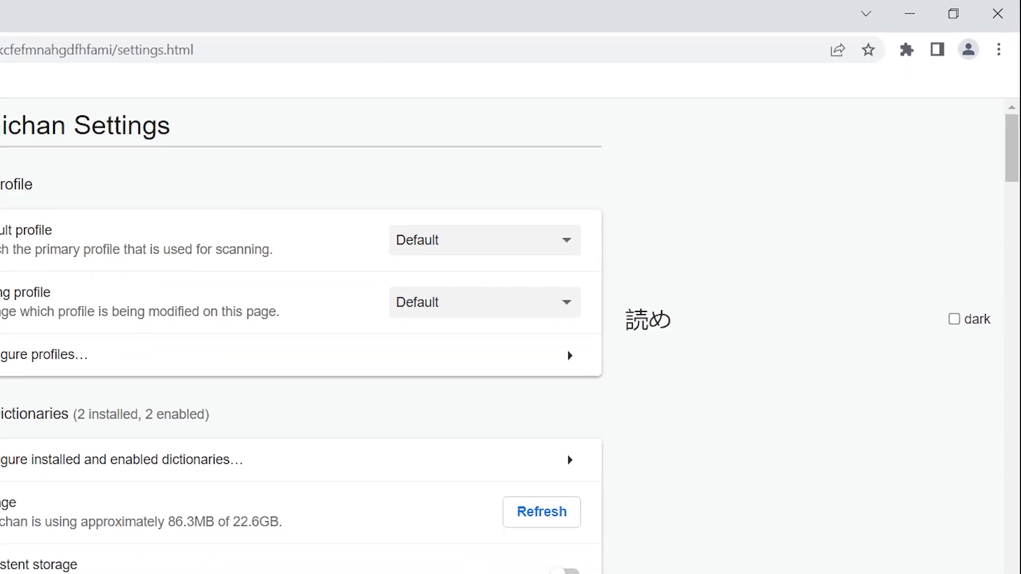
# Open Yomichan's Anki card format configuration and set the Reading field for terms to sentence-furigana
pyautogui.scroll(-20, 237, 223)
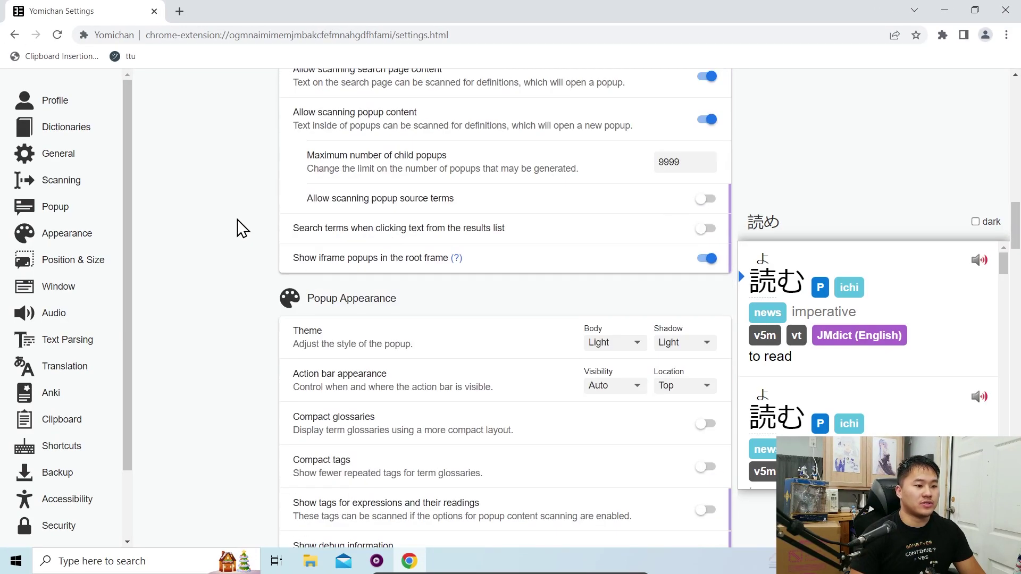
pyautogui.scroll(-20, 237, 220)
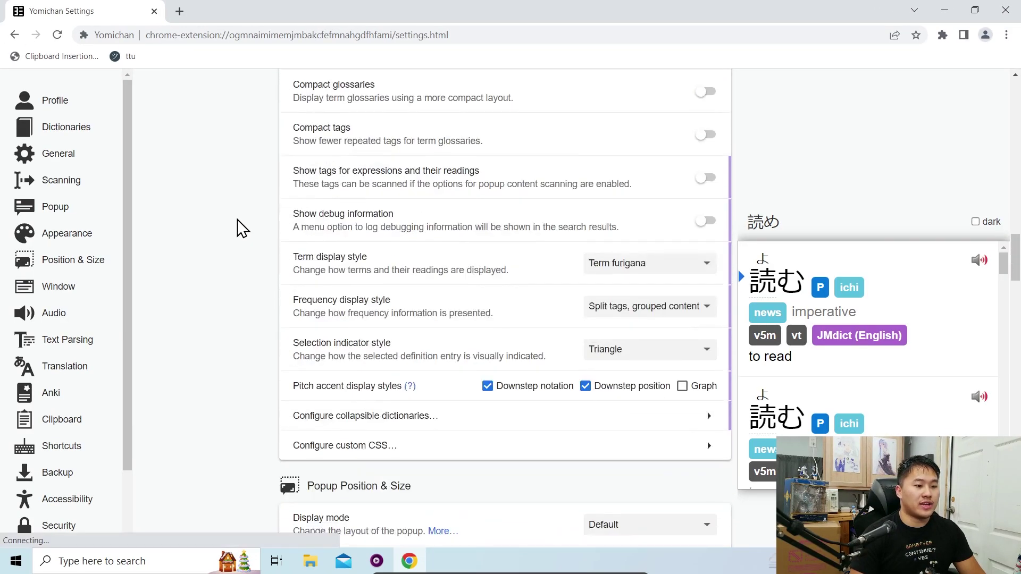
pyautogui.scroll(-20, 233, 221)
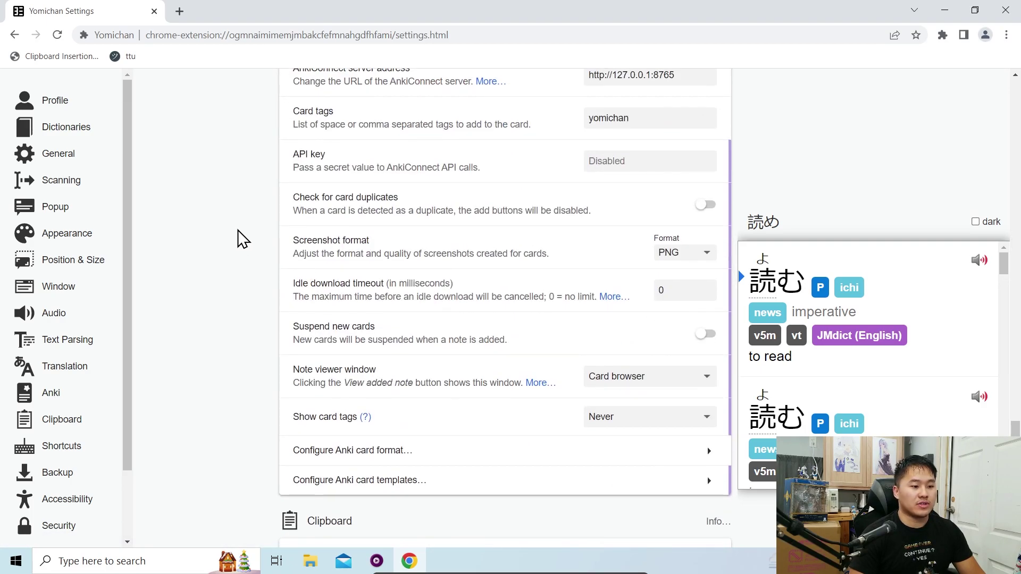
pyautogui.click(412, 459)
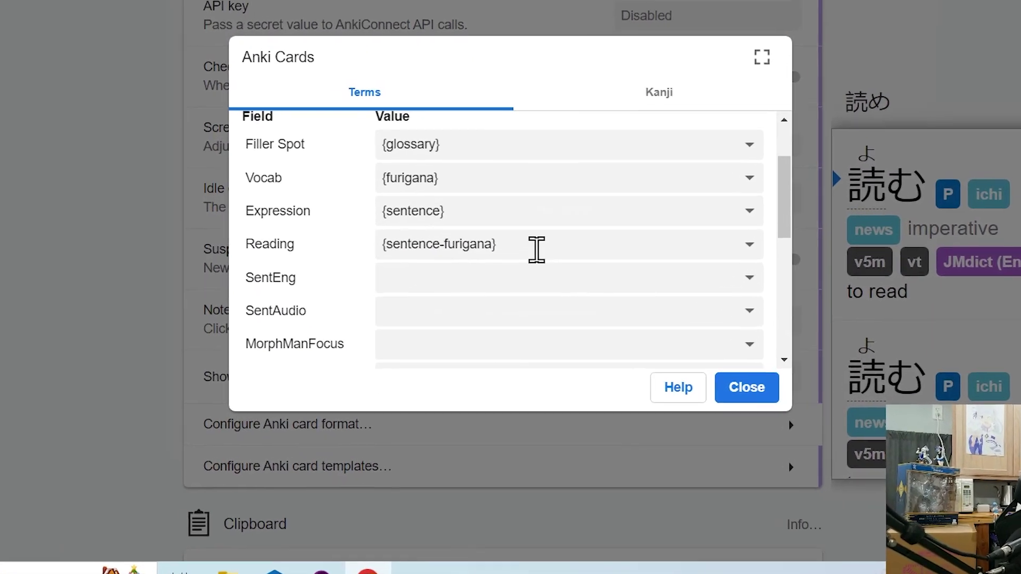
pyautogui.click(537, 249)
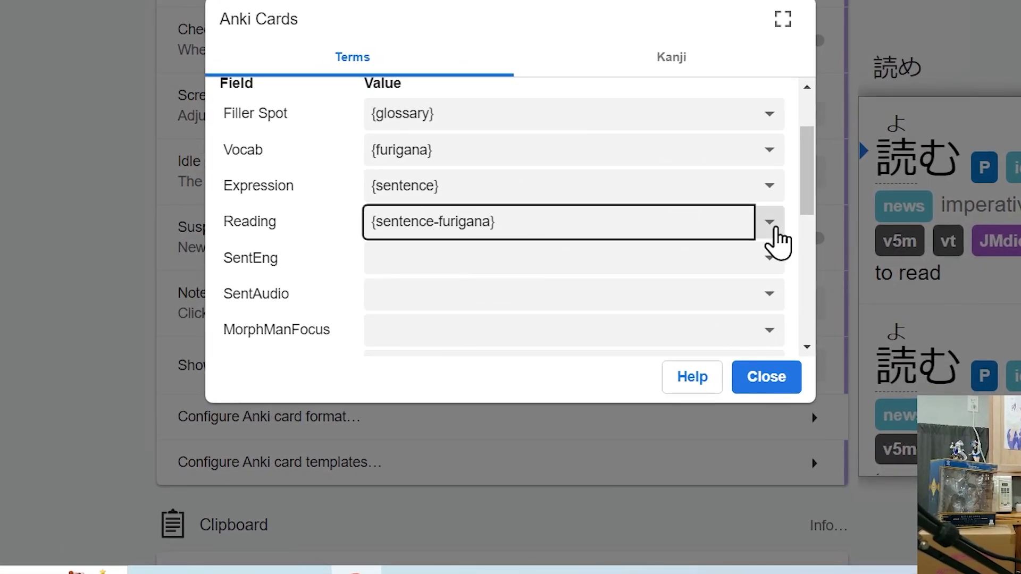
pyautogui.click(751, 246)
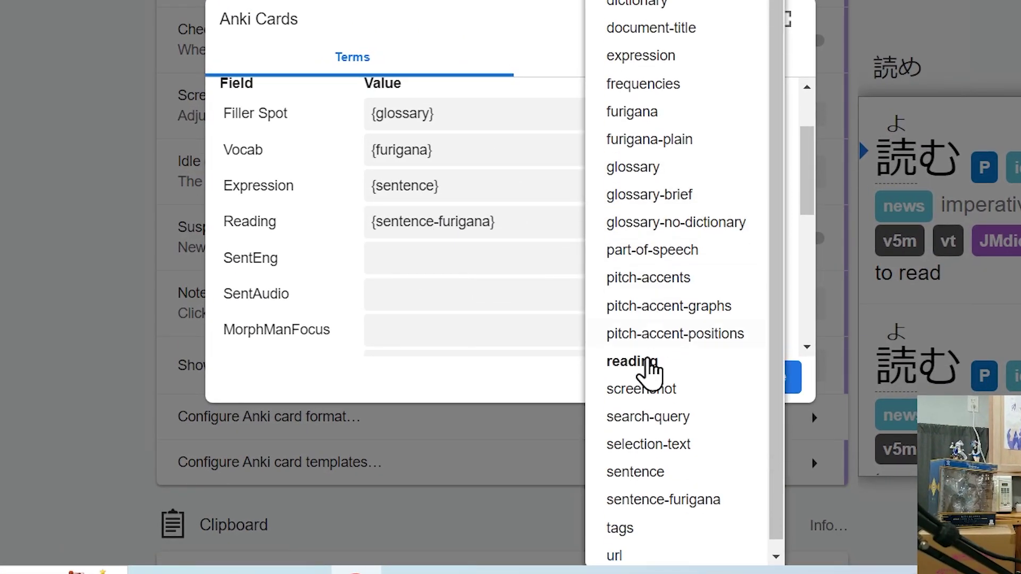
pyautogui.scroll(-1, 659, 404)
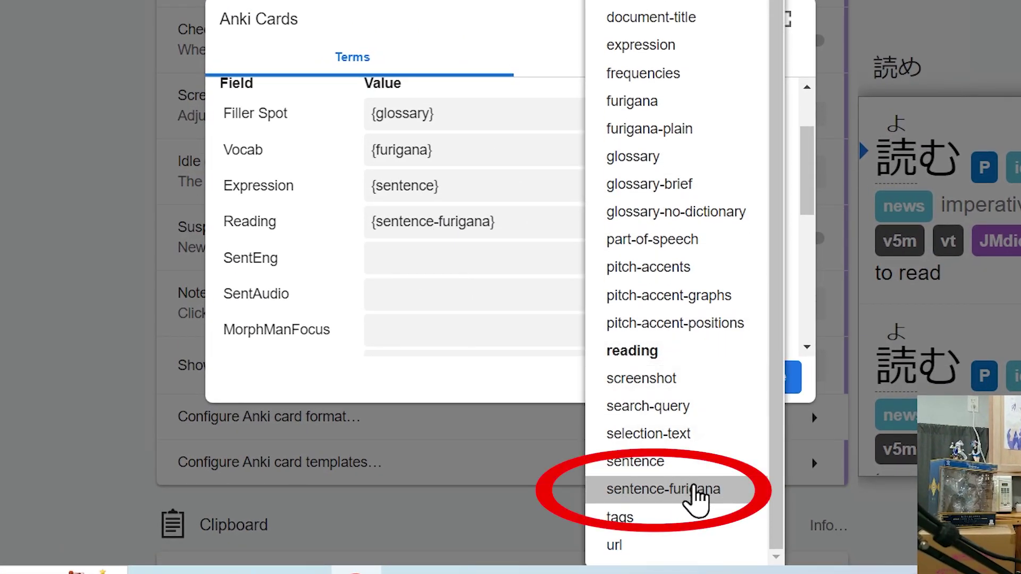
pyautogui.click(676, 497)
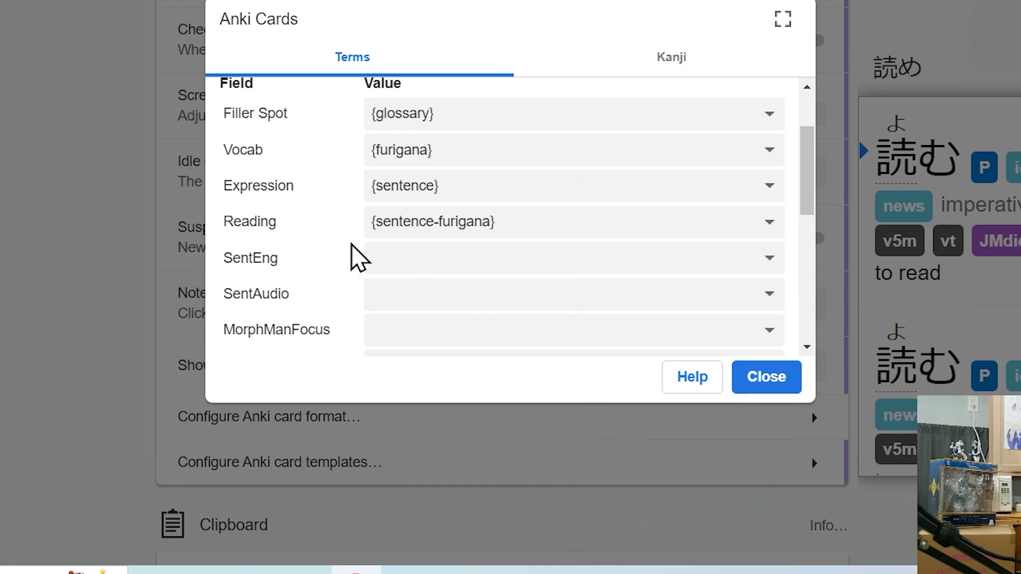
# Examine the VocabDef field's value and its available options, and close the Anki card format configuration
pyautogui.scroll(-5, 341, 244)
pyautogui.scroll(3, 745, 137)
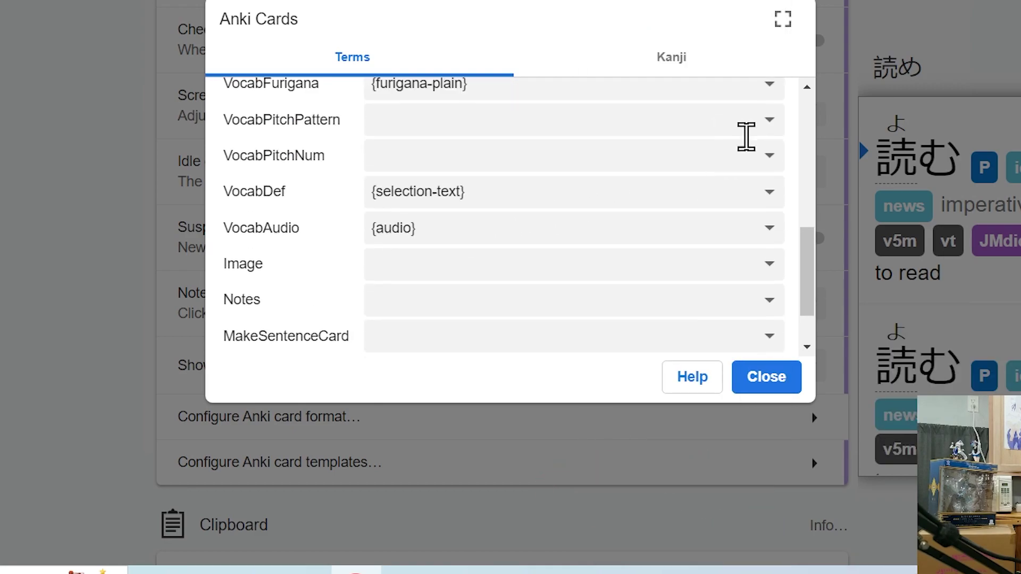
pyautogui.click(768, 229)
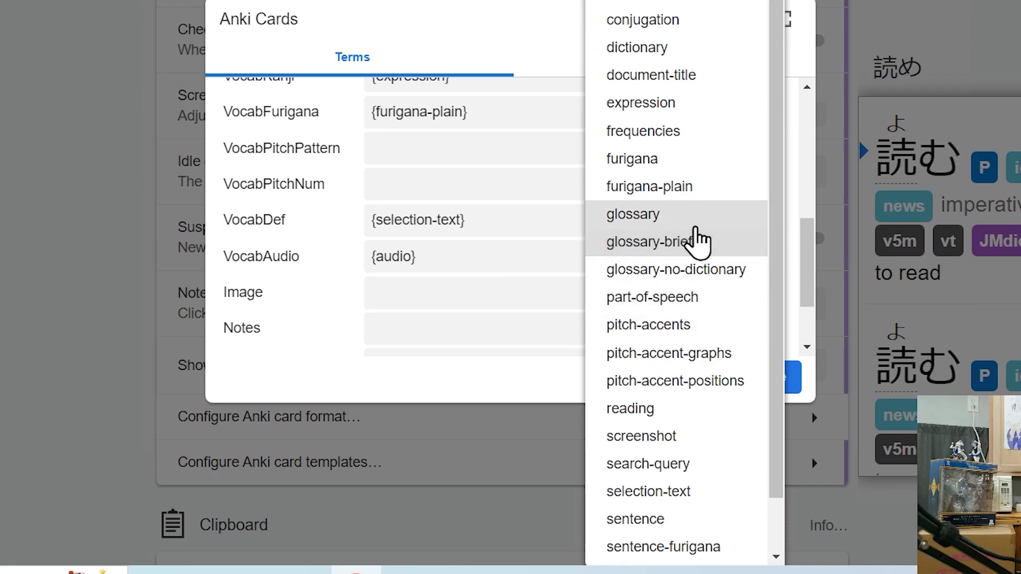
pyautogui.click(527, 223)
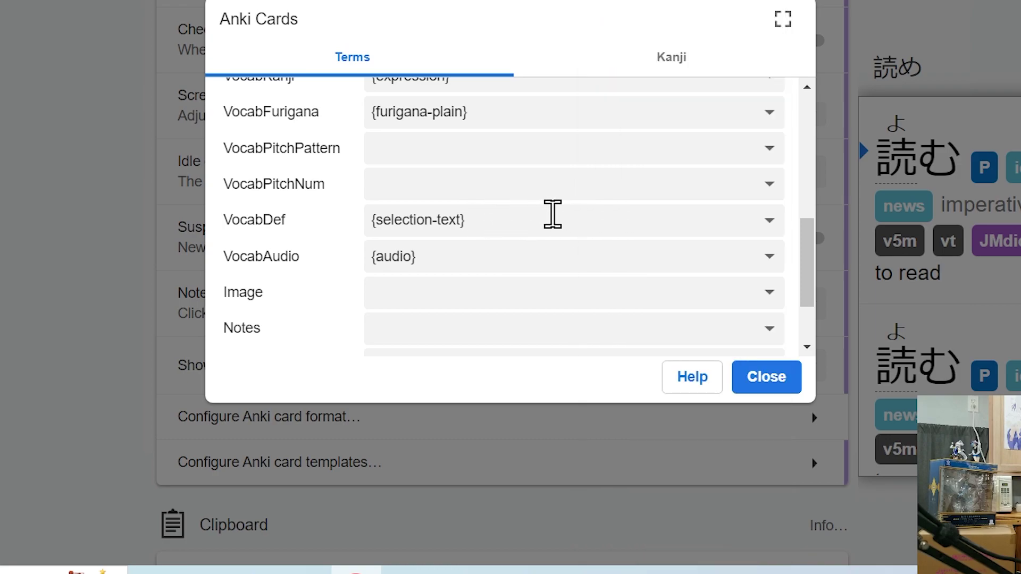
pyautogui.click(754, 379)
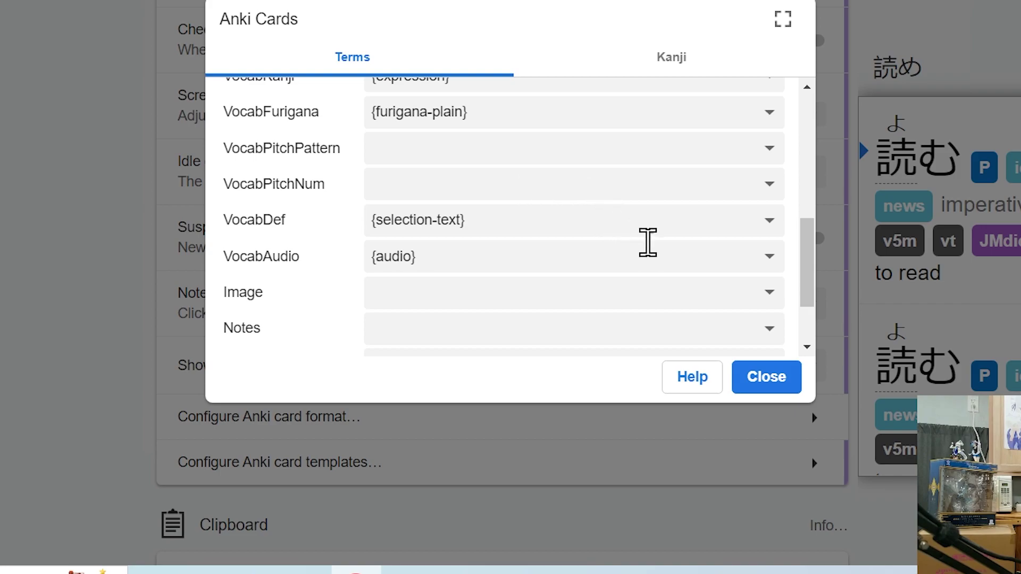
pyautogui.tripleClick(604, 225)
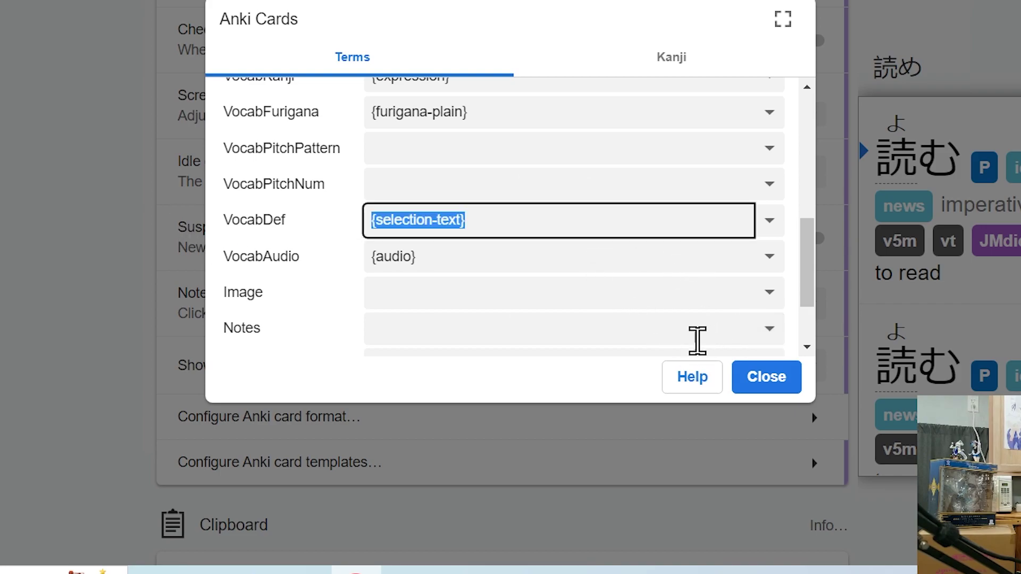
pyautogui.click(775, 381)
pyautogui.scroll(1, 673, 279)
pyautogui.scroll(2, 671, 276)
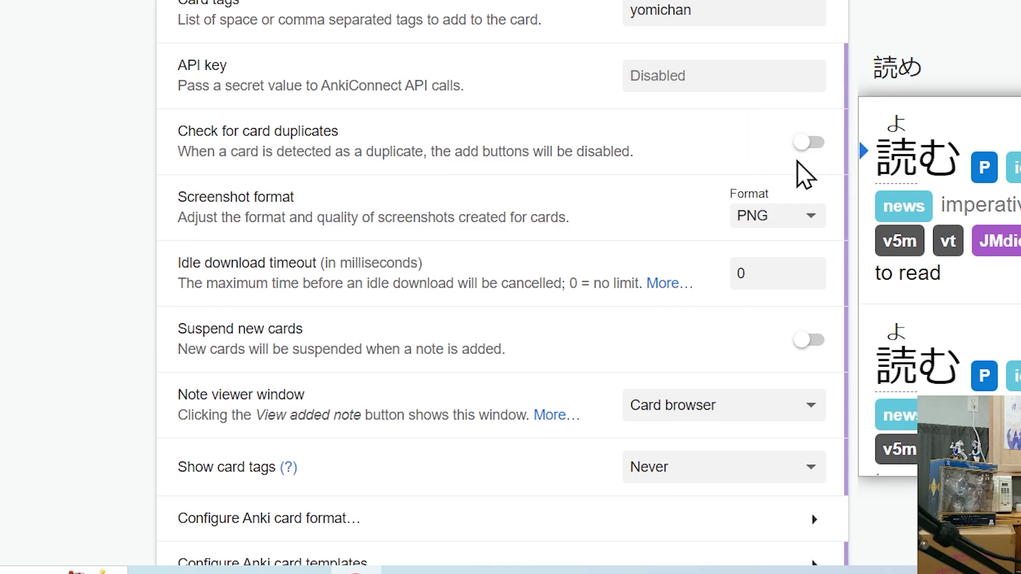
pyautogui.scroll(2, 570, 148)
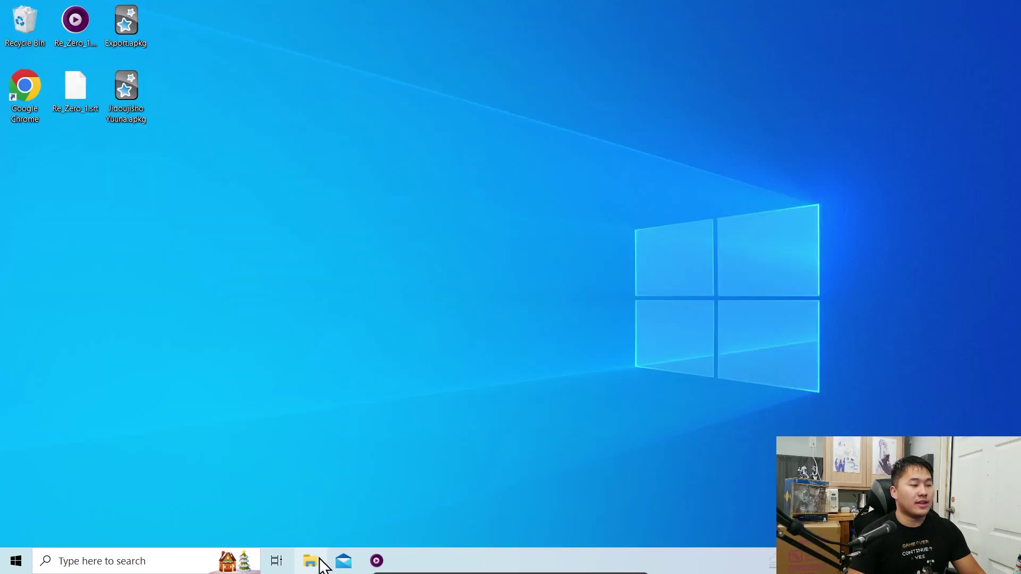
# Switch to File Explorer and go to the %appdata% folder
pyautogui.click(310, 561)
pyautogui.click(415, 44)
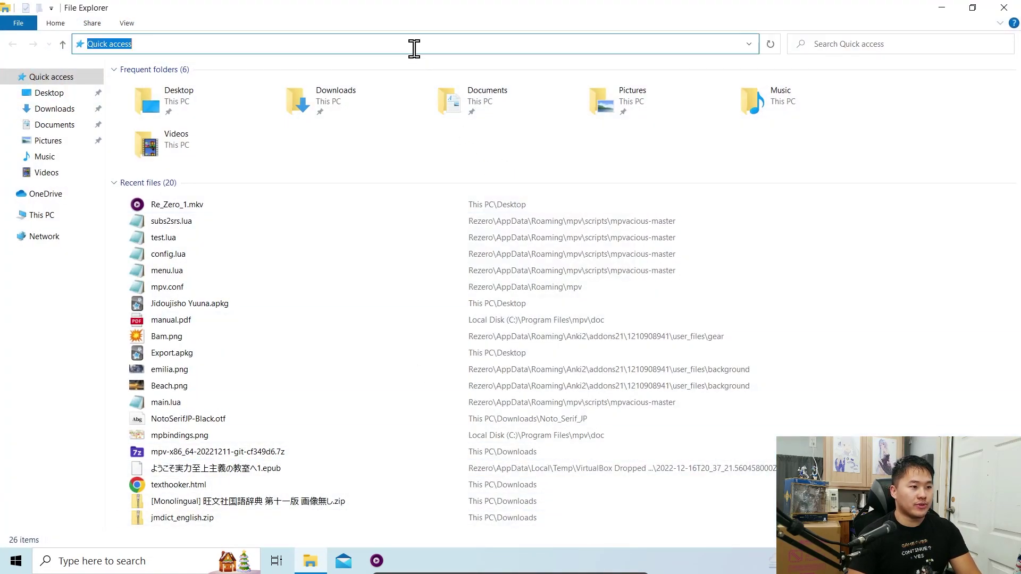
pyautogui.write('%appdata%')
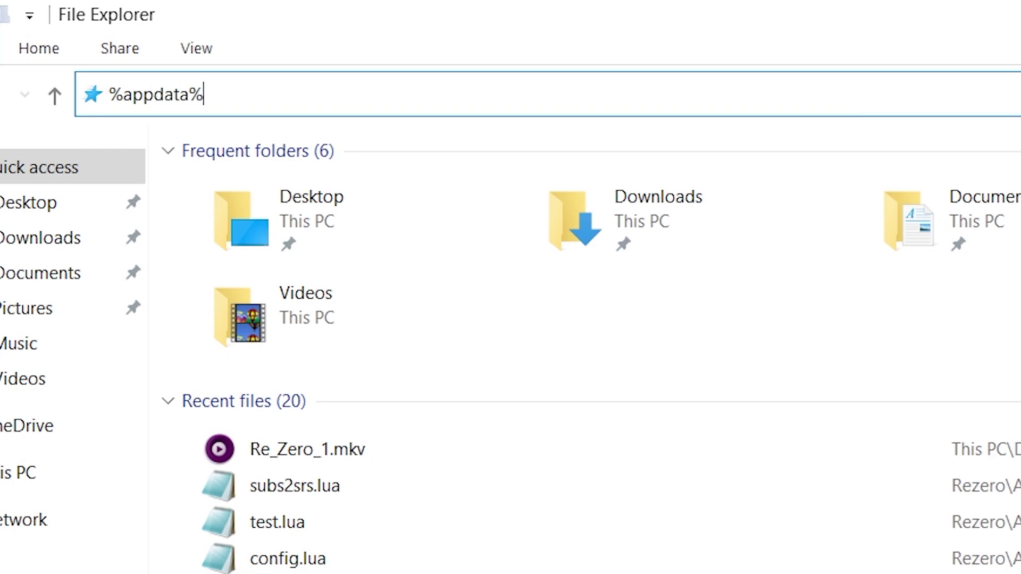
pyautogui.press('Return')
# Open subs2srs.lua from the mpvacious-master folder inside mpv's scripts folder
pyautogui.doubleClick(323, 290)
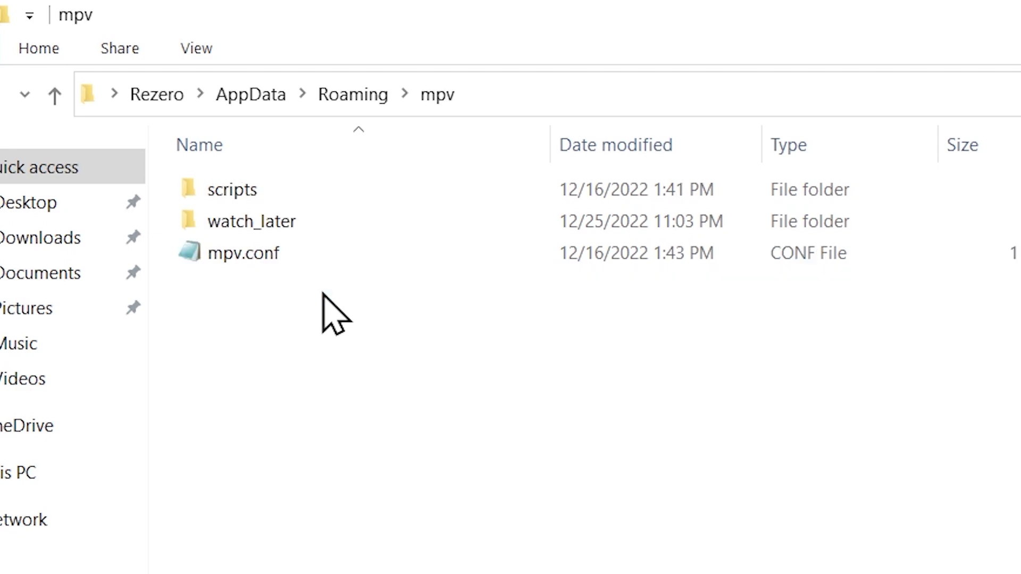
pyautogui.doubleClick(313, 183)
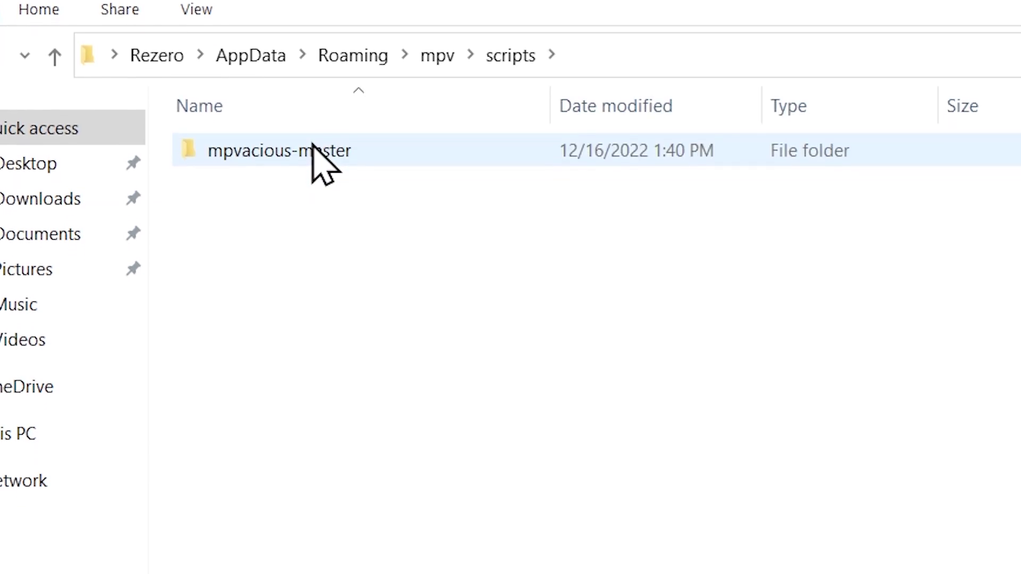
pyautogui.doubleClick(394, 191)
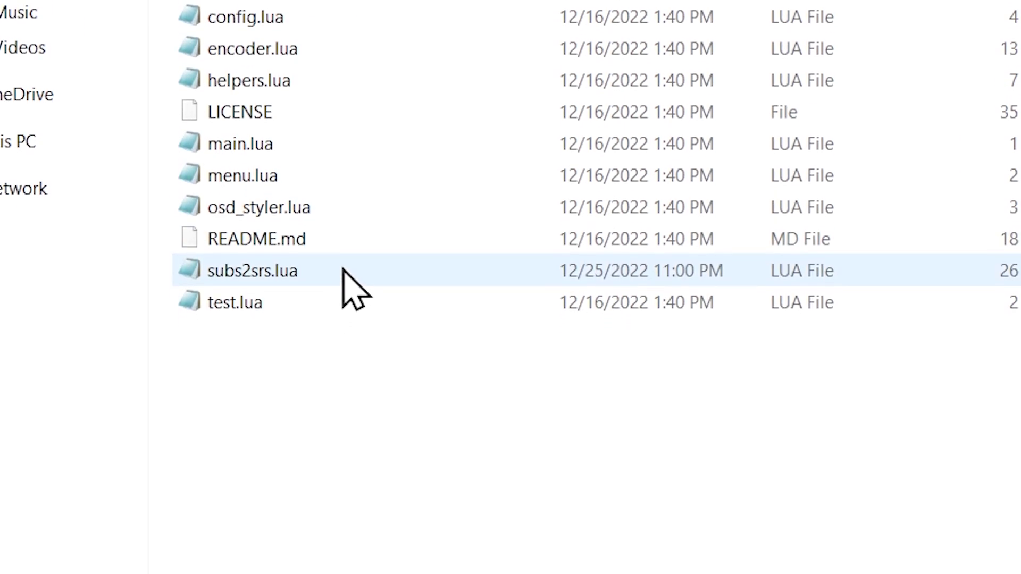
pyautogui.doubleClick(342, 415)
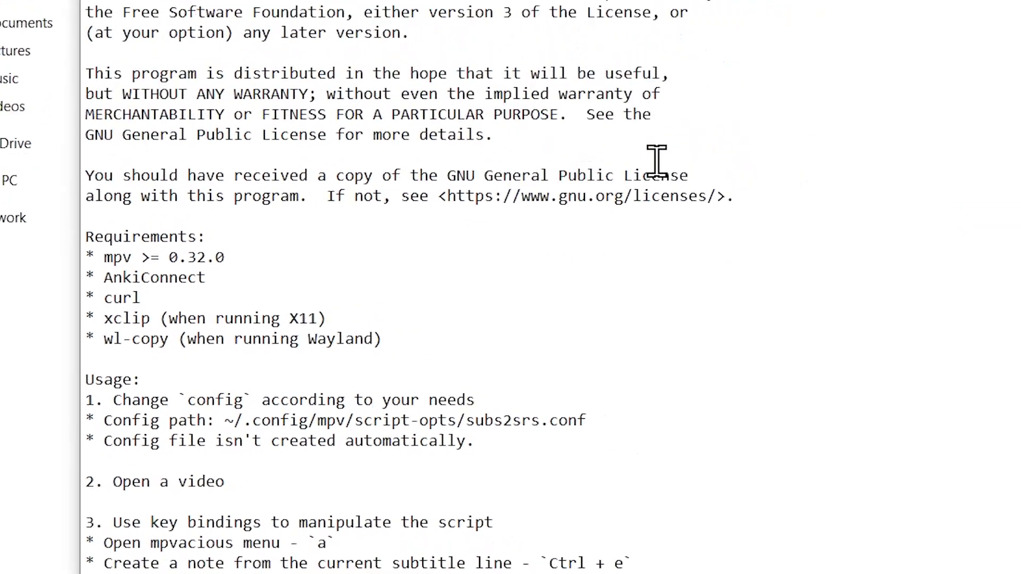
pyautogui.click(845, 100)
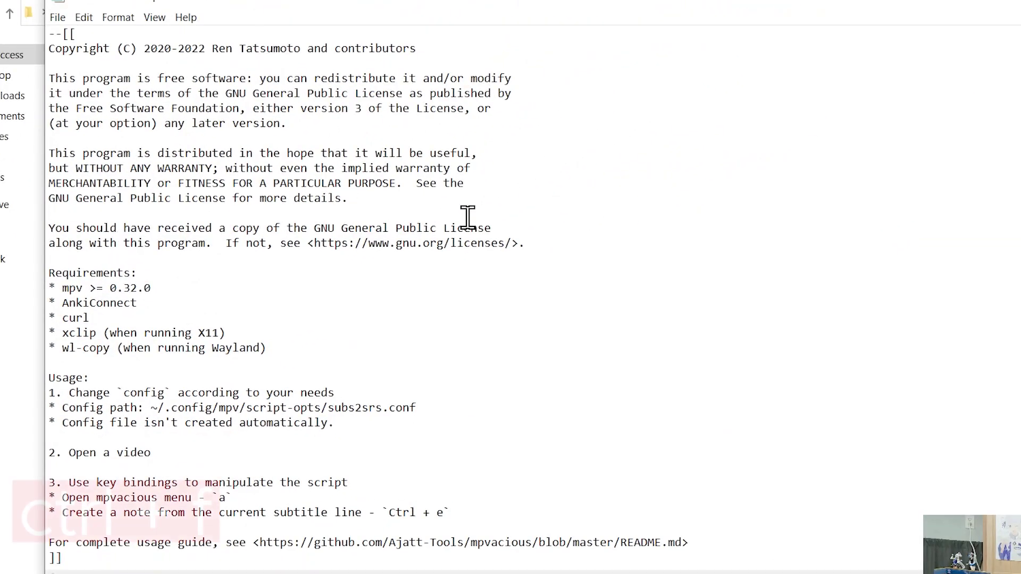
# Search subs2srs.lua for "audio" to reach the settings under Audio clips
pyautogui.hotkey('ctrl', 'f')
pyautogui.write('audio')
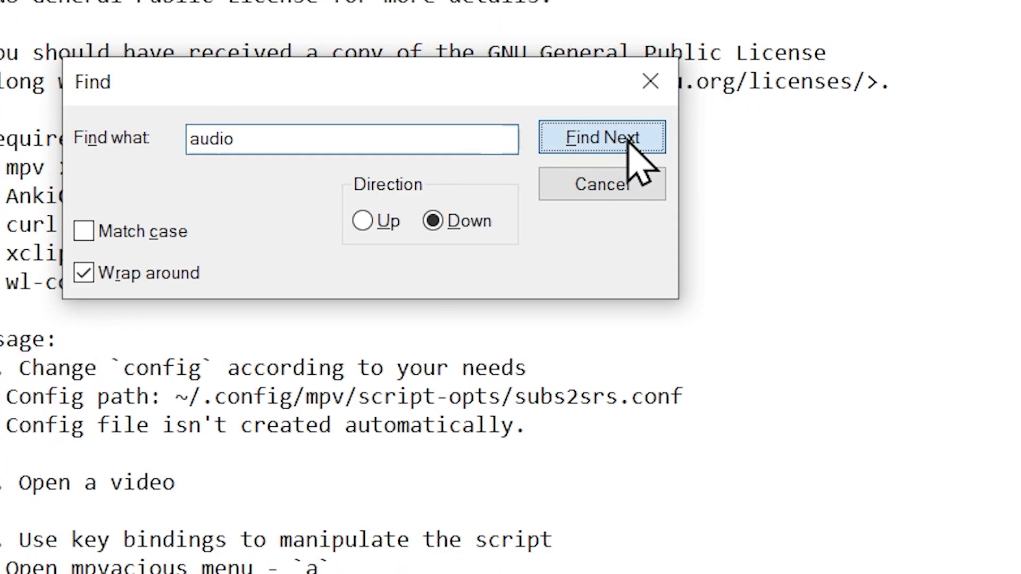
pyautogui.click(629, 139)
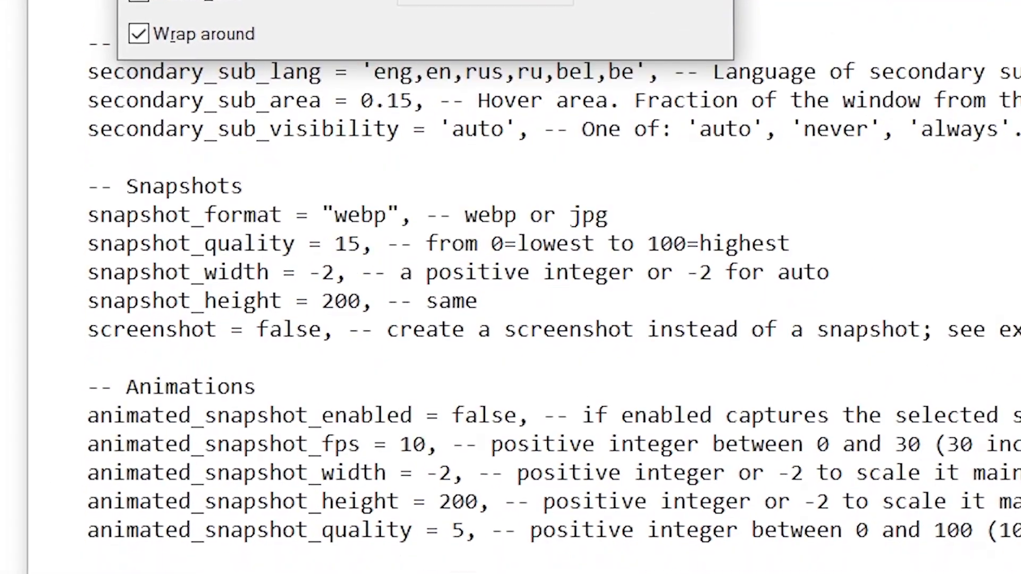
pyautogui.press('Return')
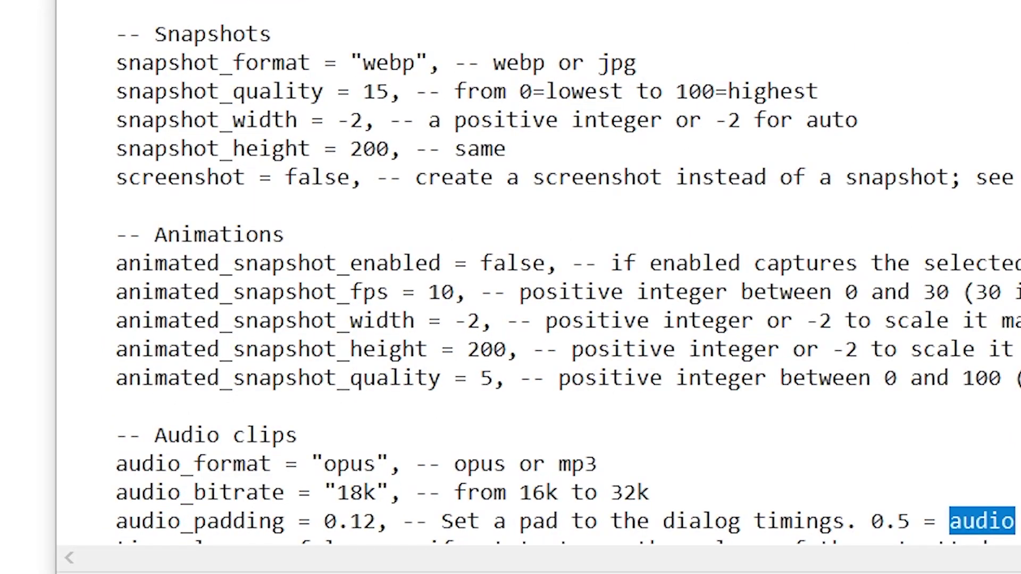
pyautogui.scroll(-1, 758, 112)
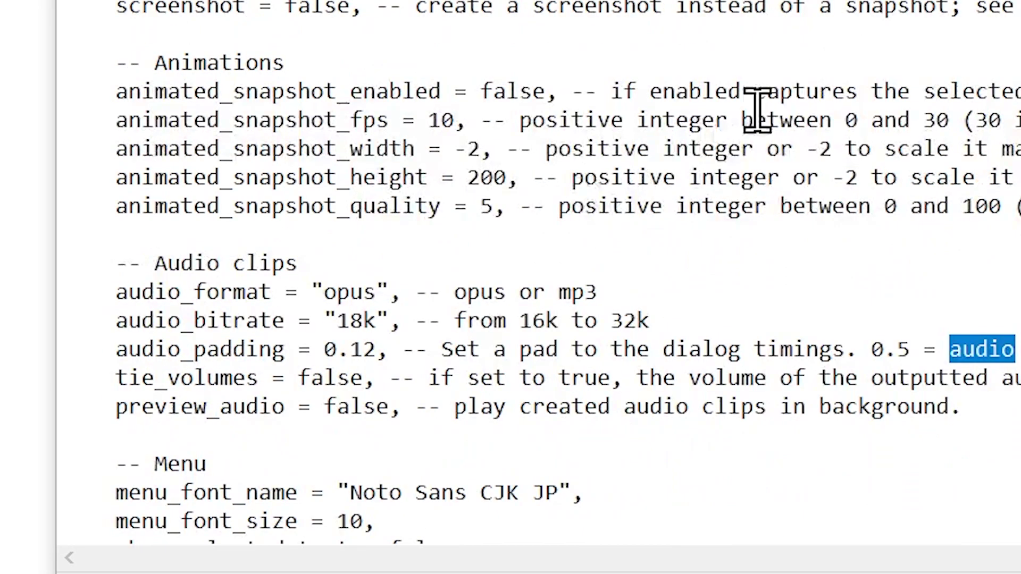
# Clear the preview_audio value under Audio clips, re-enter it as false, and close the search dialog
pyautogui.click(391, 405)
pyautogui.press('BackSpace')
pyautogui.press('BackSpace')
pyautogui.press('BackSpace')
pyautogui.press('BackSpace')
pyautogui.press('BackSpace')
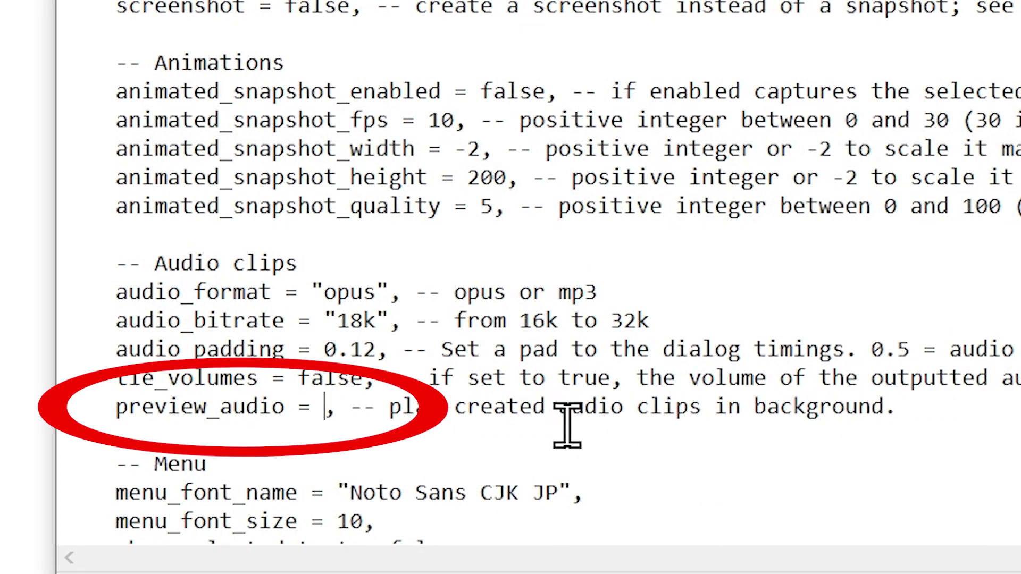
pyautogui.write('tr')
pyautogui.press('BackSpace')
pyautogui.press('BackSpace')
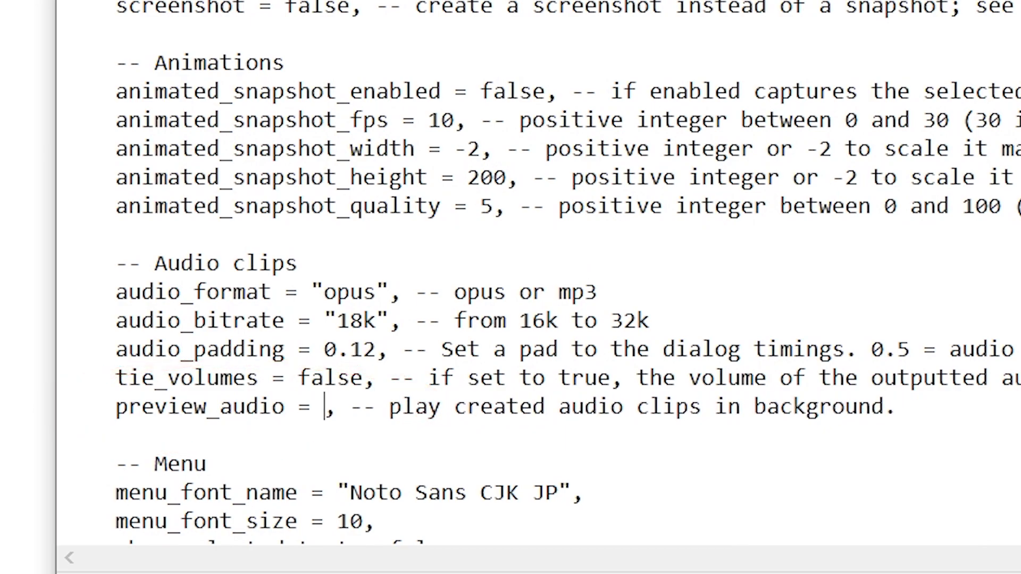
pyautogui.write('false')
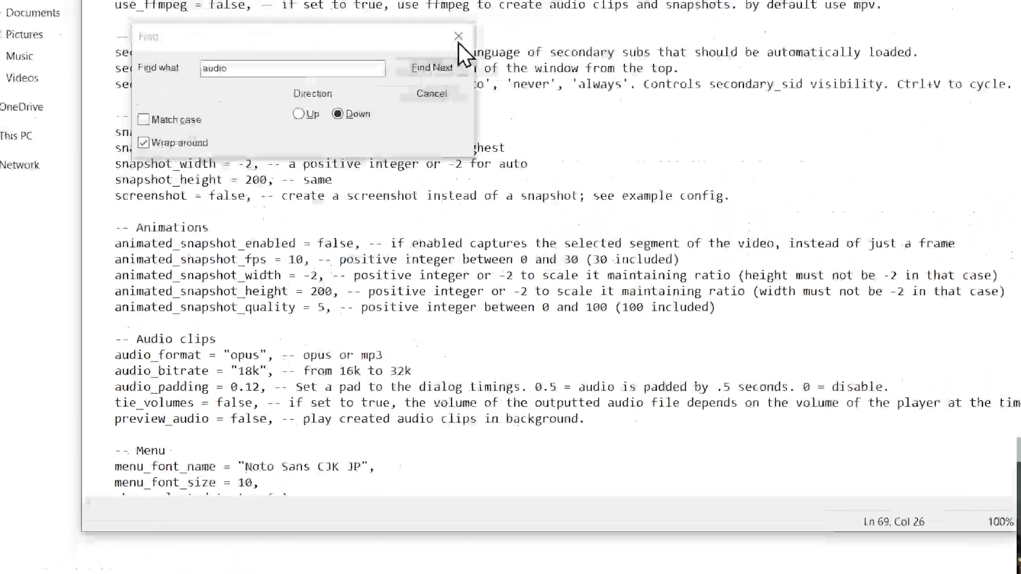
pyautogui.click(458, 42)
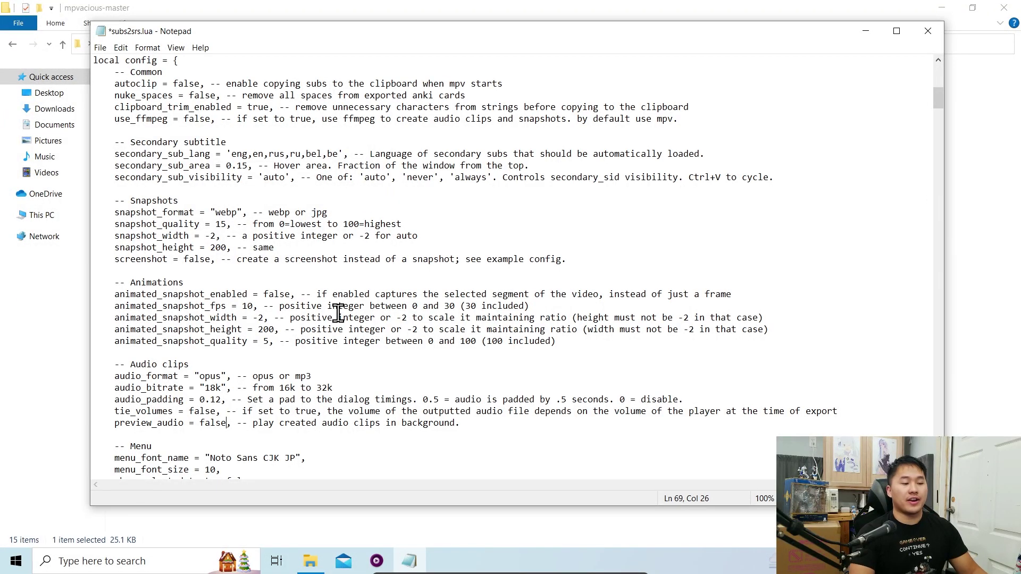
# Search subs2srs.lua for "miscinfo" and examine the settings under Misc info
pyautogui.hotkey('ctrl', 'f')
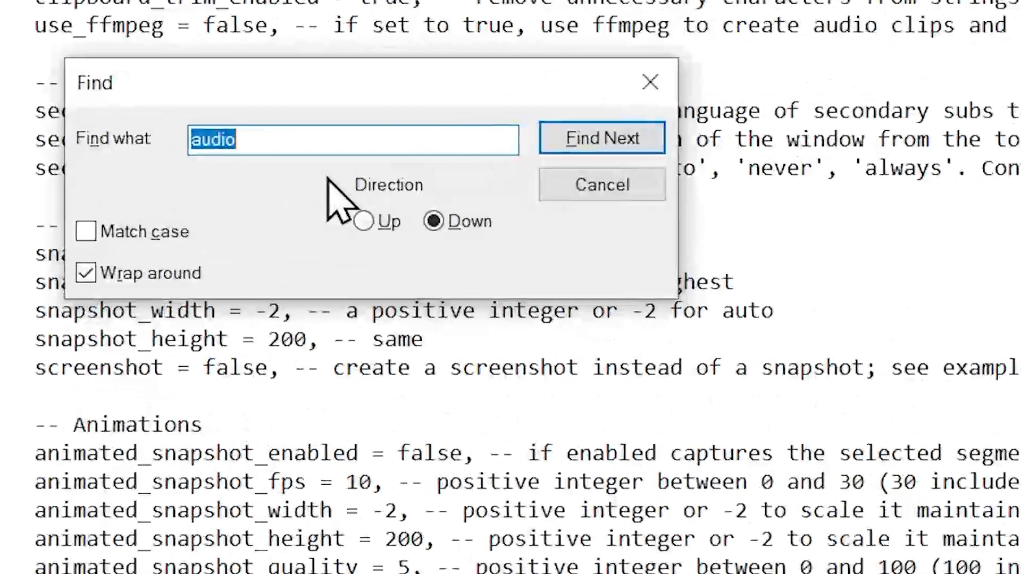
pyautogui.write('mis')
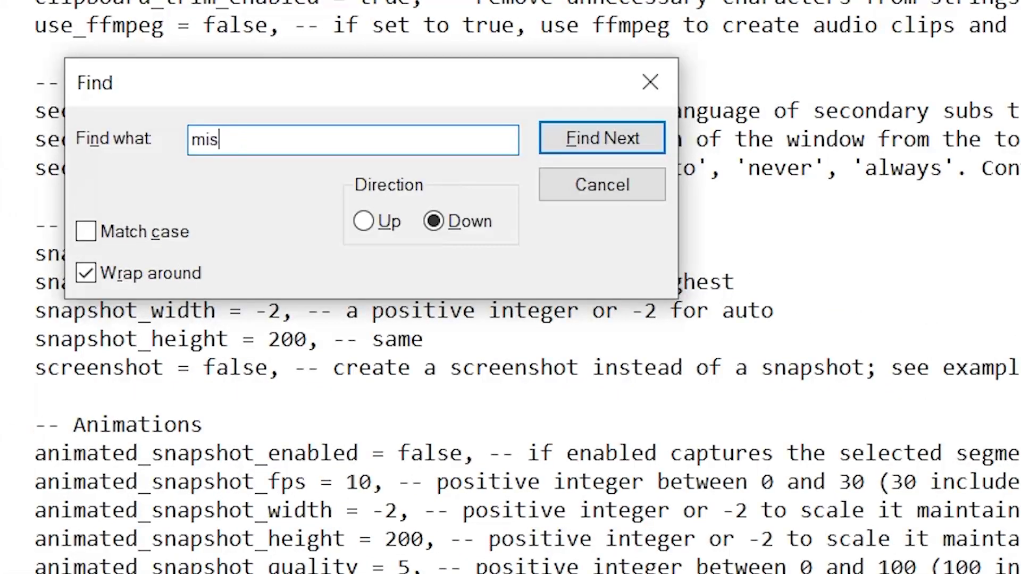
pyautogui.write('cinfo')
pyautogui.press('Return')
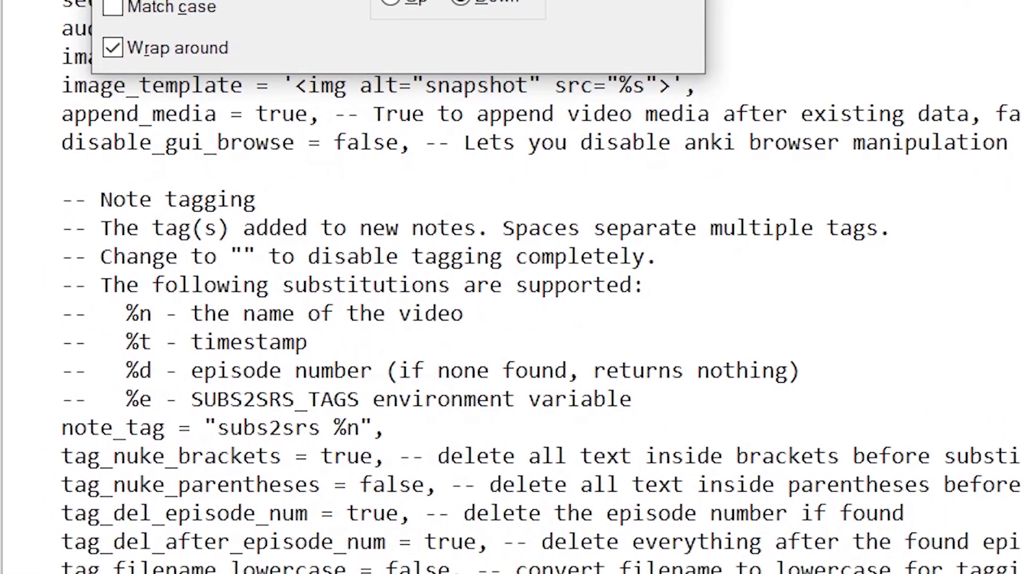
pyautogui.scroll(-2, 394, 250)
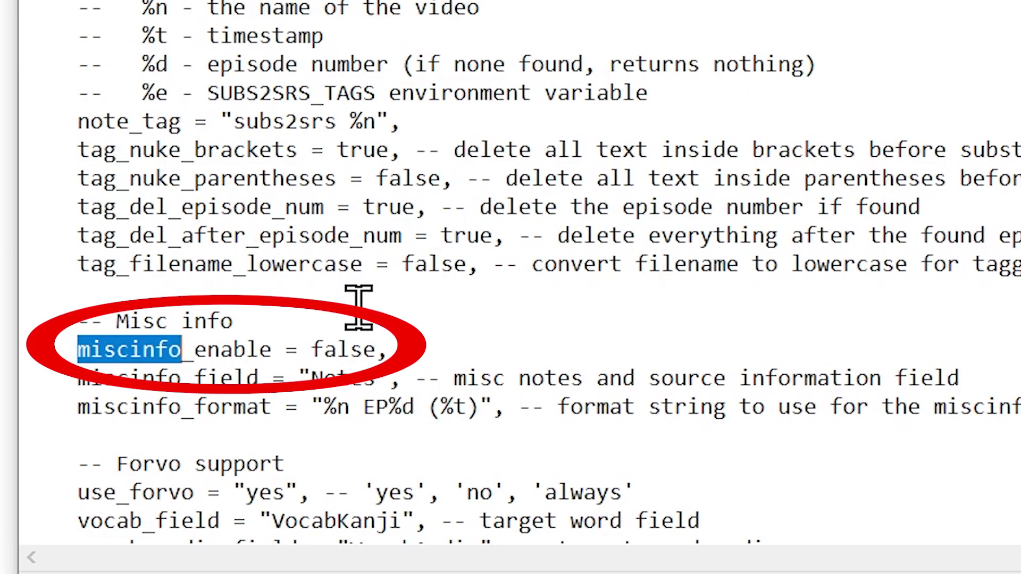
pyautogui.click(483, 334)
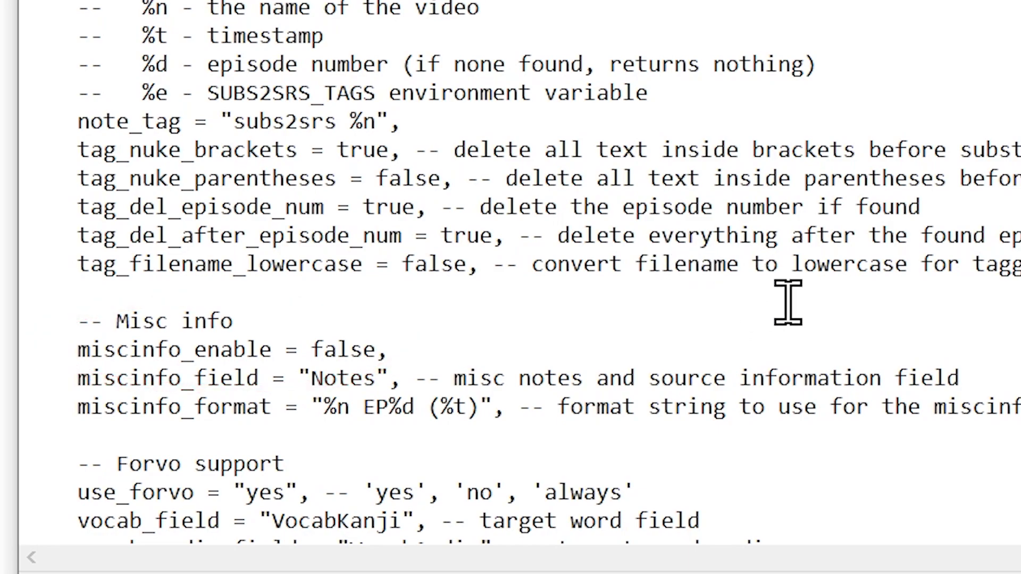
# Close subs2srs.lua with its changes saved, and close the mpvacious-master folder window
pyautogui.hotkey('alt', 'F4')
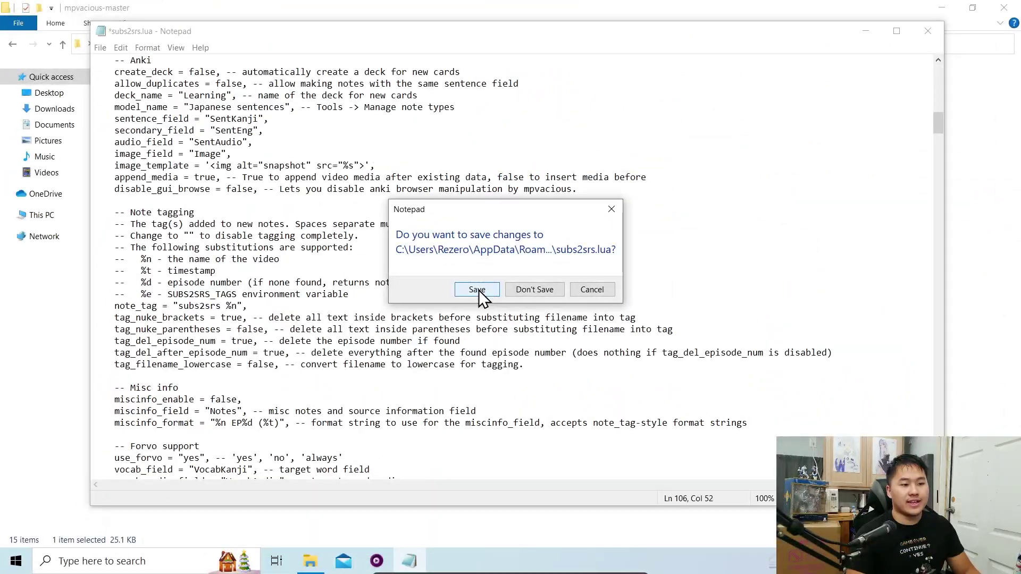
pyautogui.click(479, 289)
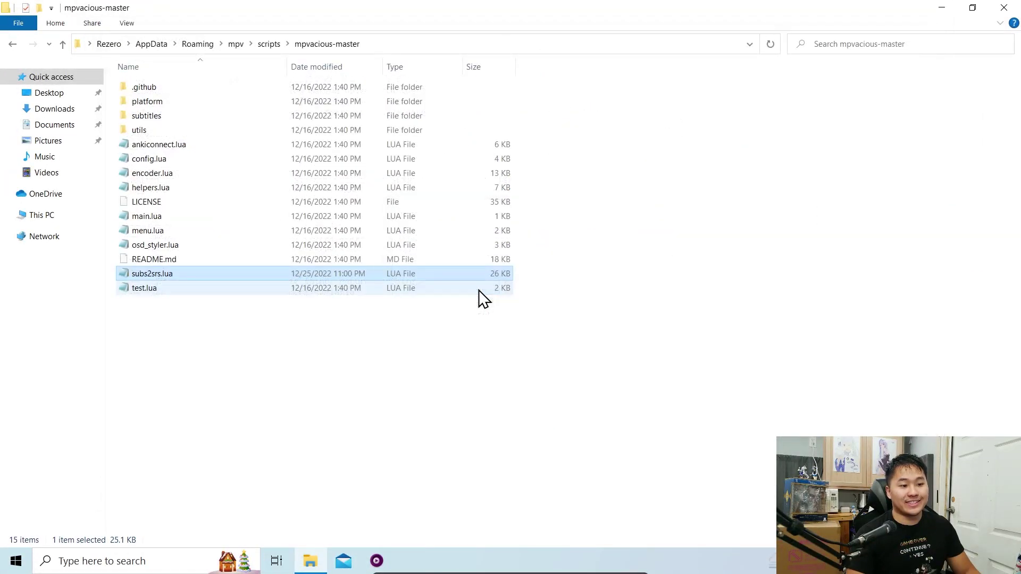
pyautogui.click(1014, 9)
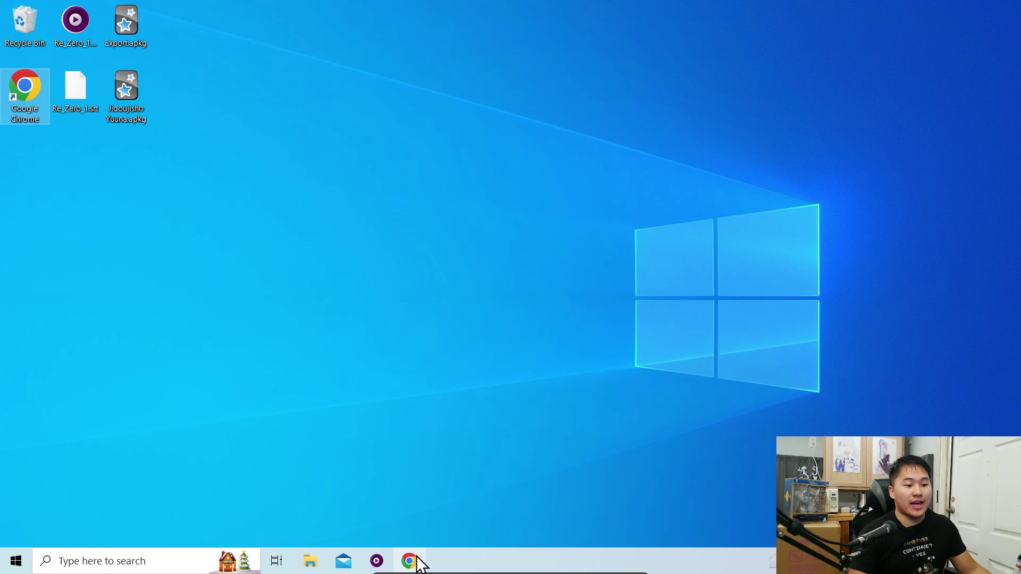
# Switch to Chrome and open the Wayback Machine at web.archive.org in a new tab by searching for "web archives"
pyautogui.click(412, 561)
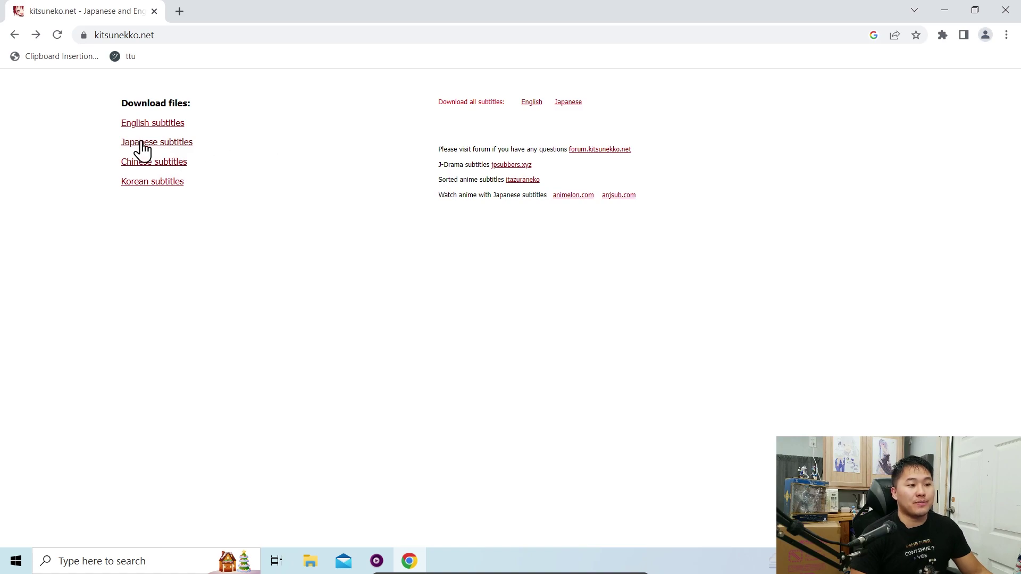
pyautogui.click(180, 16)
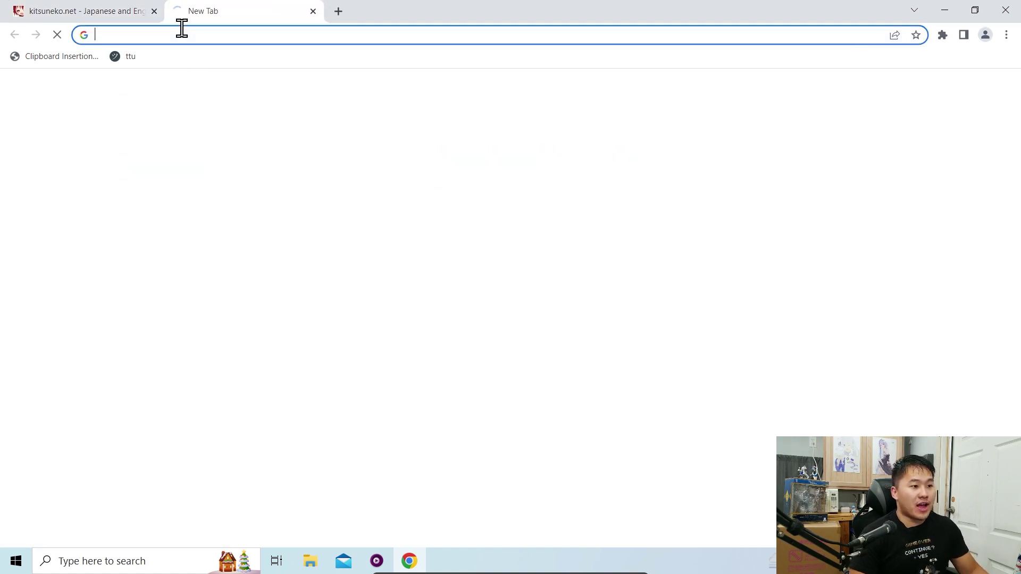
pyautogui.write('web archives')
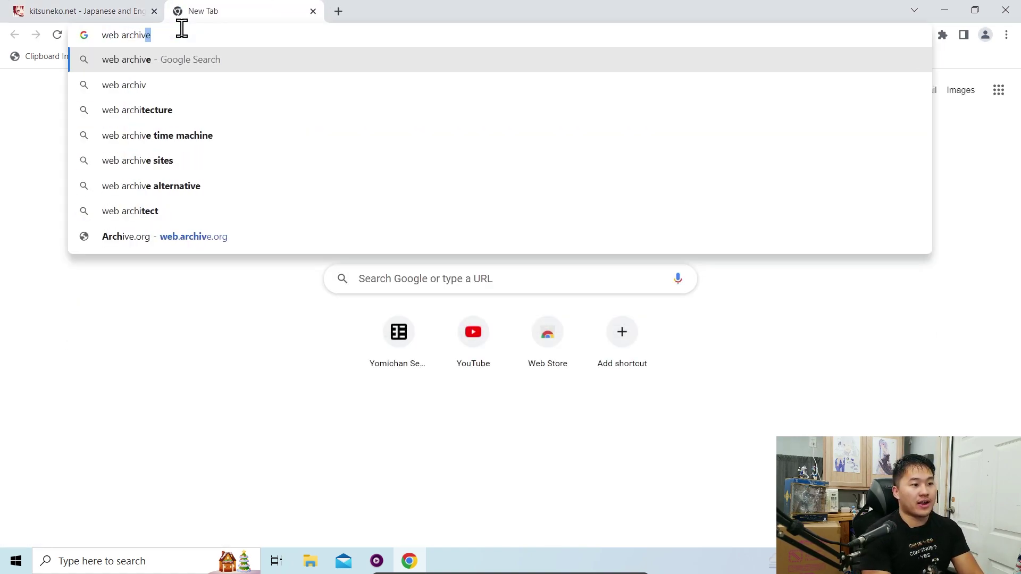
pyautogui.press('Return')
pyautogui.click(217, 224)
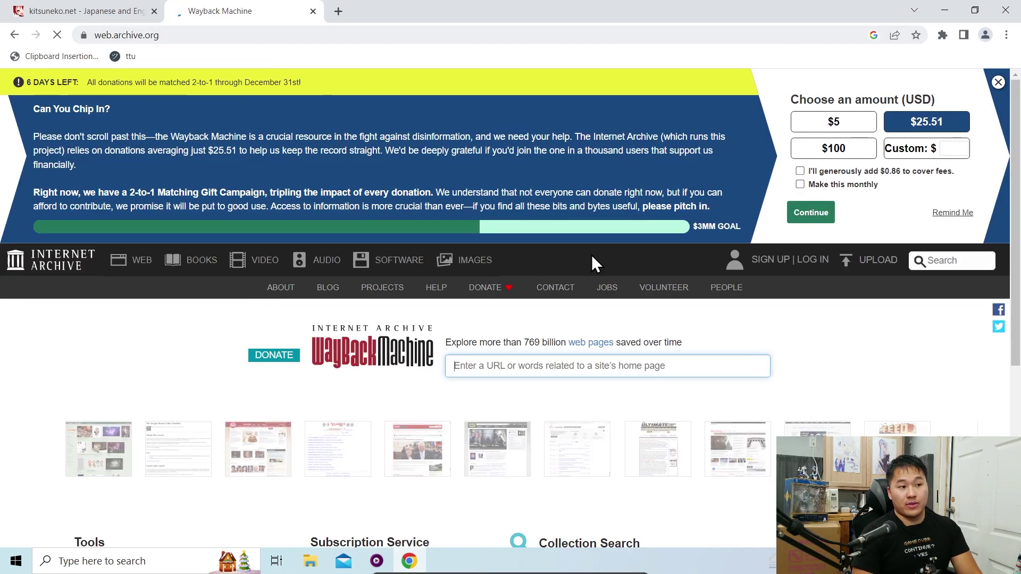
# Look up kitsunekko.net in the Wayback Machine, view its December 6, 2022 snapshot, and close that tab
pyautogui.click(575, 365)
pyautogui.write('kitsu')
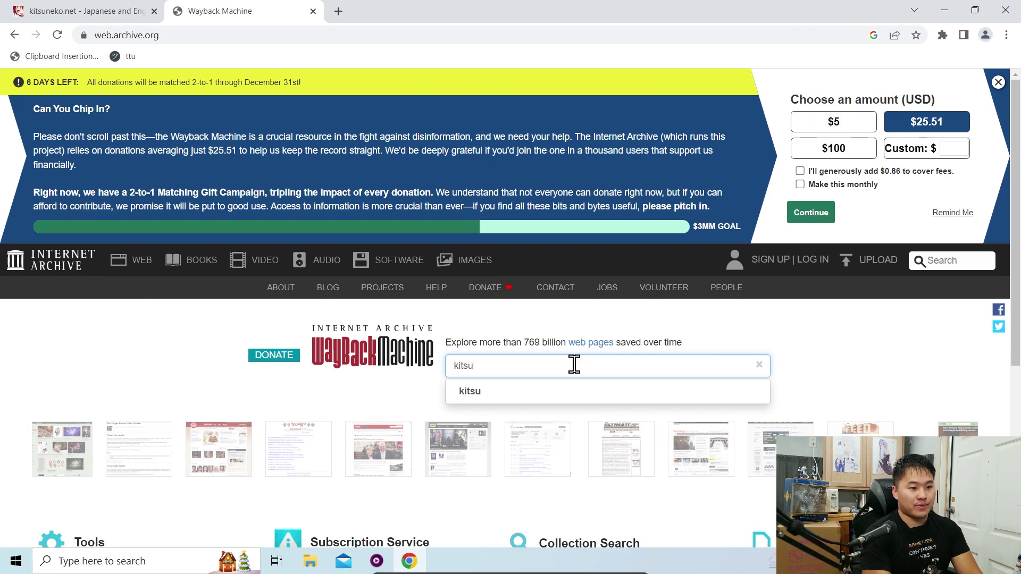
pyautogui.write('nekko.net')
pyautogui.press('Return')
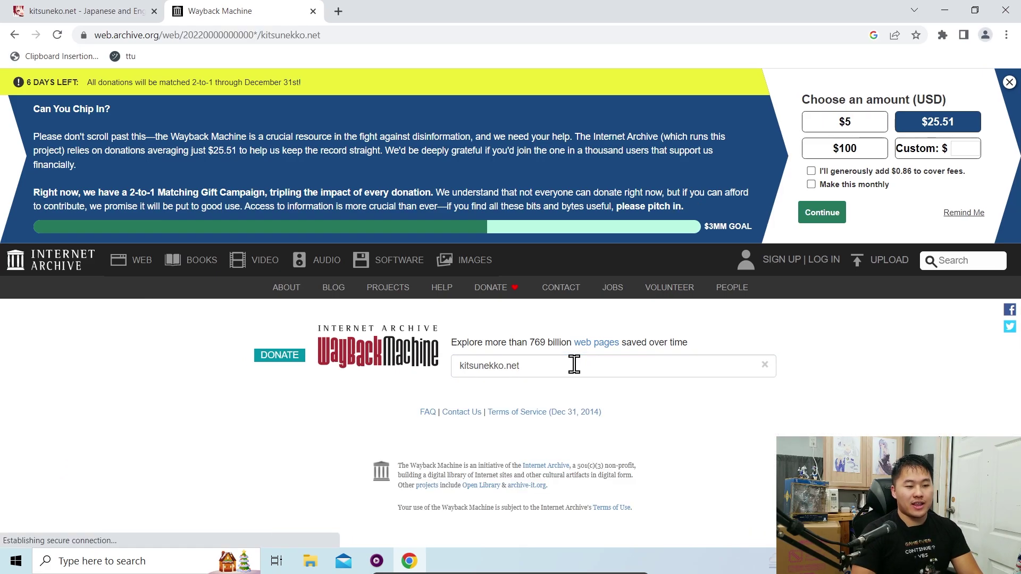
pyautogui.scroll(-5, 585, 356)
pyautogui.scroll(-7, 766, 433)
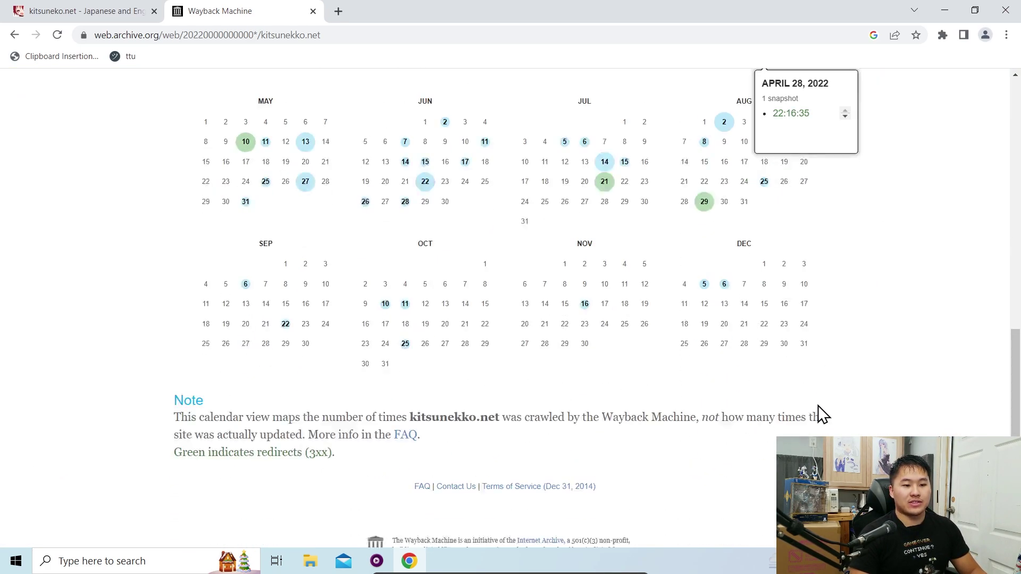
pyautogui.click(740, 301)
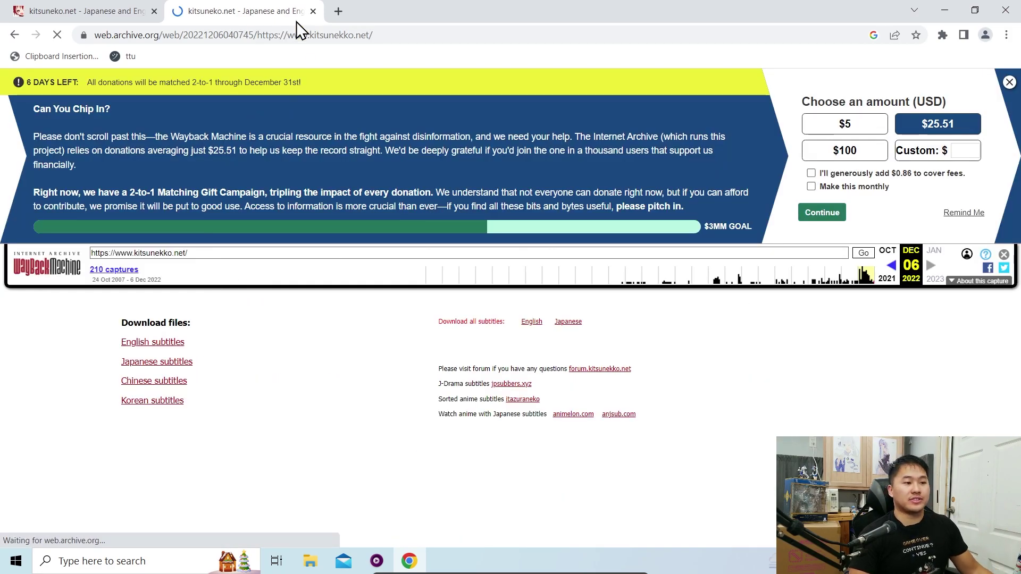
pyautogui.click(314, 11)
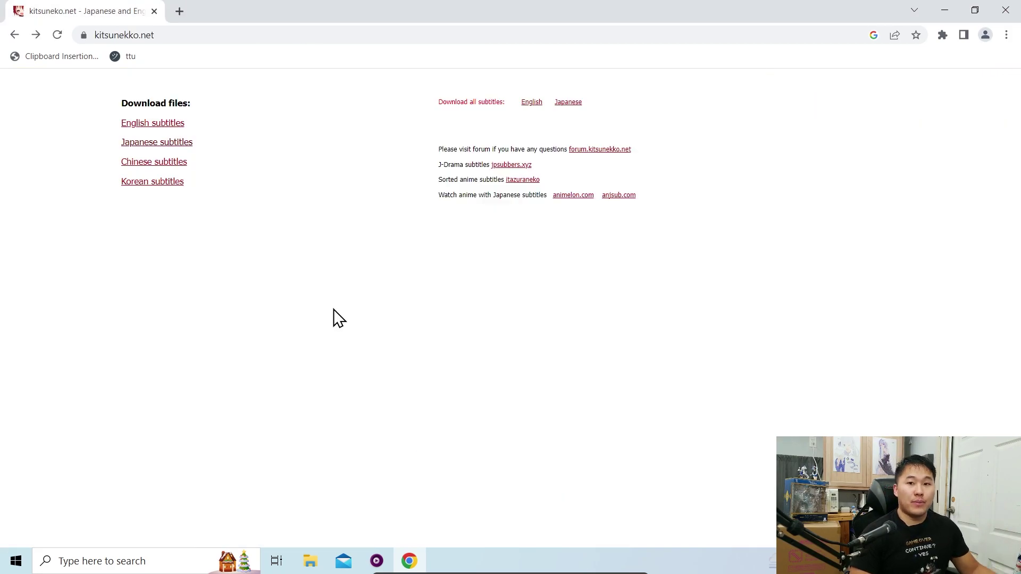
# Open kitsunekko.net's Japanese subtitles list, find "re zero", and open the Re Zero kara Hajimeru Isekai Seikatsu page
pyautogui.click(176, 147)
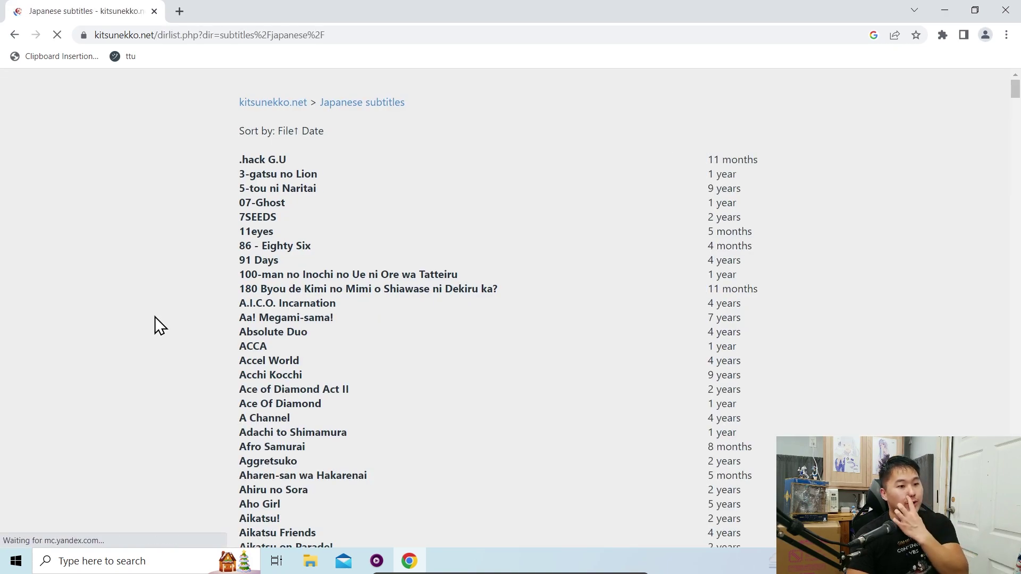
pyautogui.hotkey('ctrl', 'f')
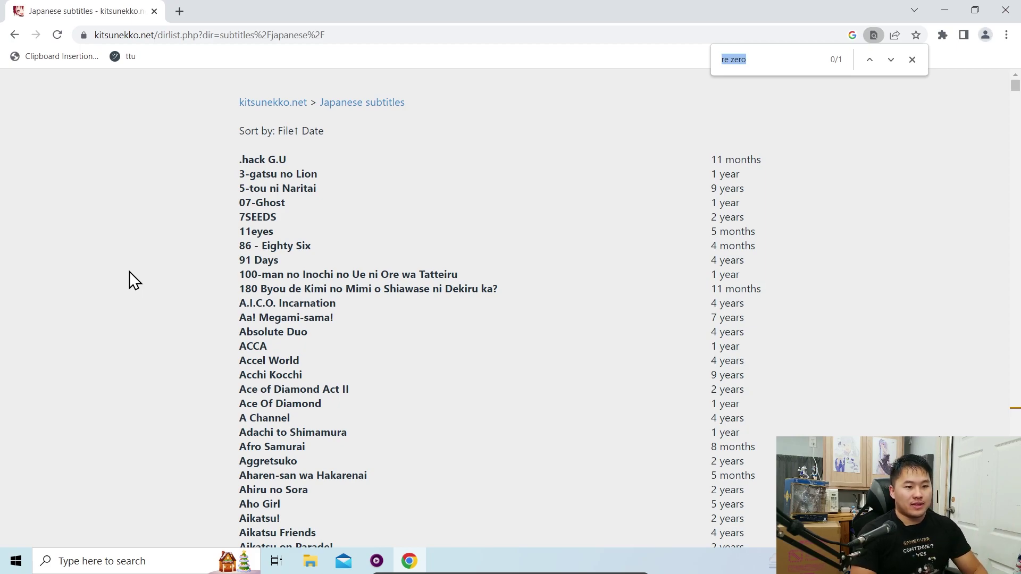
pyautogui.press('Return')
pyautogui.click(299, 315)
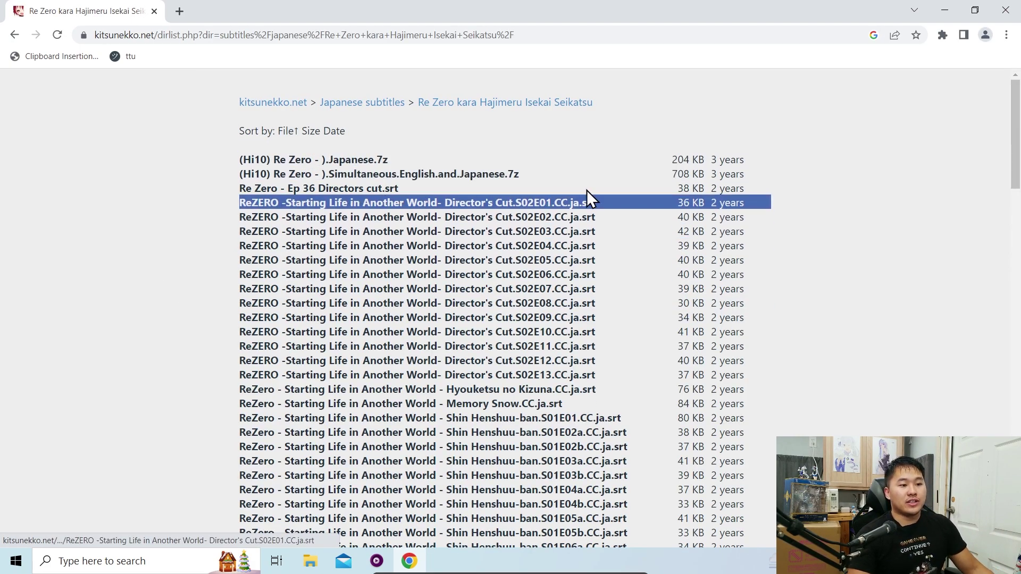
# Download the [Kamigami] Re Zero kara Hajimeru Isekai Seikatsu - 01 .ass subtitle file and show it in its folder
pyautogui.click(369, 197)
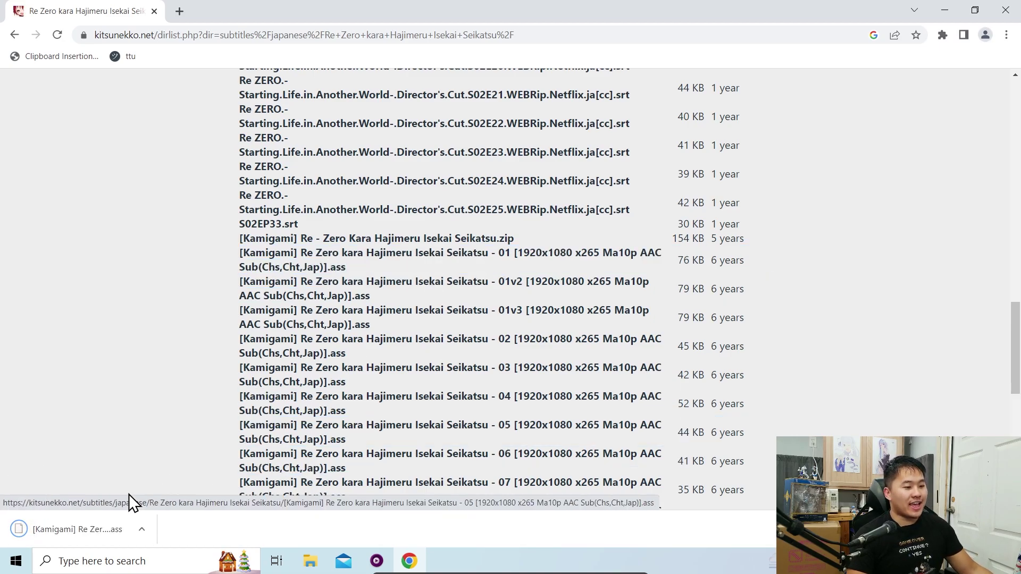
pyautogui.rightClick(100, 527)
pyautogui.click(159, 488)
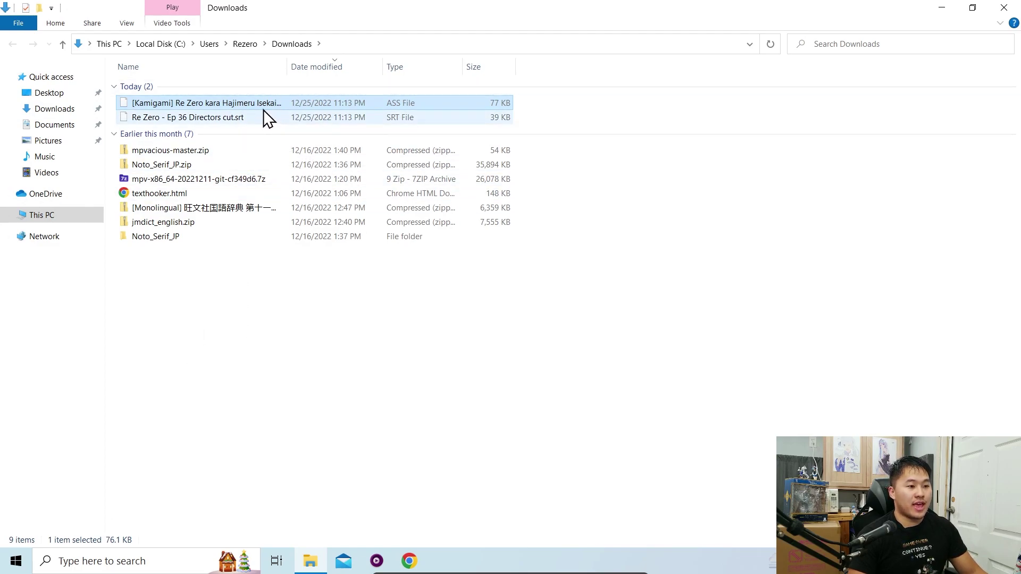
# Move the downloaded [Kamigami] .ass subtitle file from Downloads to the Desktop, and close the File Explorer and Chrome windows
pyautogui.keyDown('ctrl'); pyautogui.click(196, 105); pyautogui.keyUp('ctrl')
pyautogui.moveTo(196, 105); pyautogui.dragTo(62, 101)
pyautogui.click(63, 102)
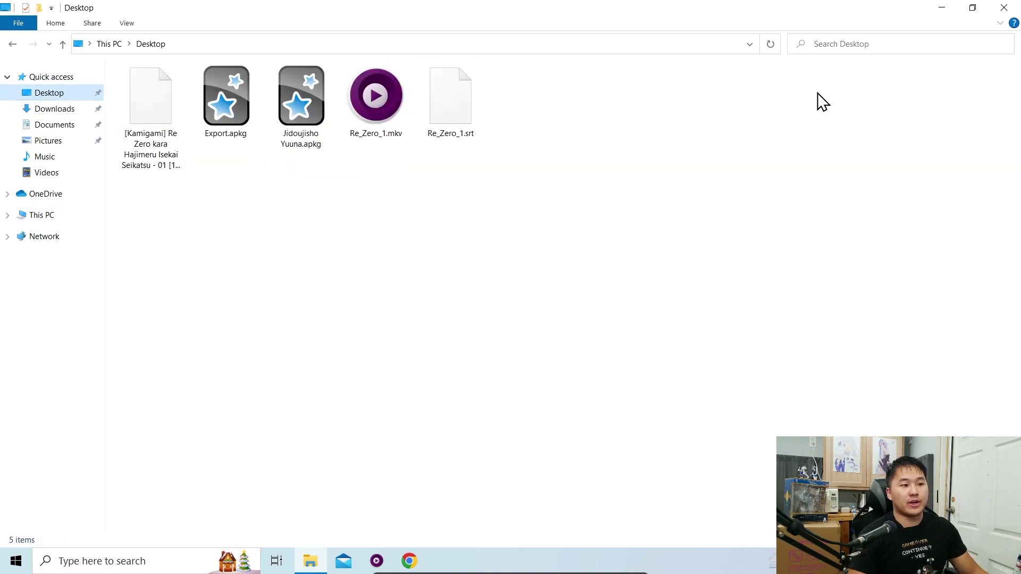
pyautogui.click(1009, 10)
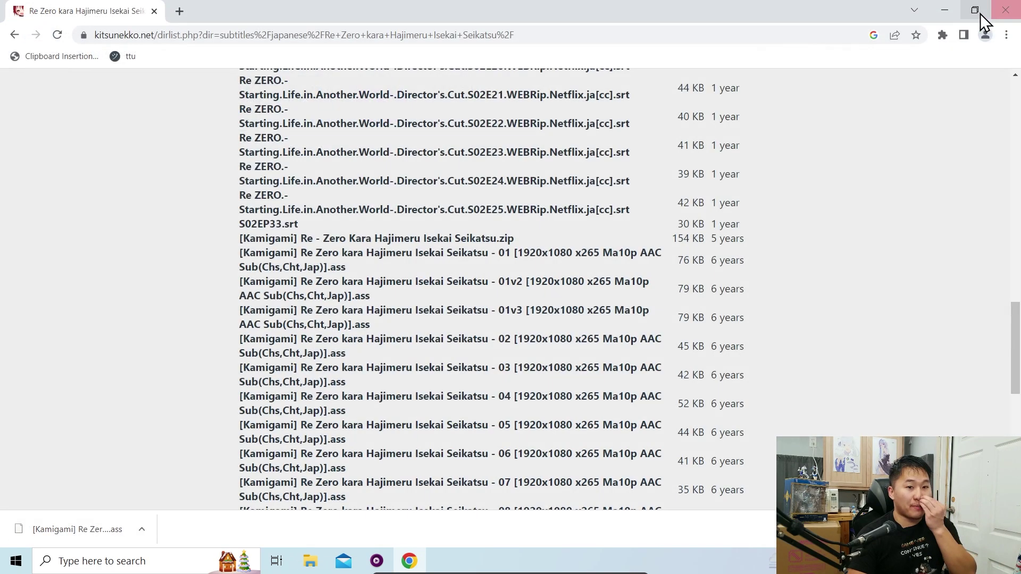
pyautogui.click(1007, 10)
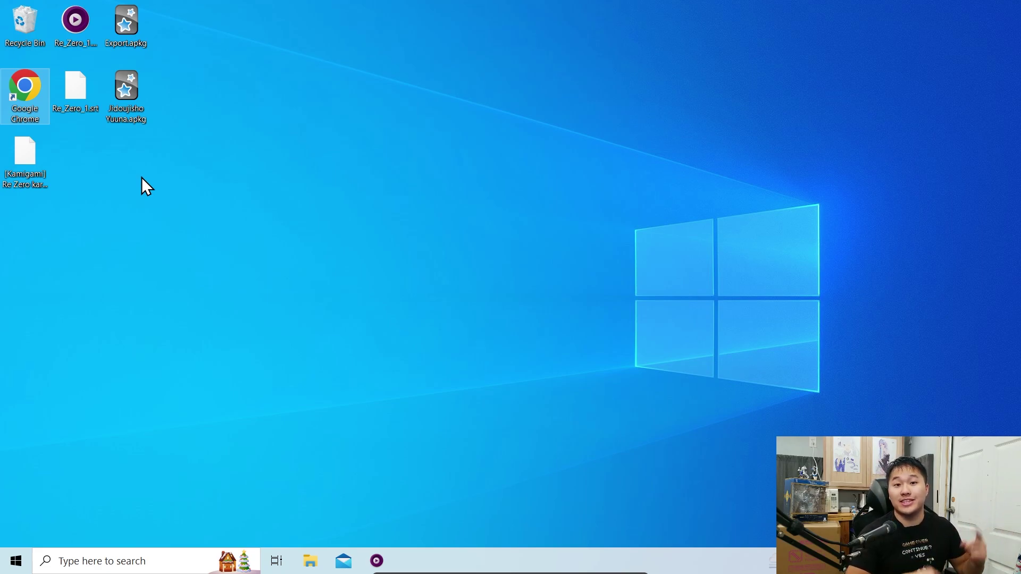
# Place the [Kamigami] .ass subtitle file below Re_Zero_1.srt on the desktop and select the Re_Zero_1.mkv video
pyautogui.moveTo(25, 155); pyautogui.dragTo(75, 155)
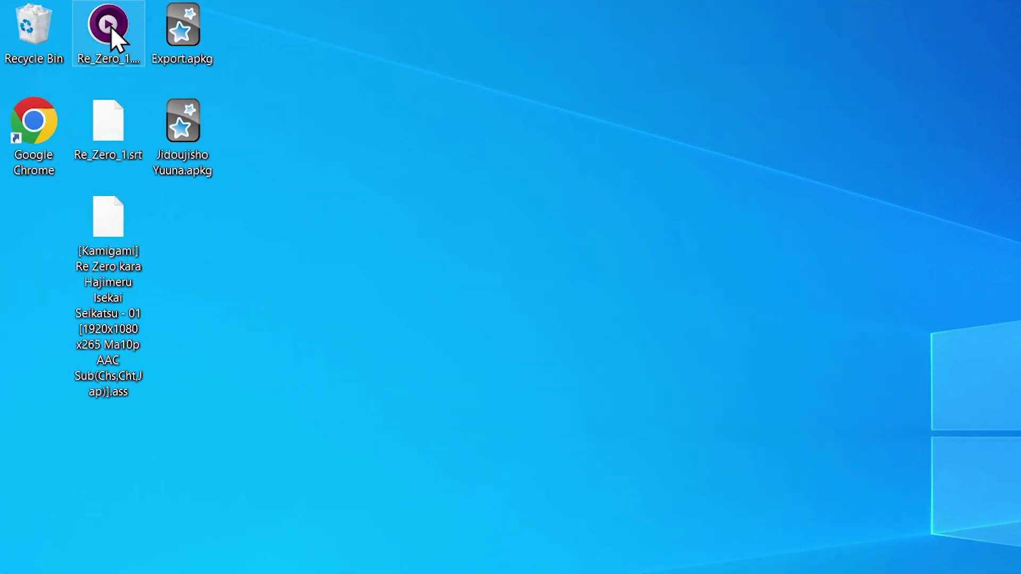
pyautogui.click(109, 26)
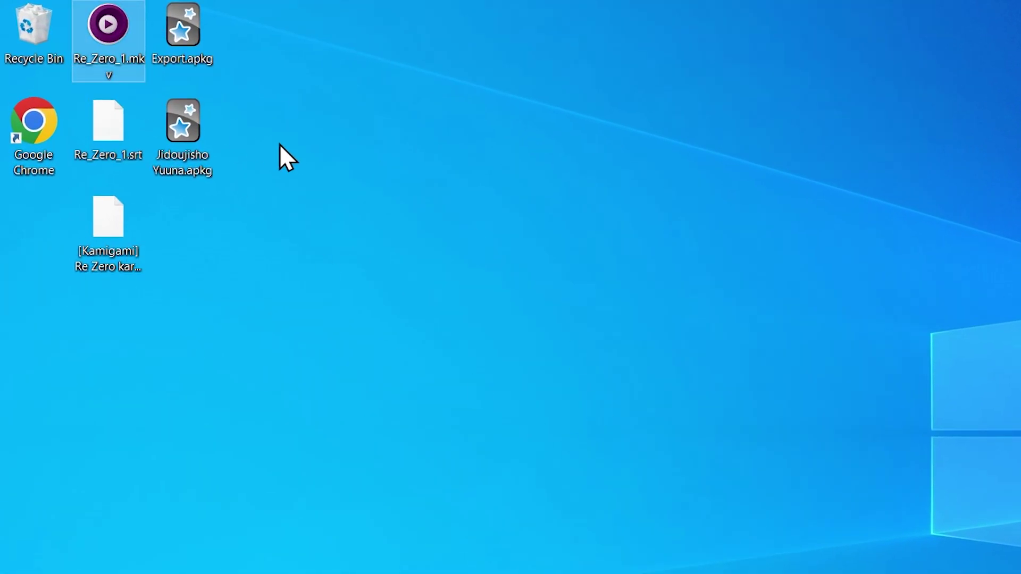
# Rename the [Kamigami] .ass subtitle file on the desktop to Re_Zero_1.ass so its name matches the video
pyautogui.click(109, 248)
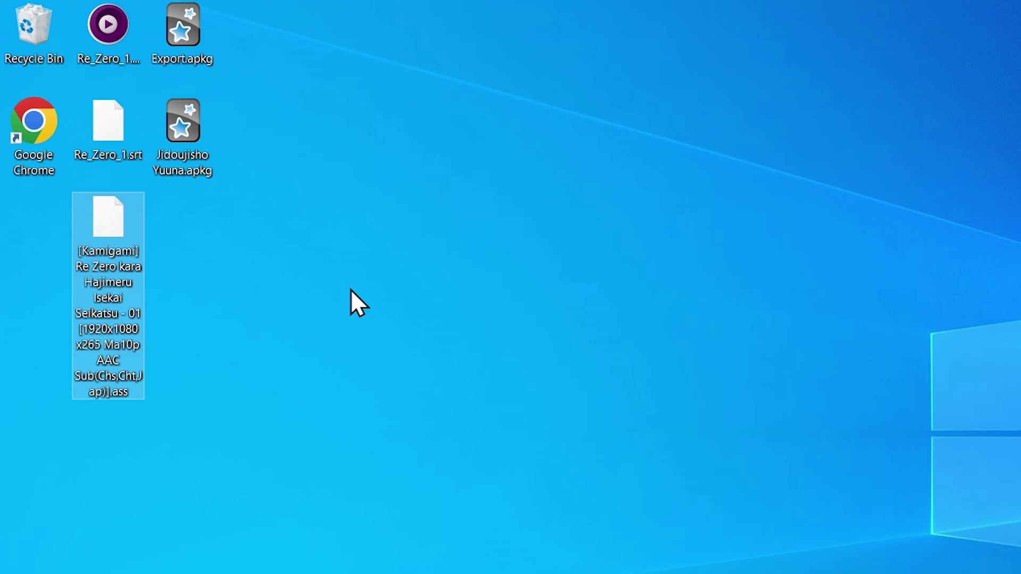
pyautogui.press('F2')
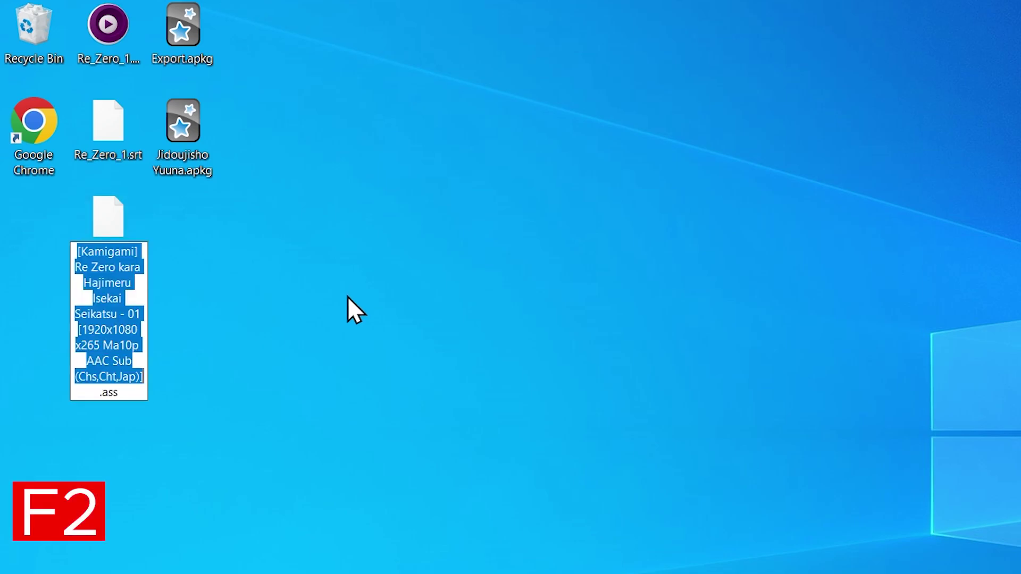
pyautogui.rightClick(121, 224)
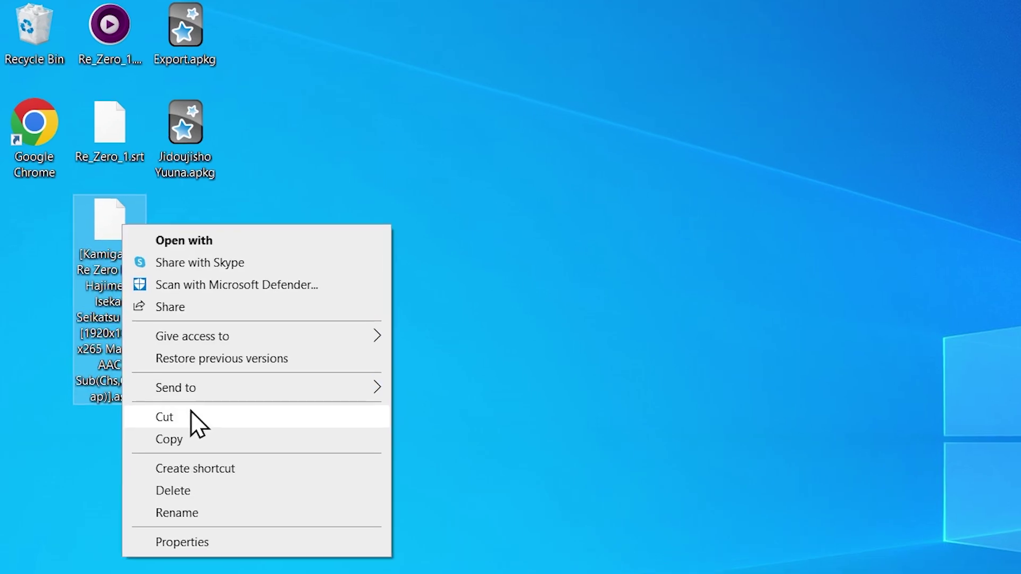
pyautogui.click(177, 513)
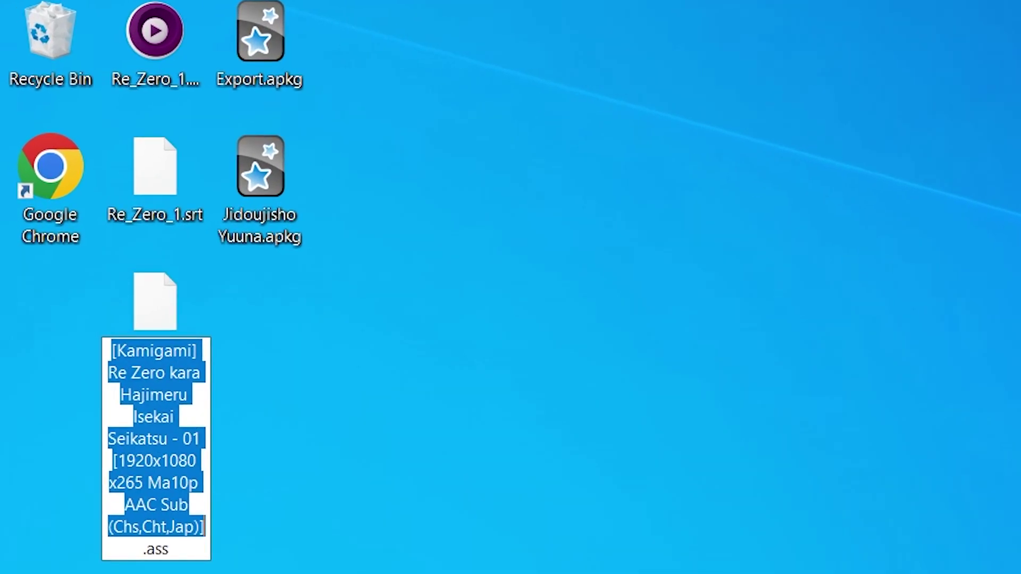
pyautogui.write('Re_zero')
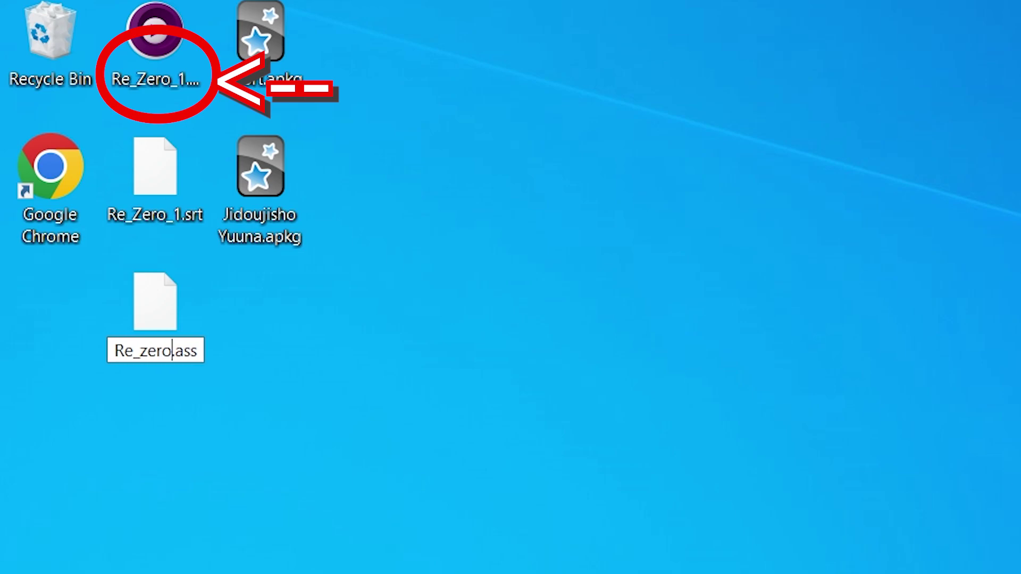
pyautogui.press('BackSpace')
pyautogui.press('BackSpace')
pyautogui.press('BackSpace')
pyautogui.press('BackSpace')
pyautogui.write('Zero')
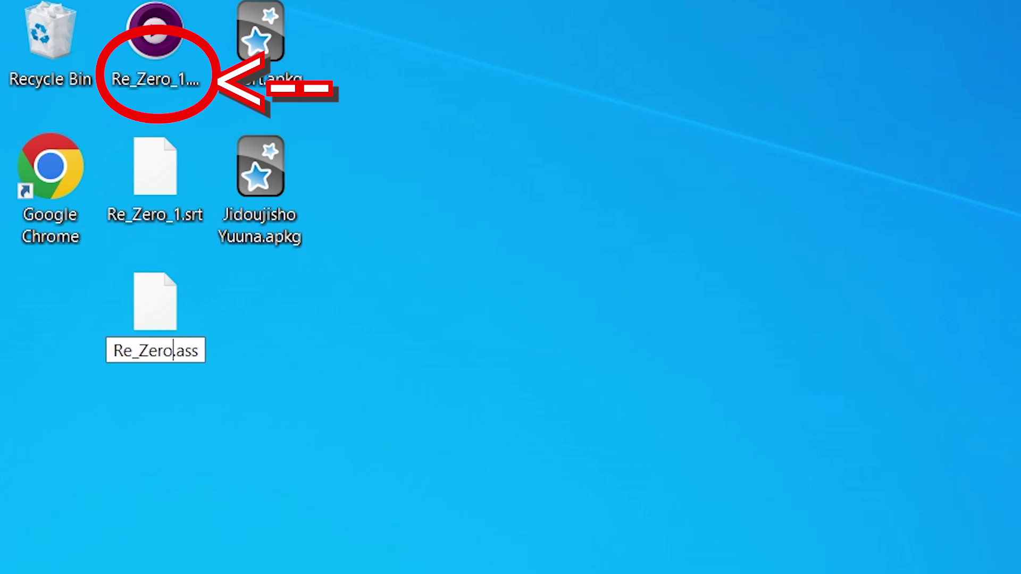
pyautogui.write('_1')
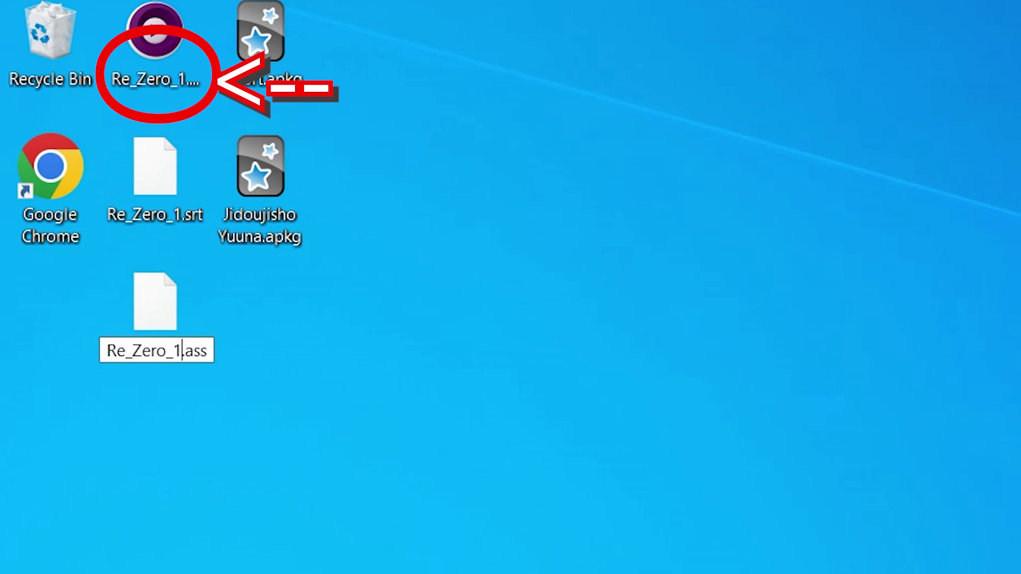
pyautogui.press('Return')
pyautogui.click(381, 383)
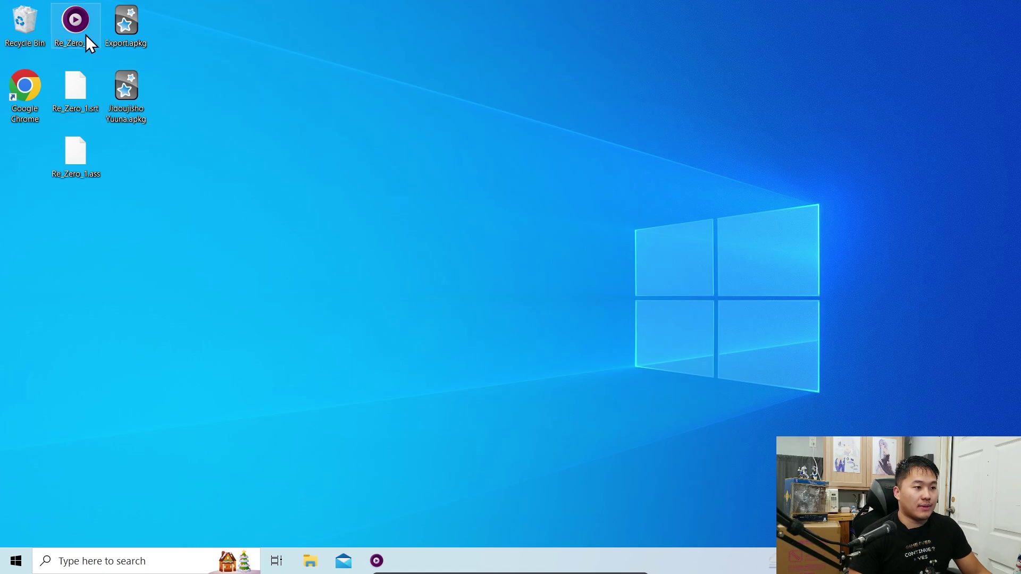
# Open the Re_Zero_1 video in mpv and switch its subtitle track to Re_Zero_1.srt
pyautogui.doubleClick(77, 15)
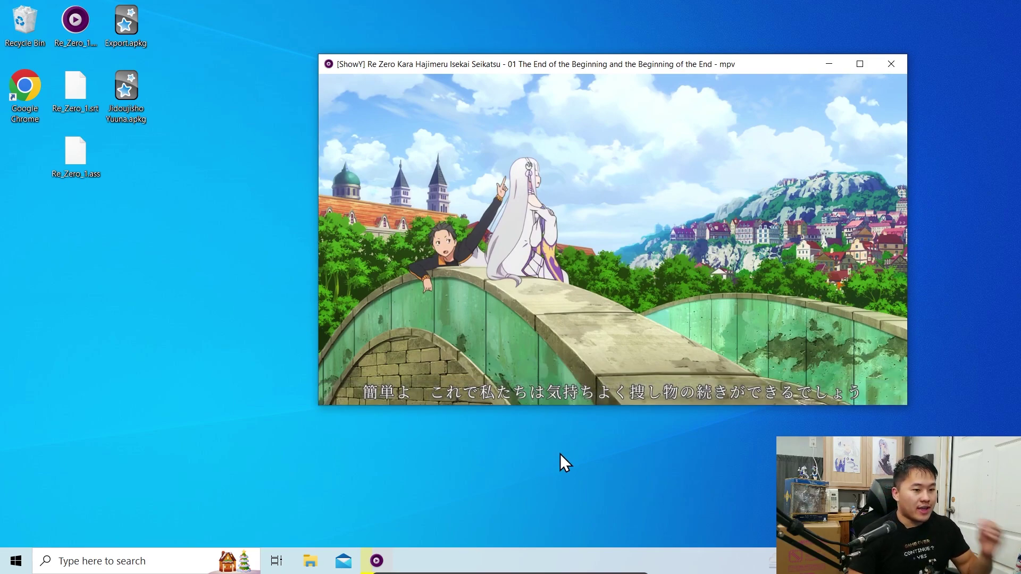
pyautogui.press('j')
pyautogui.press('j')
pyautogui.press('j')
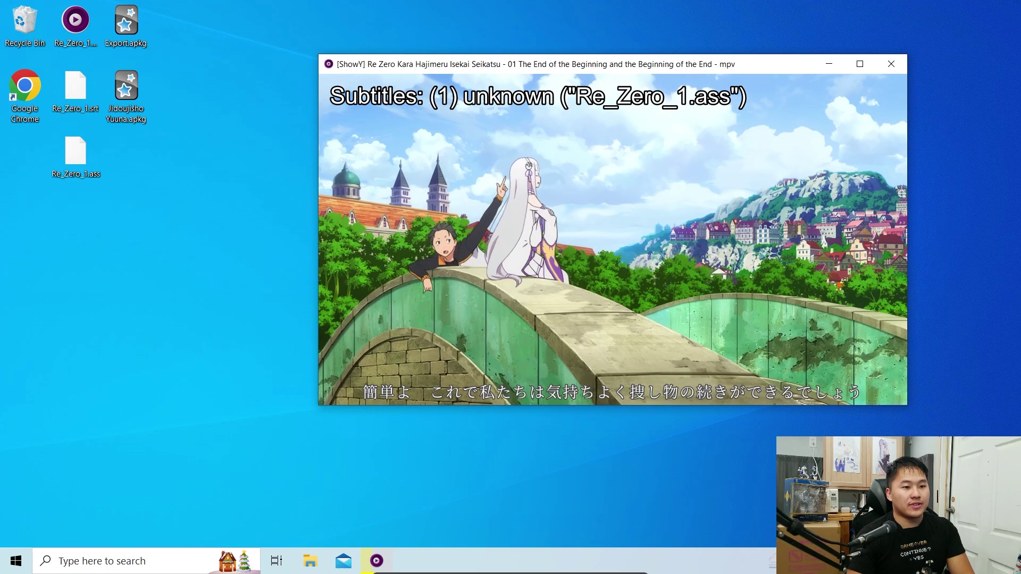
pyautogui.press('j')
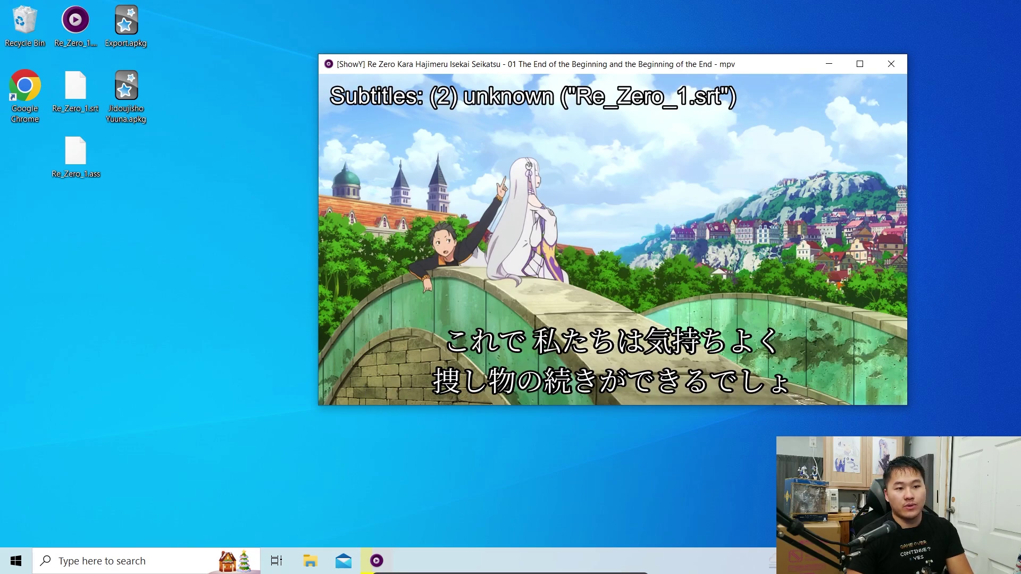
# Compare the Re_Zero_1.ass and Re_Zero_1.srt subtitle tracks in mpv, leaving Re_Zero_1.srt selected
pyautogui.click(59, 53)
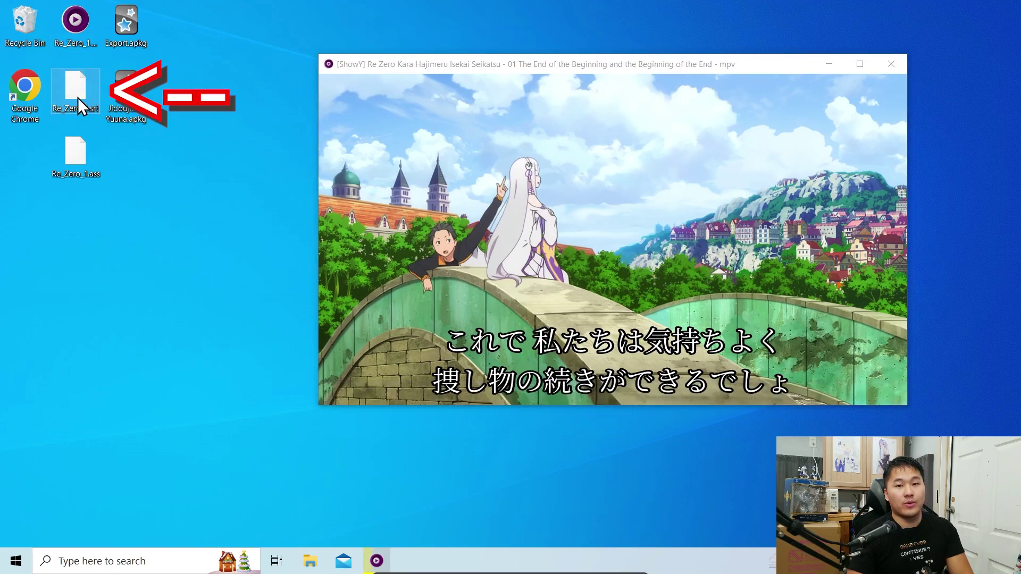
pyautogui.click(684, 196)
pyautogui.press('j')
pyautogui.press('j')
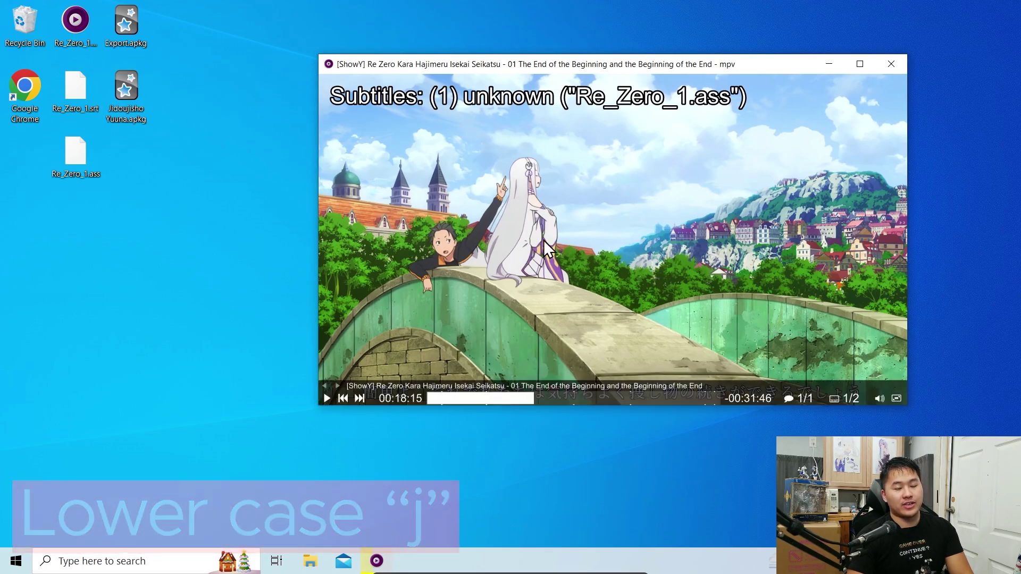
pyautogui.press('j')
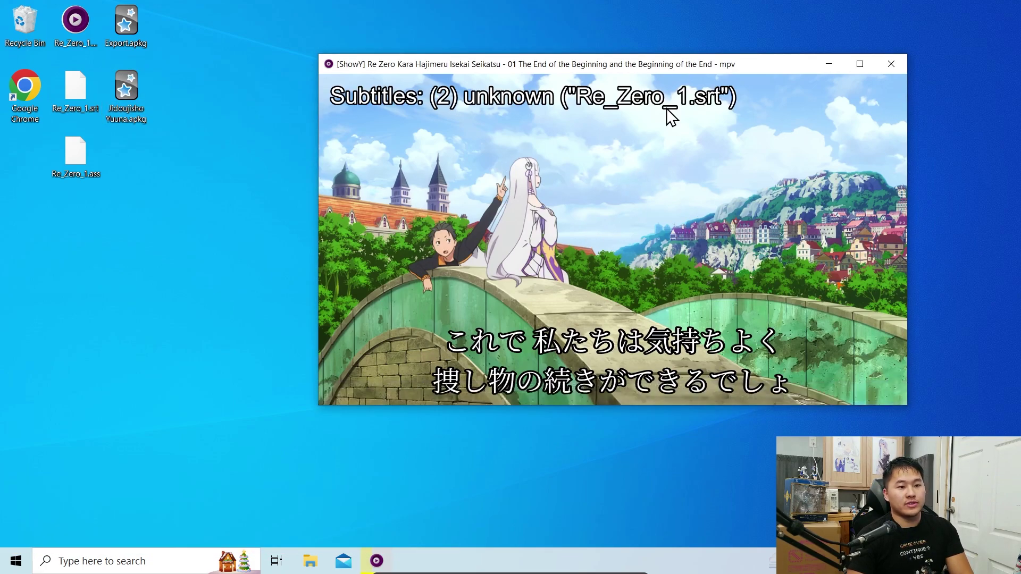
pyautogui.press('j')
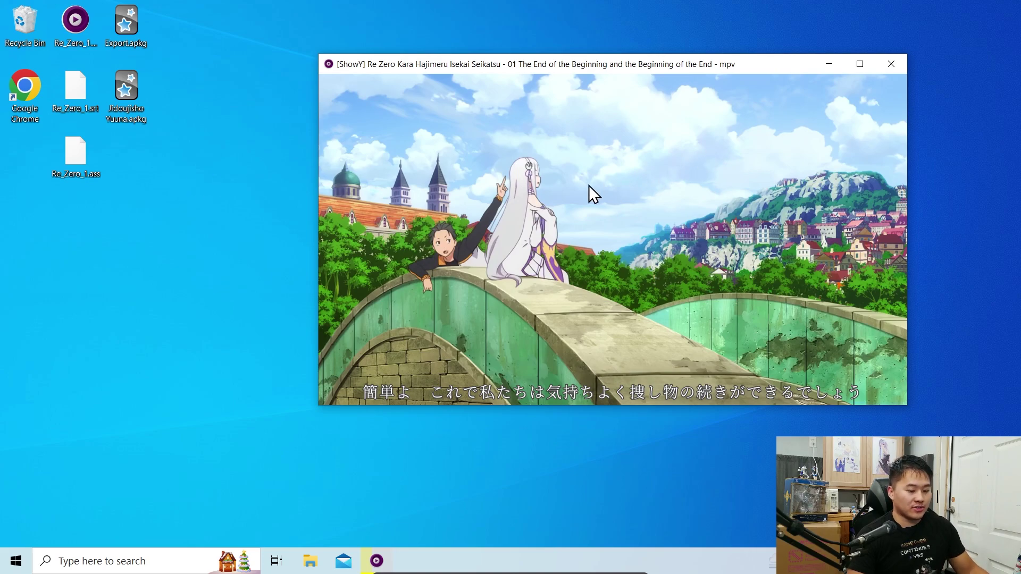
pyautogui.press('j')
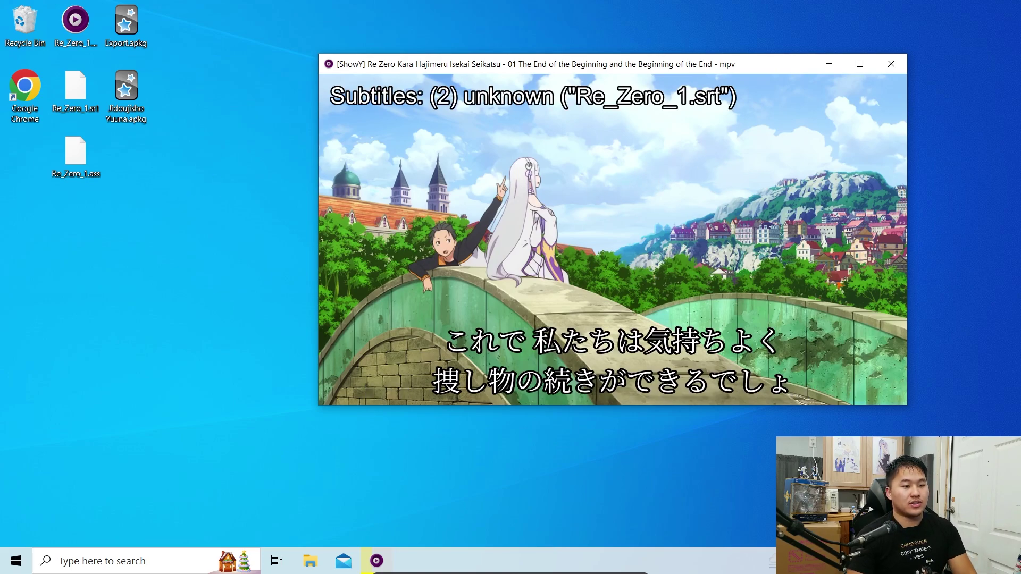
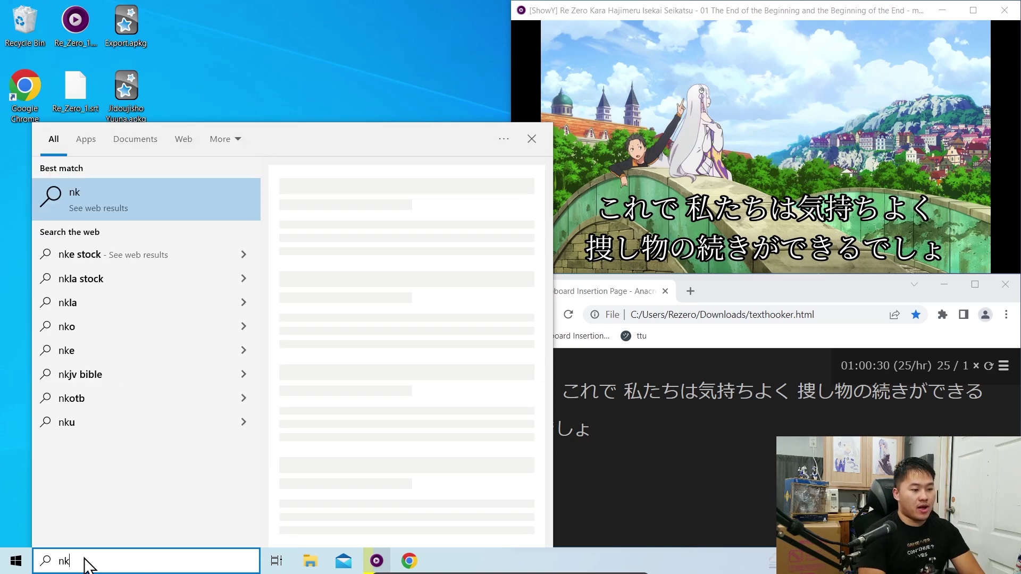
# Launch Anki, fit its card browser beside the mpv and Chrome windows, and filter it to cards added today
pyautogui.write('anki')
pyautogui.press('Return')
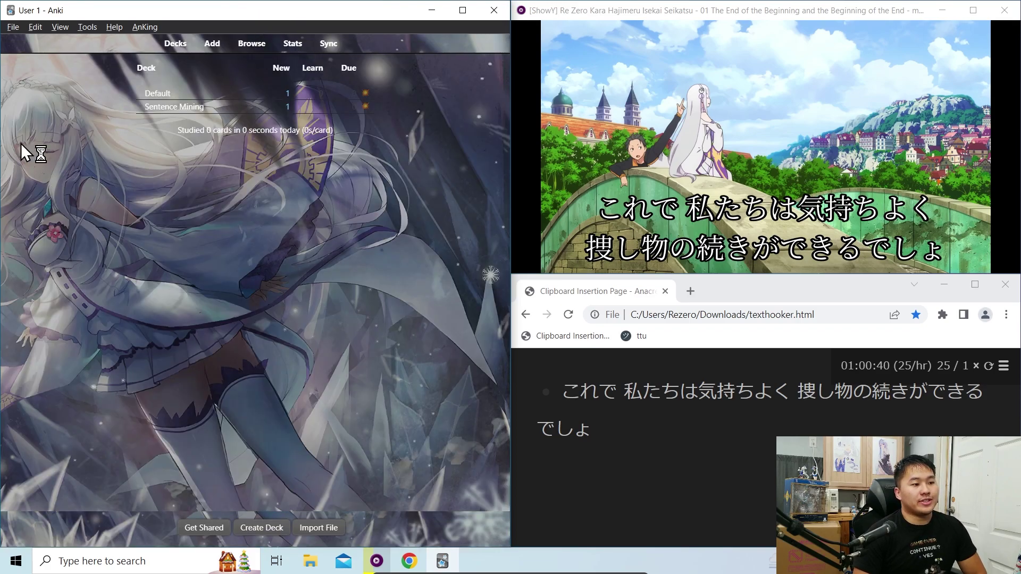
pyautogui.moveTo(194, 10); pyautogui.dragTo(2, 160)
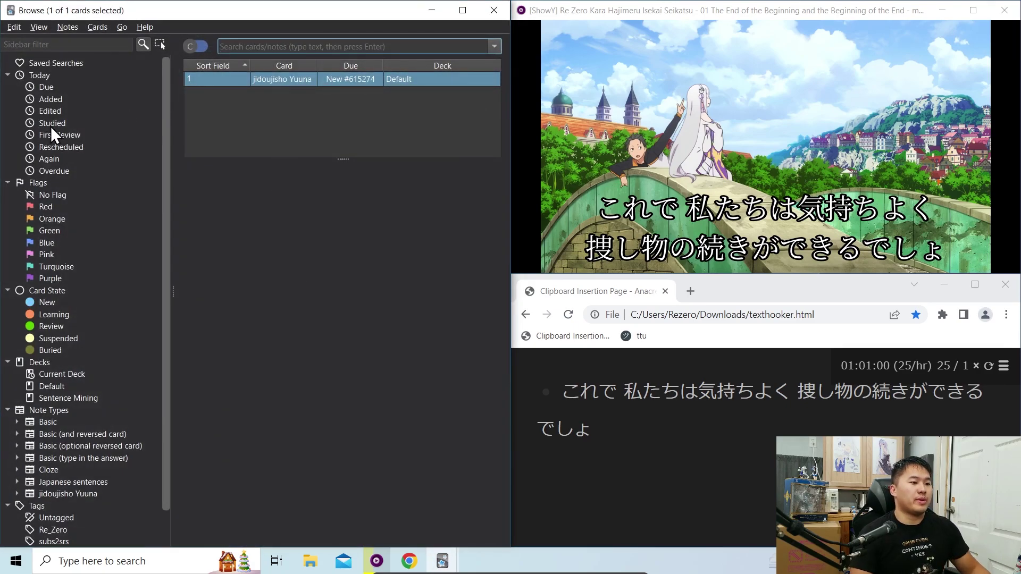
pyautogui.click(58, 100)
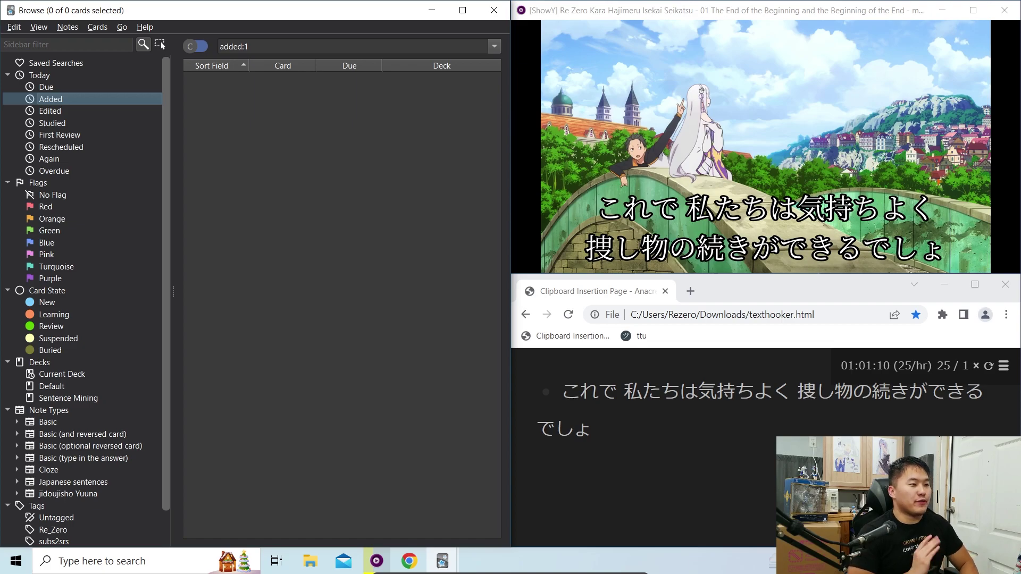
# Switch to mpv, show the mpvacious options, and enable clipboard autocopy so subtitle lines reach the texthooker page
pyautogui.hotkey('alt', 'Tab')
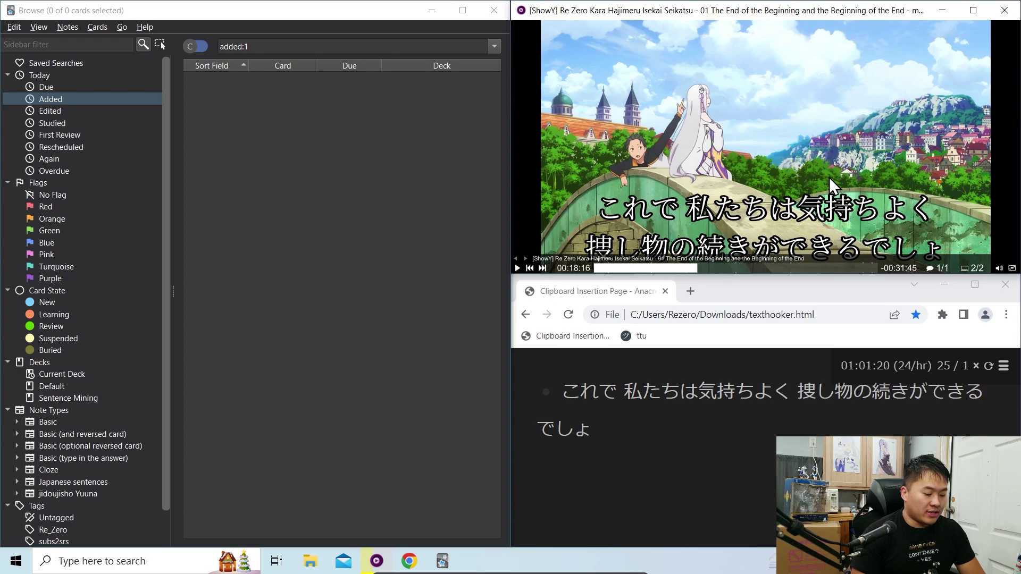
pyautogui.press('a')
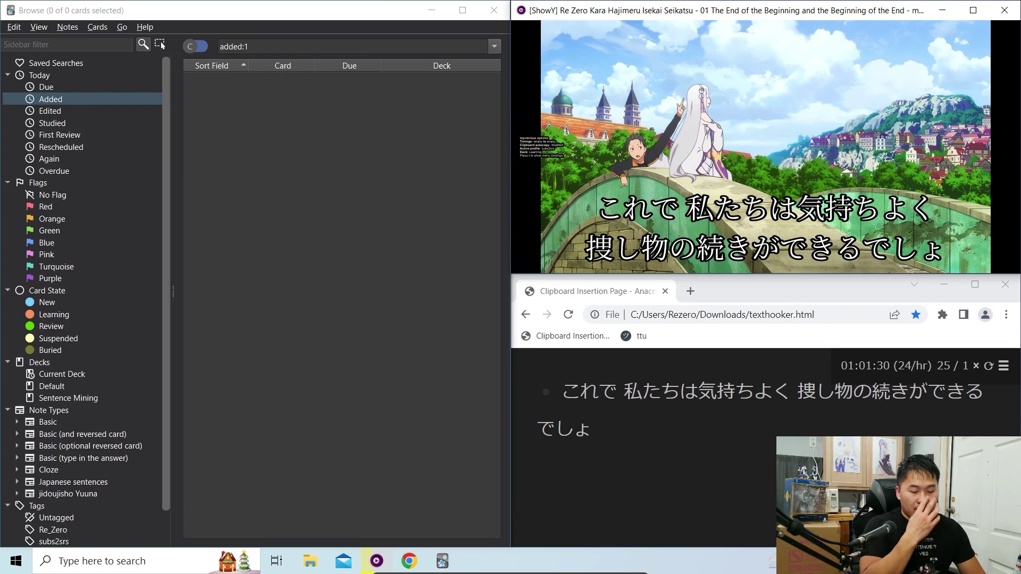
pyautogui.press('c')
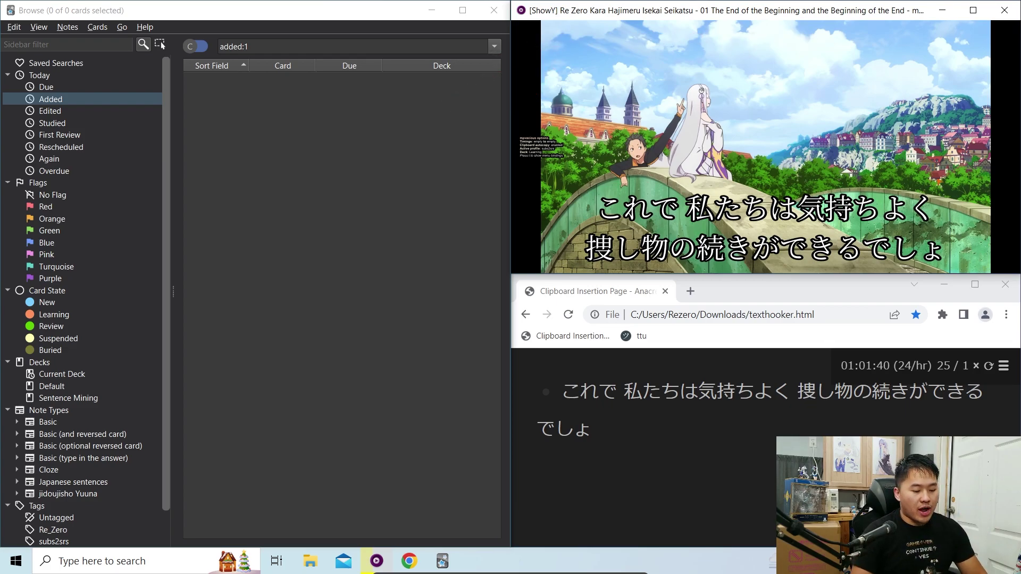
pyautogui.press('c')
pyautogui.press('c')
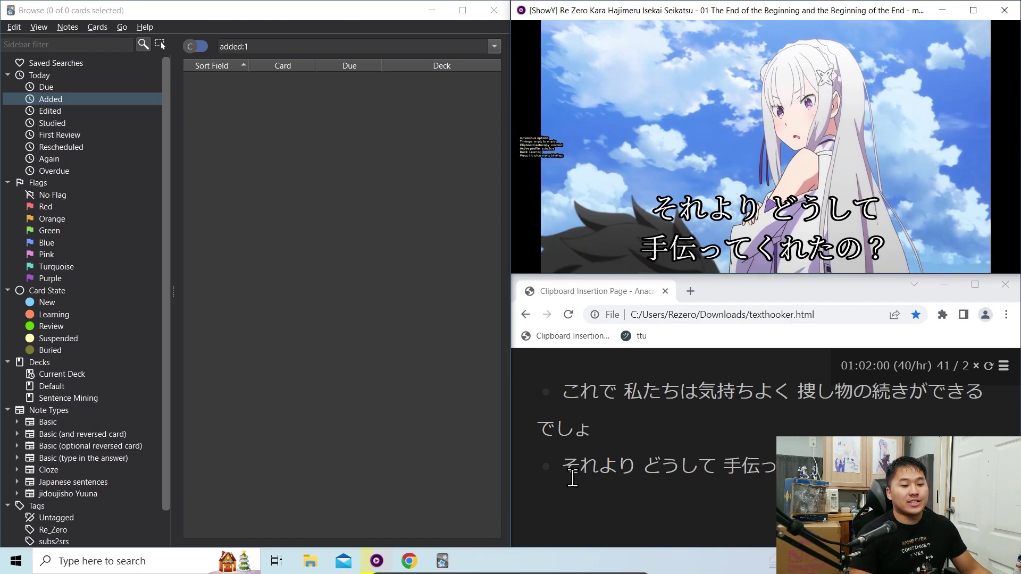
# Look up それより, どうして and 手伝って in the copied subtitle line on the texthooker page with Yomichan
pyautogui.moveTo(564, 467); pyautogui.dragTo(776, 467)
pyautogui.click(782, 467)
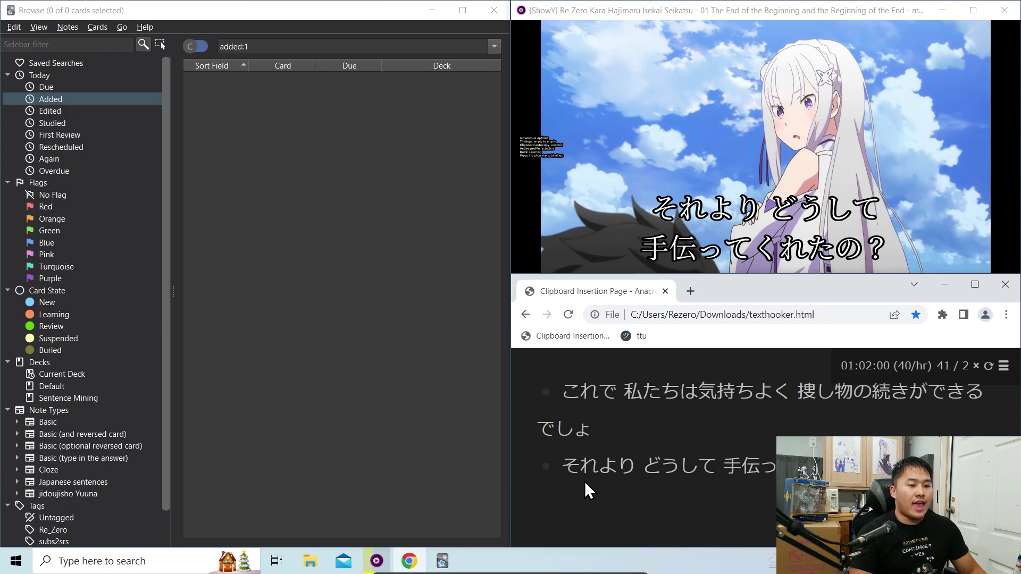
pyautogui.press('shift')
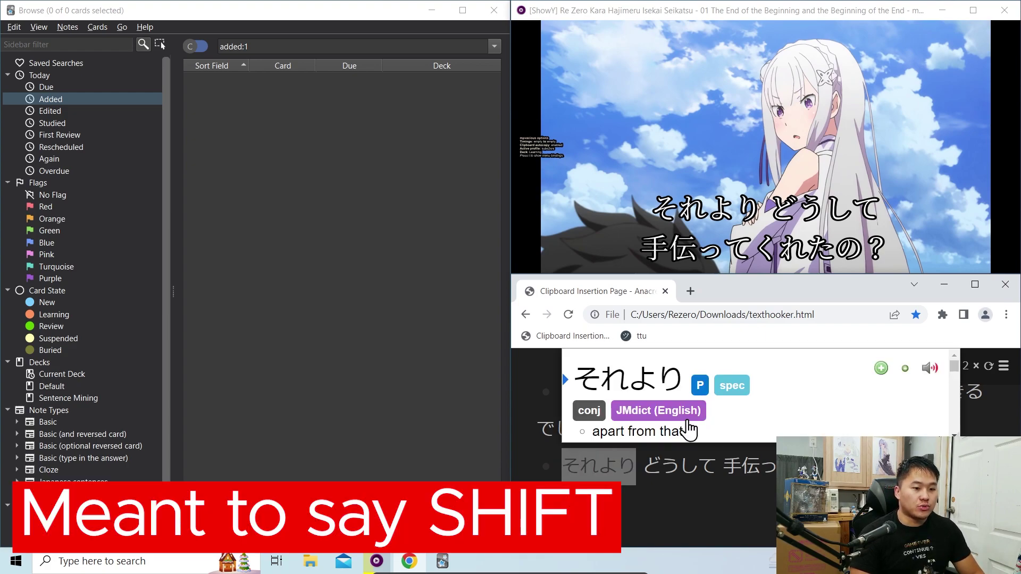
pyautogui.press('shift')
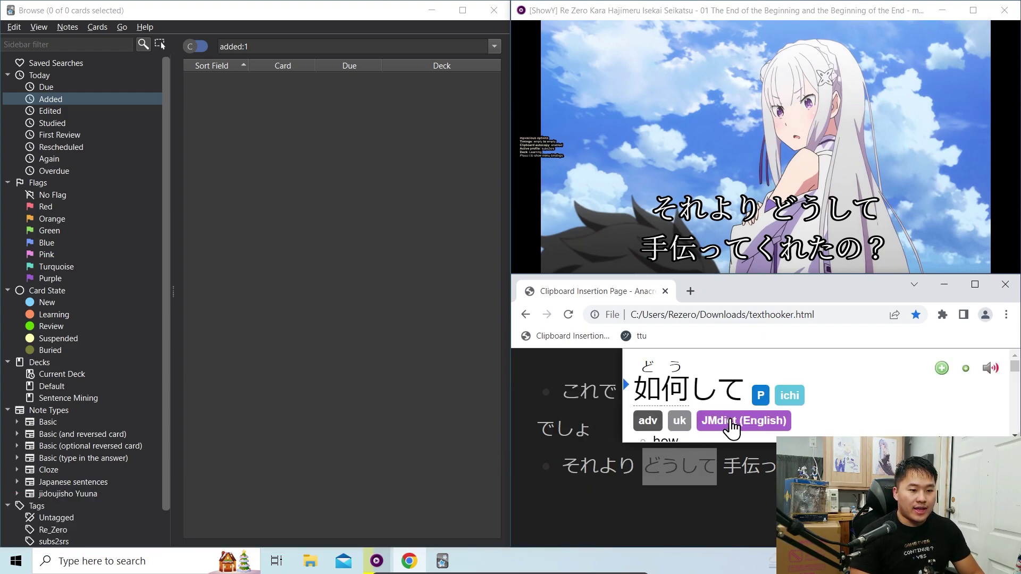
pyautogui.scroll(-5, 813, 418)
pyautogui.press('shift')
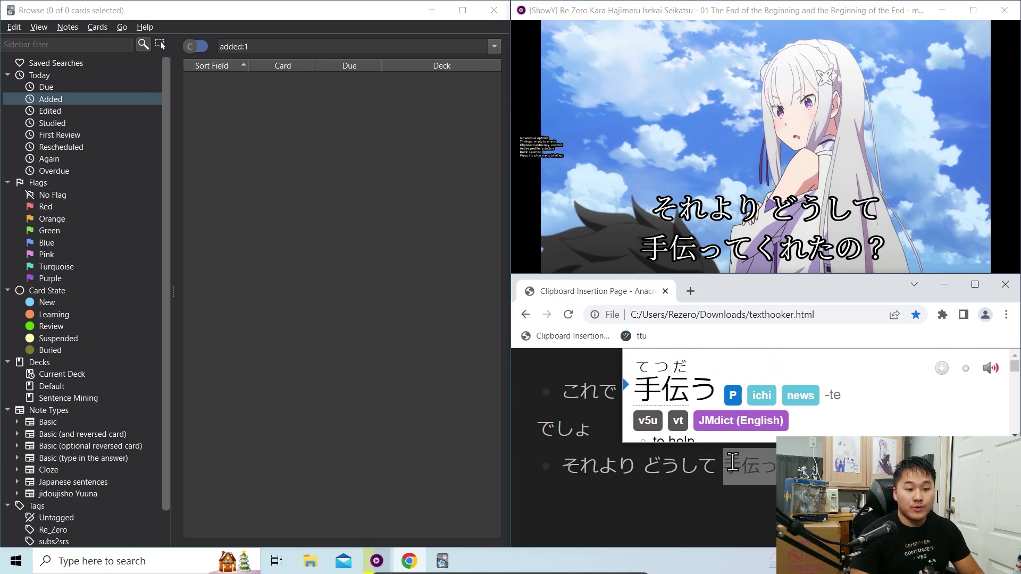
pyautogui.scroll(-5, 788, 421)
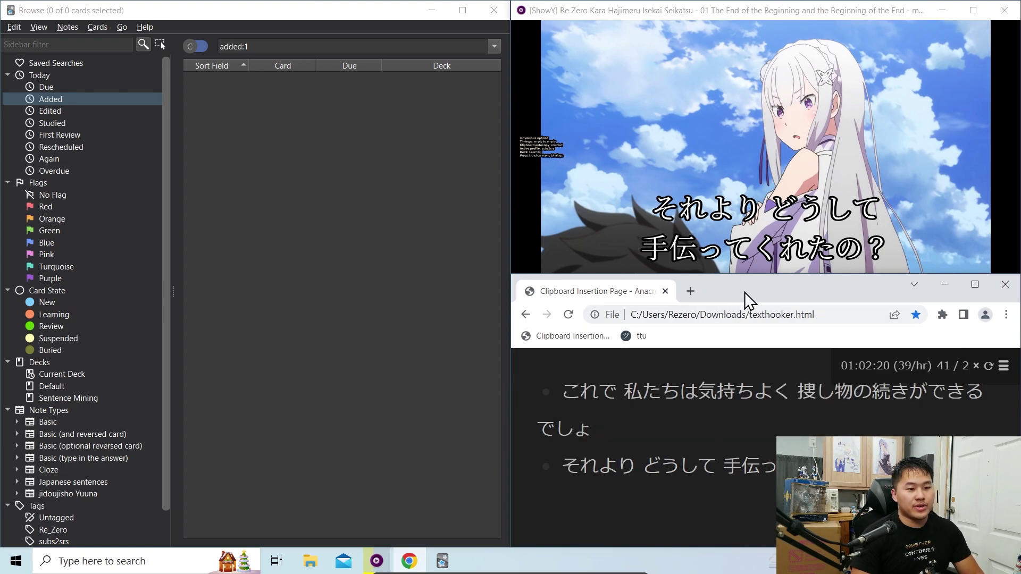
# Rearrange the windows so the texthooker page fills the half beside mpv and Anki's card browser sits beneath mpv
pyautogui.moveTo(744, 292); pyautogui.dragTo(1, 159)
pyautogui.click(758, 412)
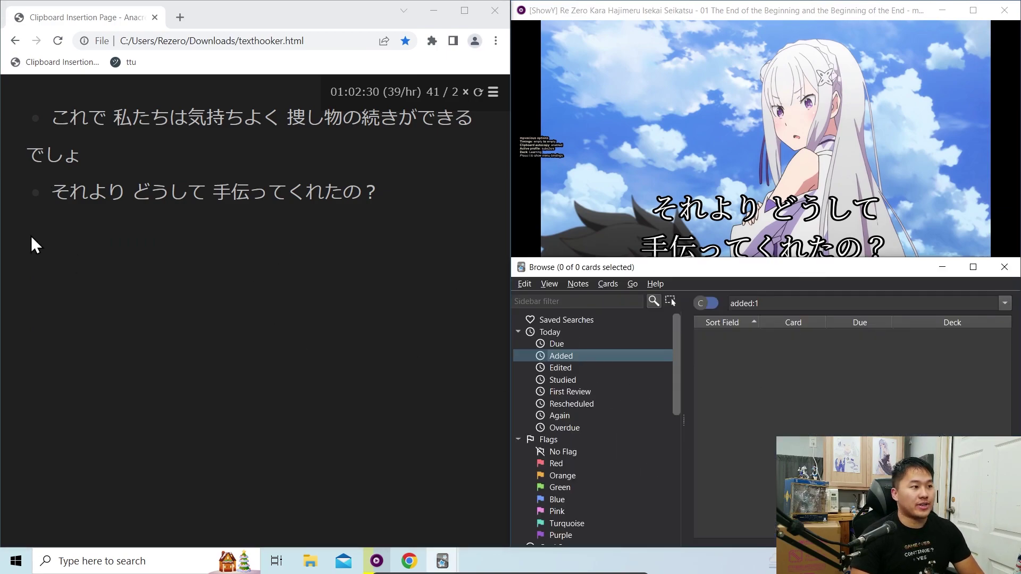
# Return to mpv and play the scene so the line スバル反対してたのに is copied to the texthooker page
pyautogui.moveTo(234, 192)
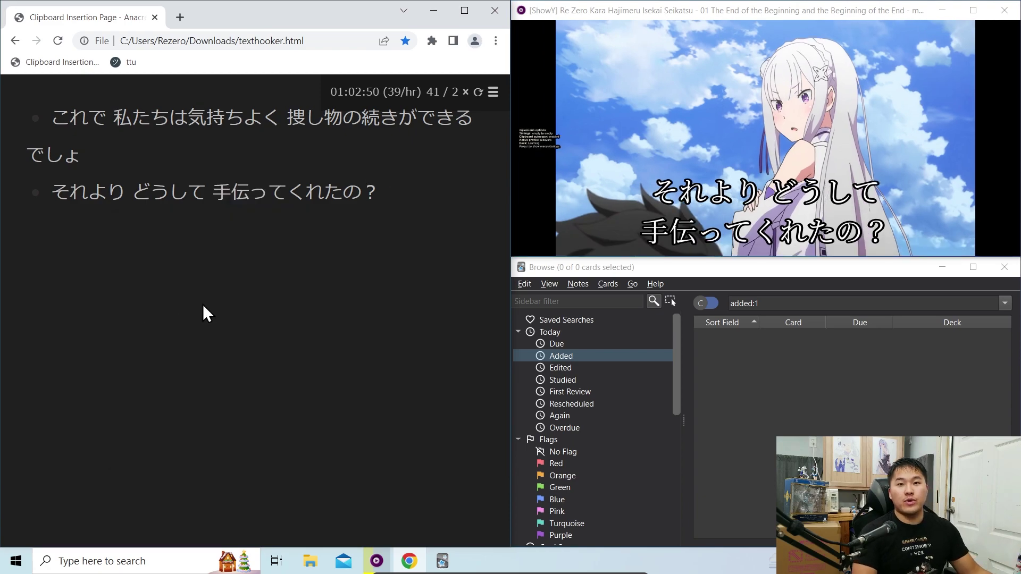
pyautogui.moveTo(683, 167)
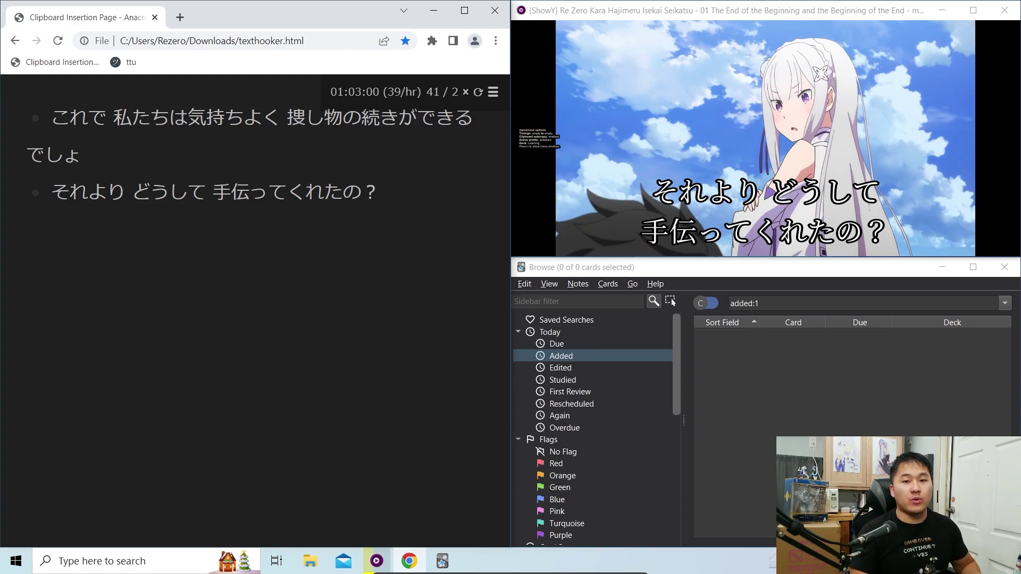
pyautogui.moveTo(800, 139)
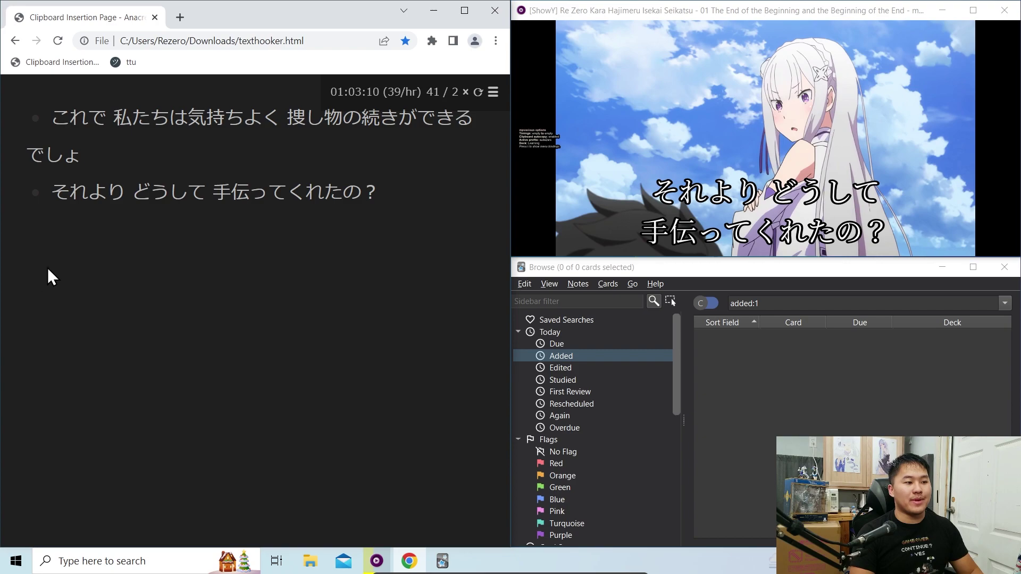
pyautogui.moveTo(63, 192)
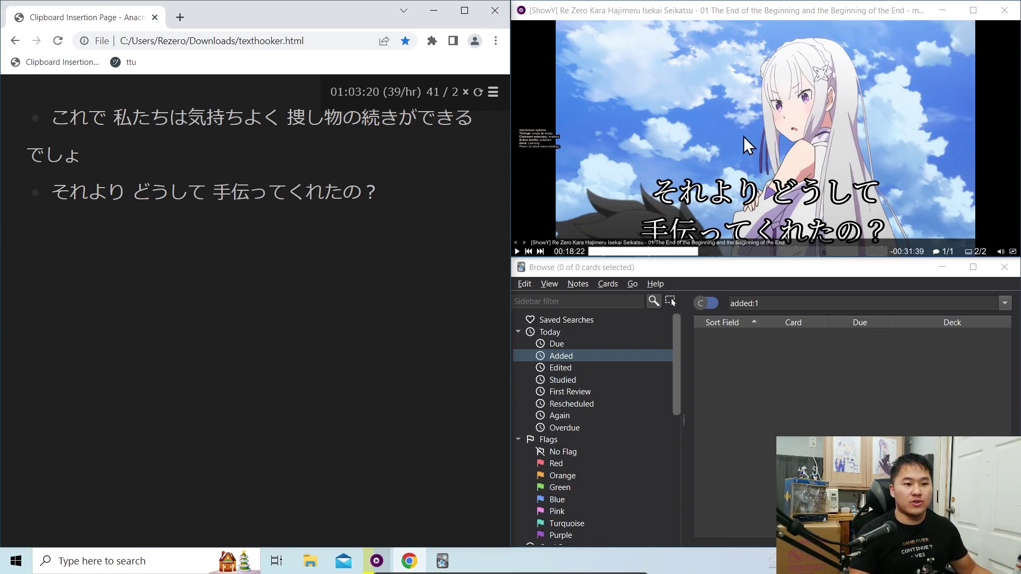
pyautogui.click(688, 126)
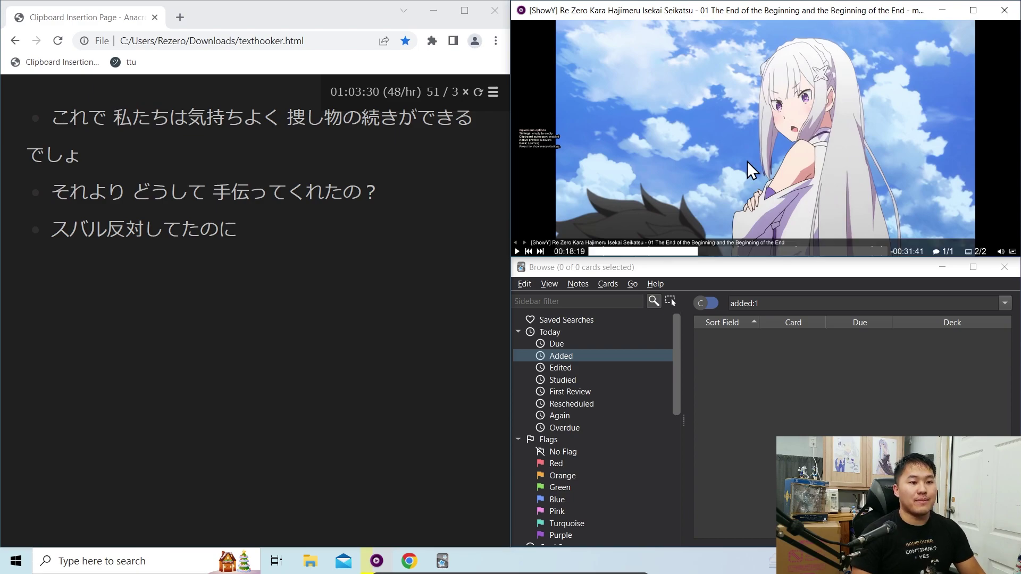
# Shift the subtitle timing in mpv to the next line, and jump back to the line これで 私たちは気持ちよく 捜し物の続きができるでしょ
pyautogui.hotkey('ctrl', 'shift', 'Right')
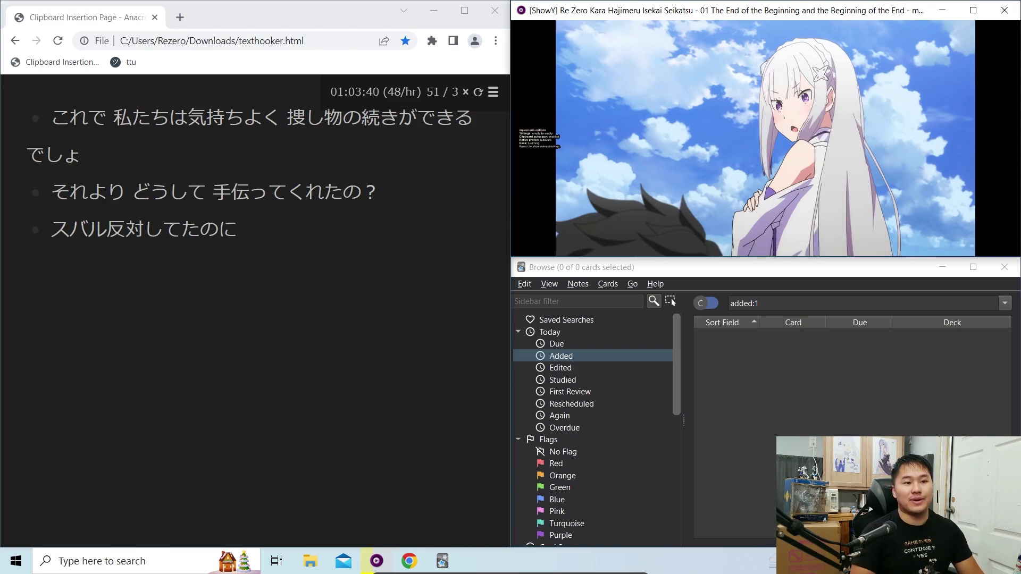
pyautogui.hotkey('ctrl', 'shift', 'Right')
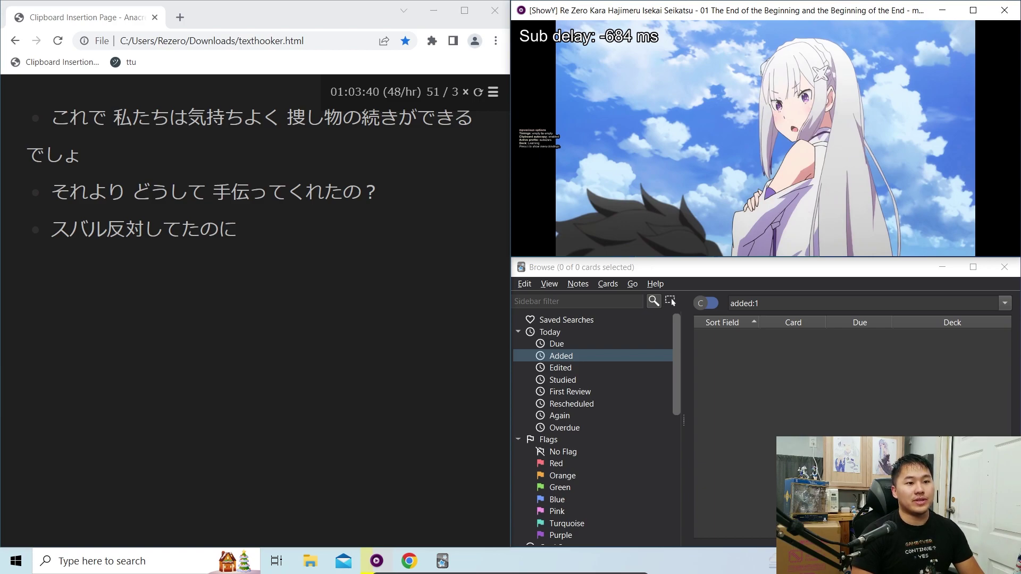
pyautogui.hotkey('ctrl', 'Left')
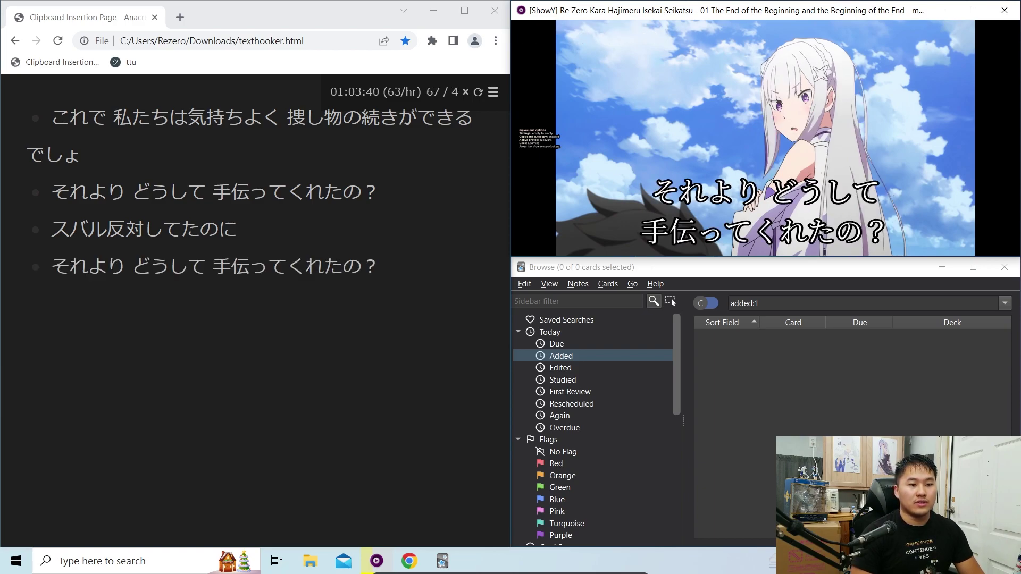
pyautogui.hotkey('ctrl', 'Left')
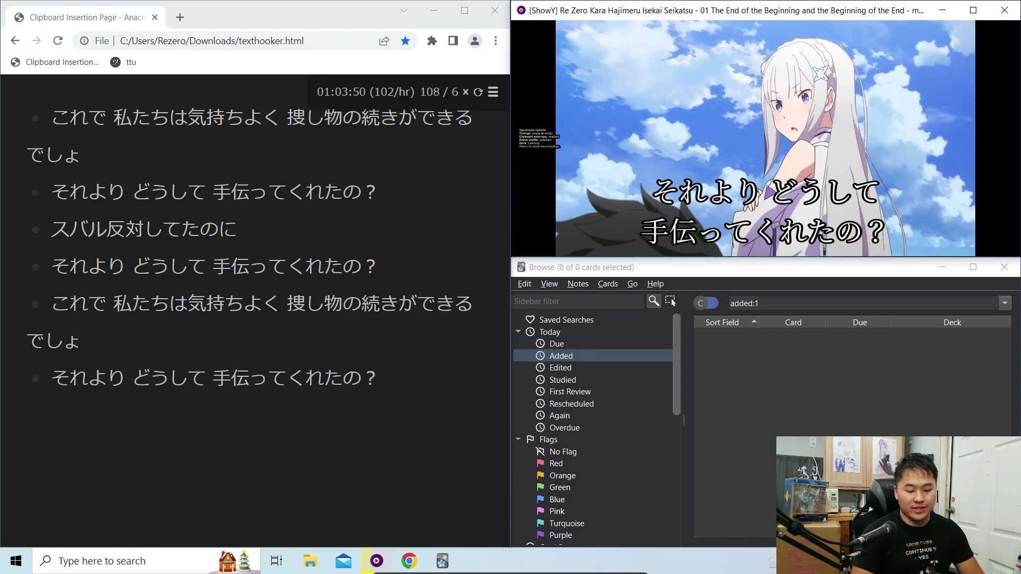
pyautogui.hotkey('ctrl', 'Left')
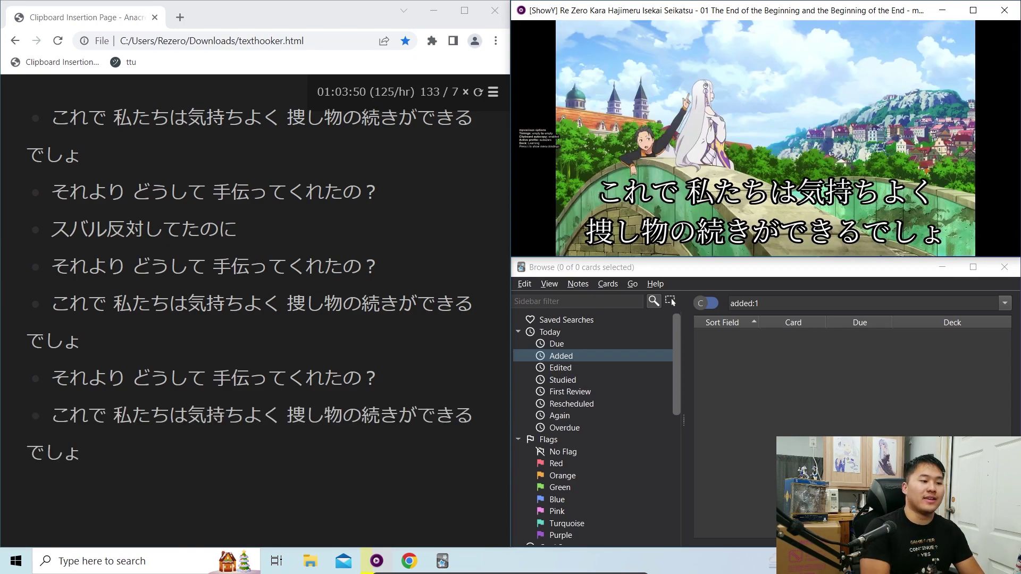
pyautogui.moveTo(673, 202)
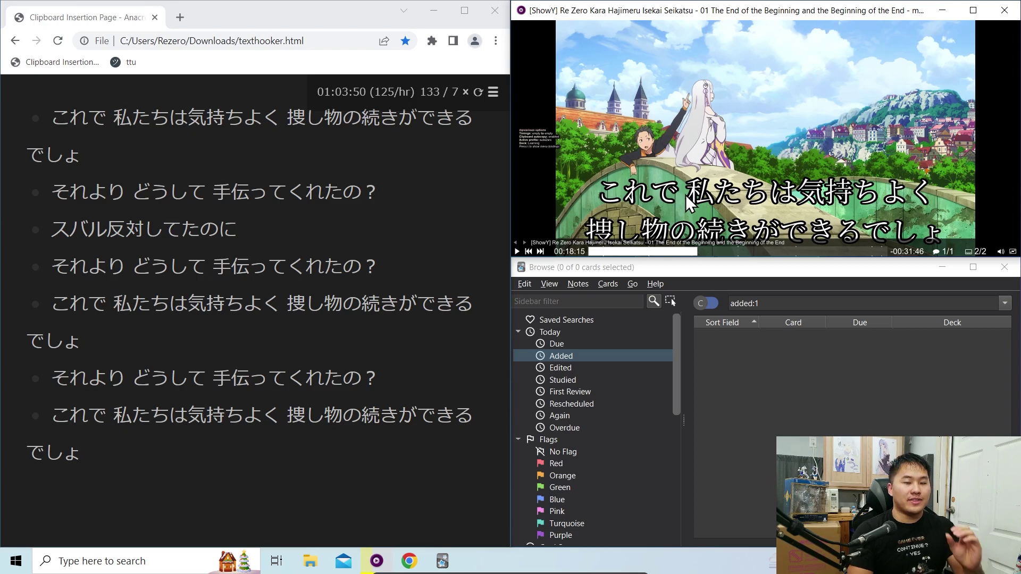
# Look up 私たち with Yomichan in the last copied subtitle line on the texthooker page
pyautogui.moveTo(150, 473); pyautogui.dragTo(46, 380)
pyautogui.click(181, 468)
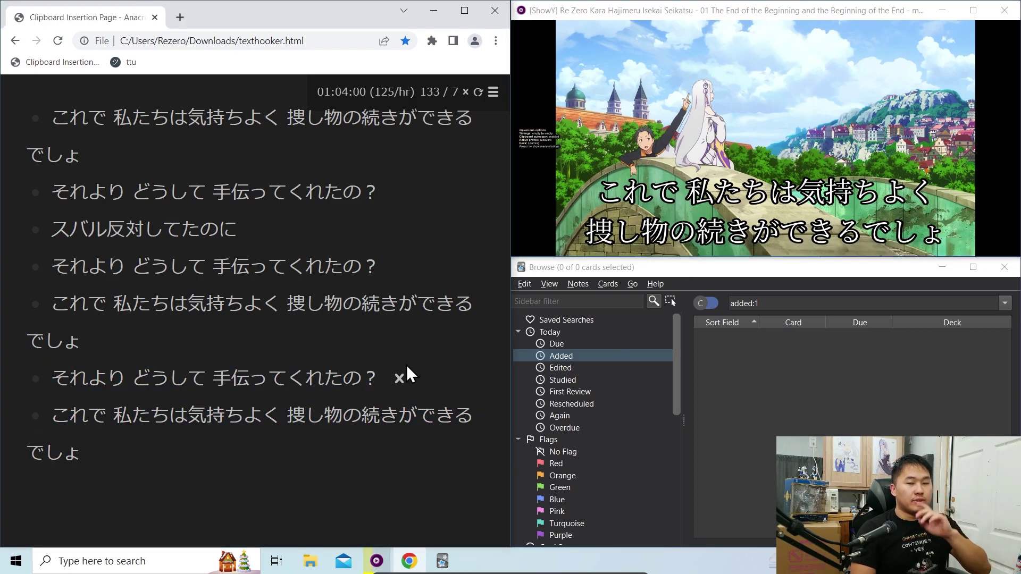
pyautogui.moveTo(759, 244)
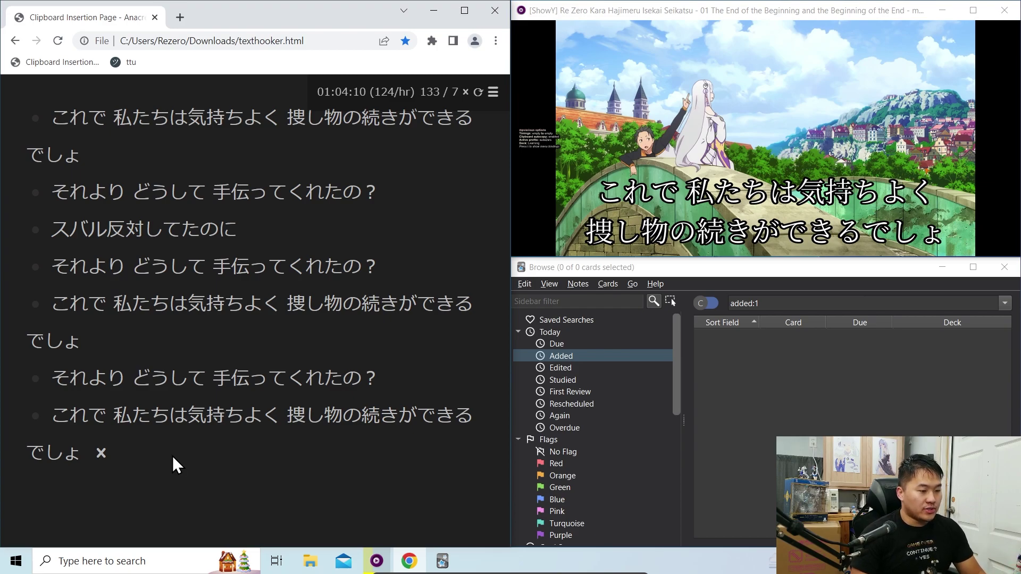
pyautogui.moveTo(120, 414)
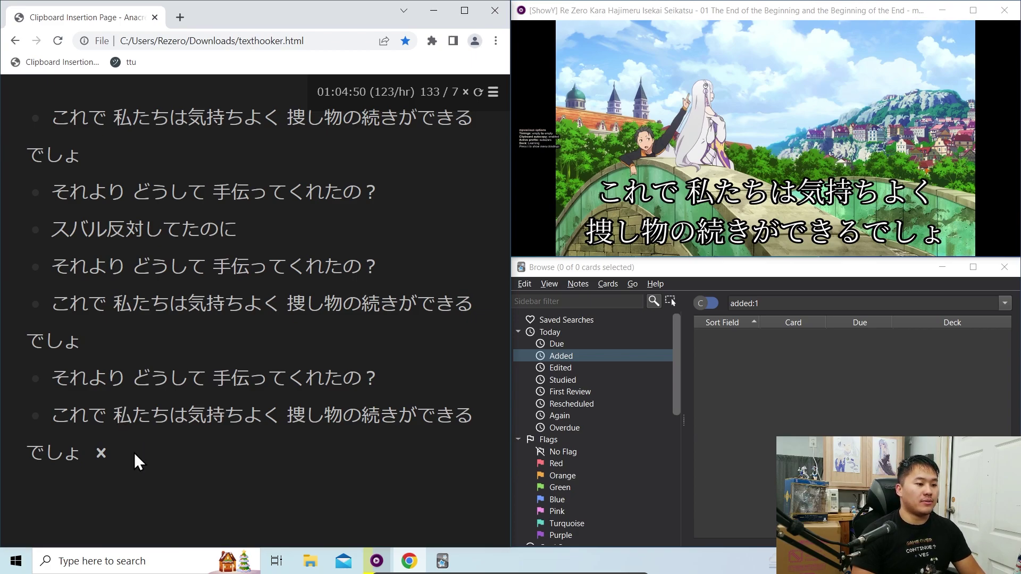
pyautogui.moveTo(123, 415)
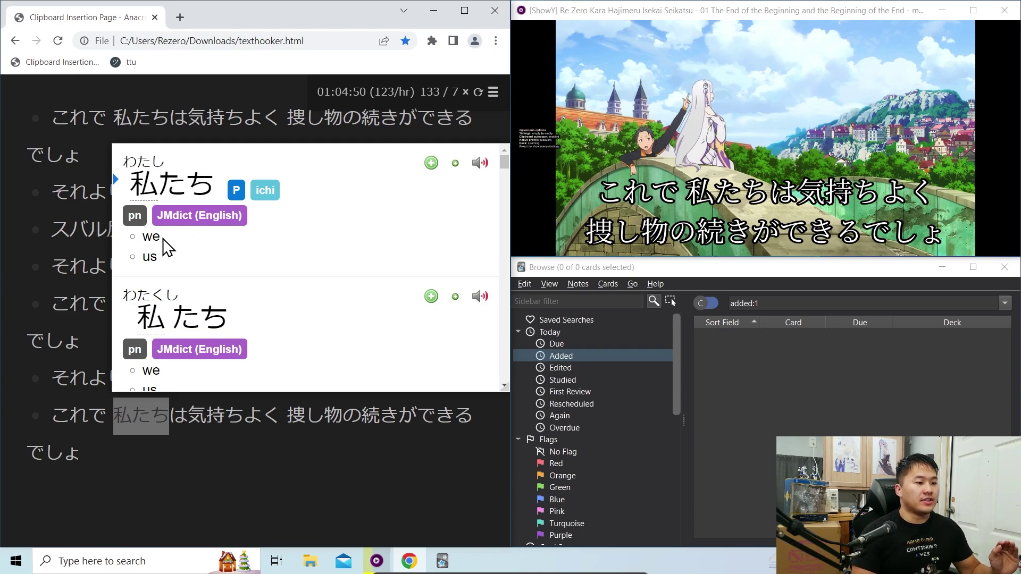
# Select the definition "we" in the わたしたち entry for 私たち and add that entry to Anki as a new card
pyautogui.moveTo(163, 238); pyautogui.dragTo(141, 240)
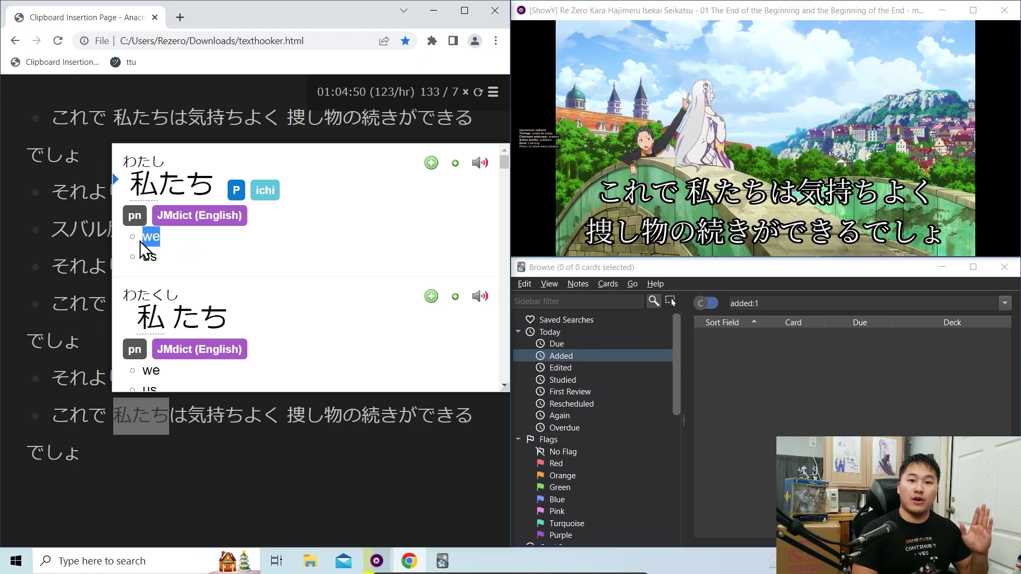
pyautogui.click(169, 246)
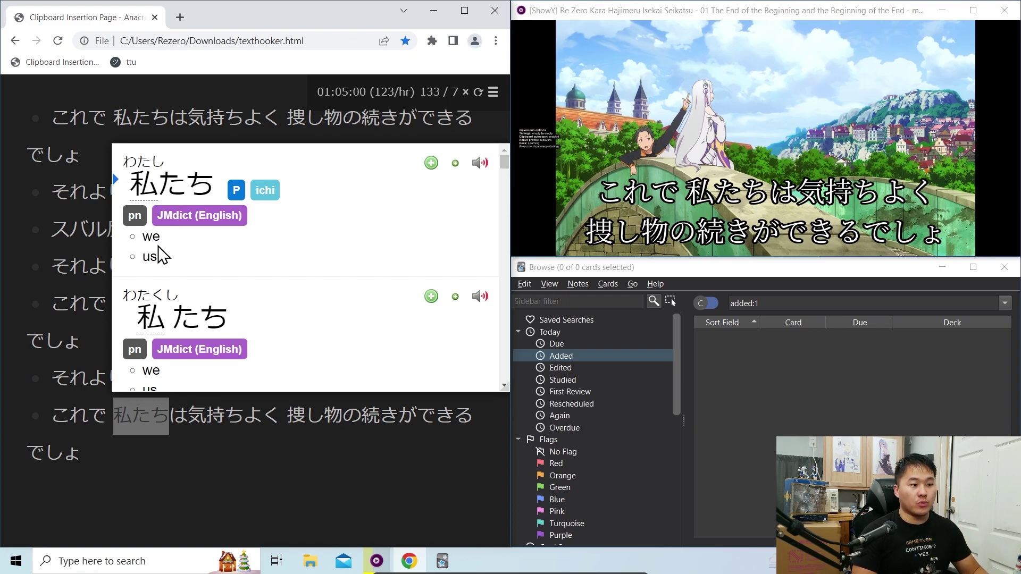
pyautogui.moveTo(163, 240)
pyautogui.mouseDown()
pyautogui.moveTo(139, 239)
pyautogui.moveTo(167, 246)
pyautogui.mouseUp()
pyautogui.click(166, 247)
pyautogui.click(151, 240)
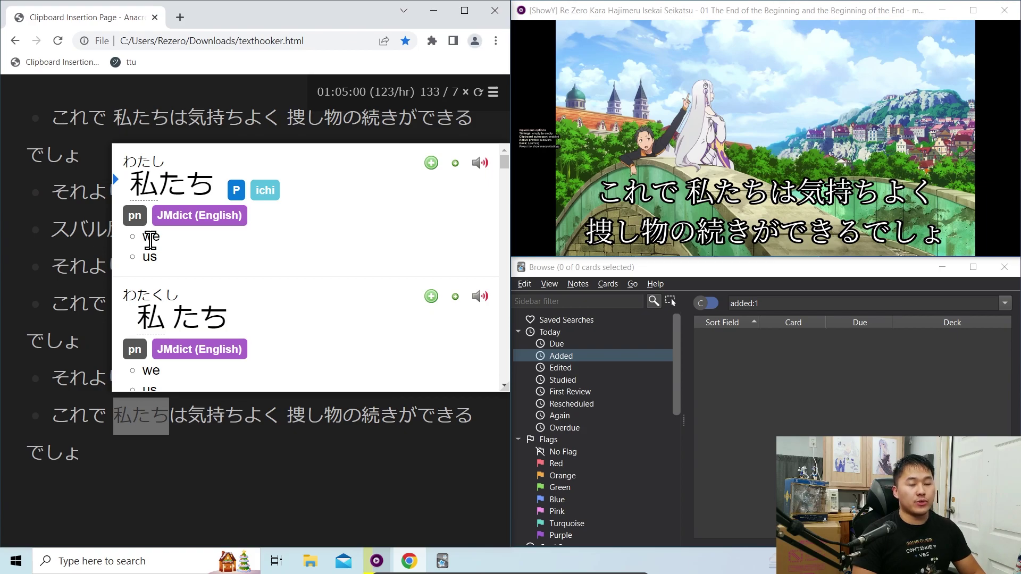
pyautogui.doubleClick(151, 241)
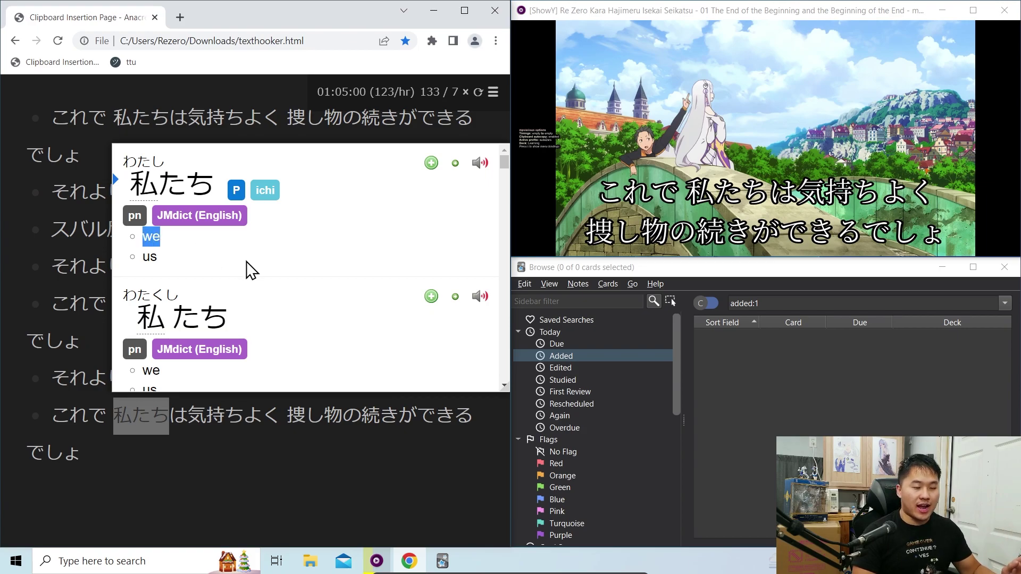
pyautogui.click(429, 166)
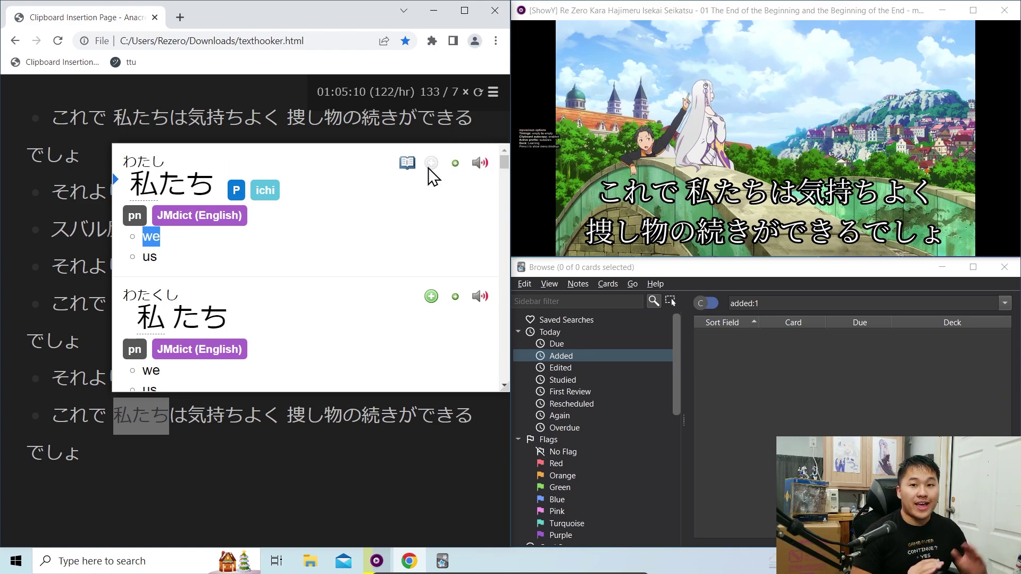
# Return to mpv, set the mpvacious timings from the current subtitle line and update the last added Anki note with the scene
pyautogui.click(780, 81)
pyautogui.moveTo(777, 105)
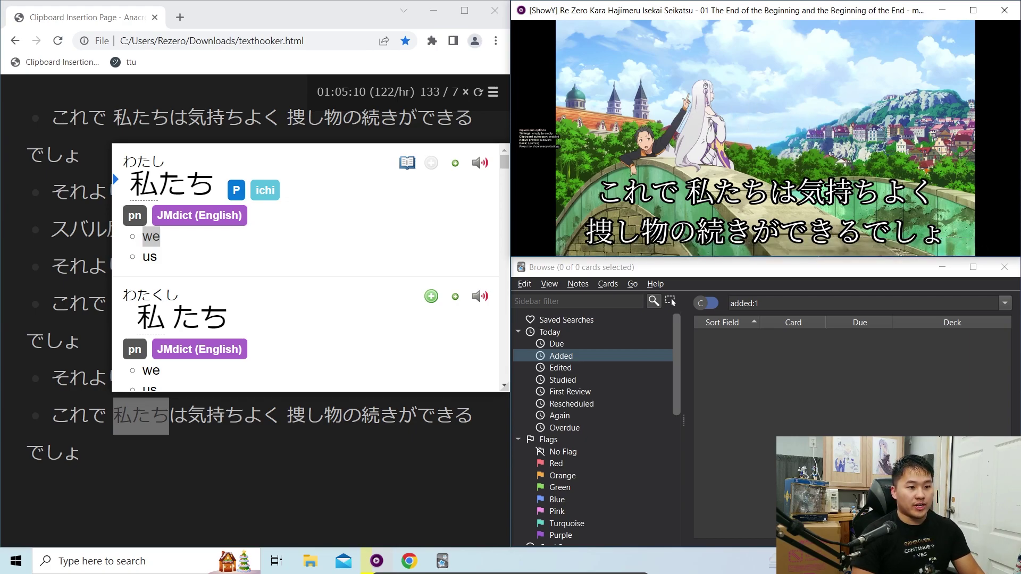
pyautogui.press('c')
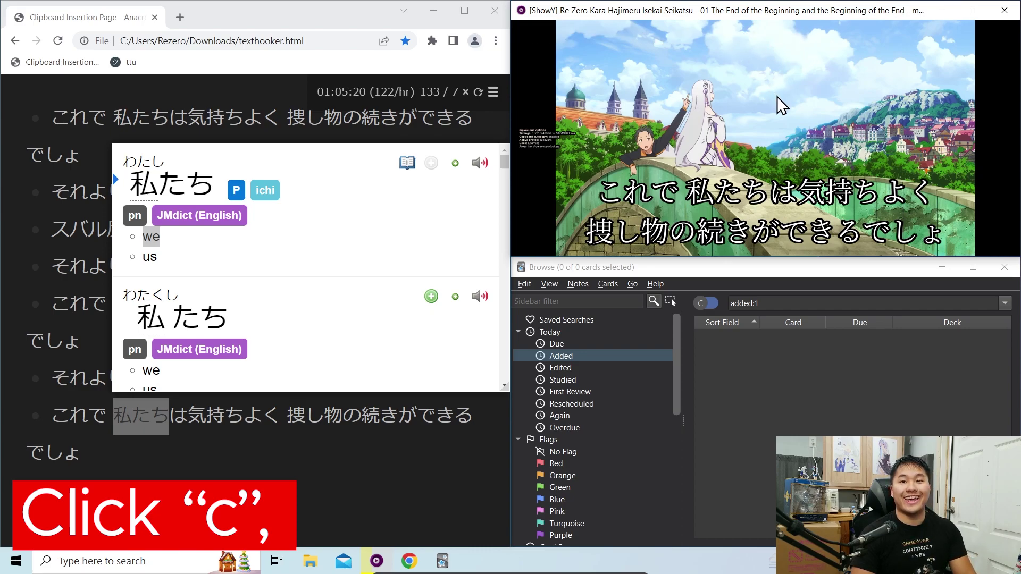
pyautogui.press('m')
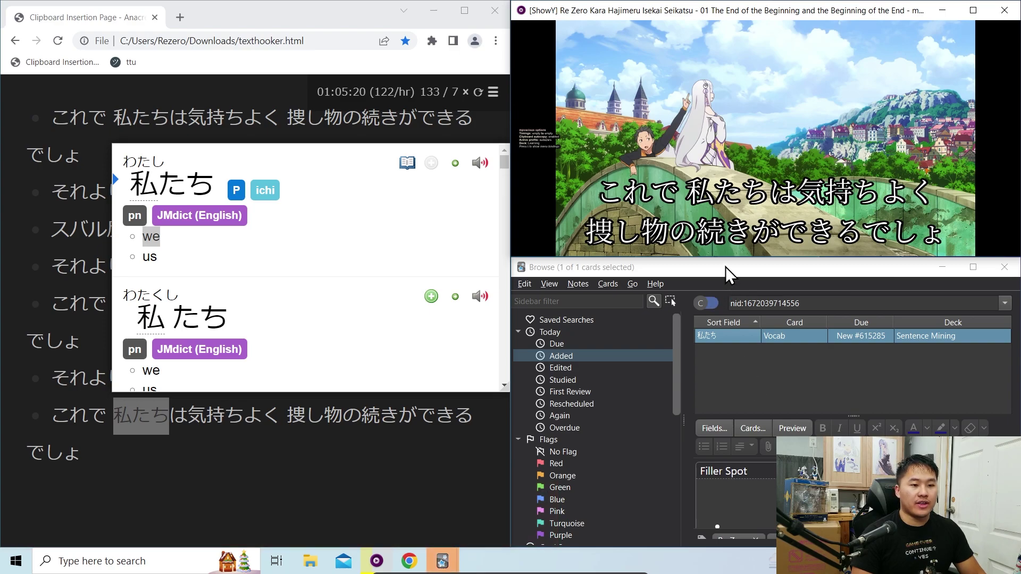
# List the cards added today in Anki's card browser and enlarge the browser window to show more of the 私たち note
pyautogui.click(604, 360)
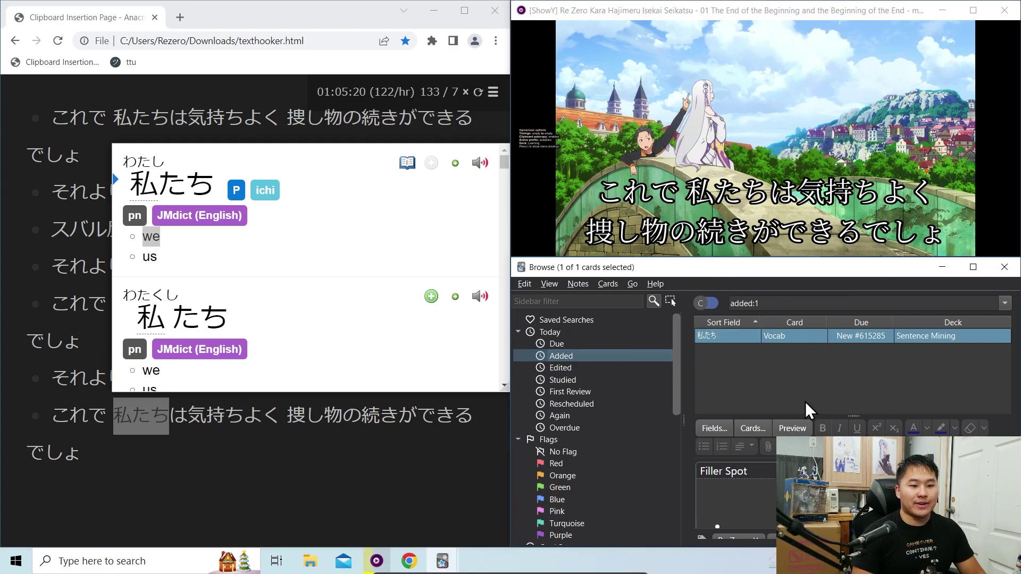
pyautogui.click(854, 414)
pyautogui.click(818, 331)
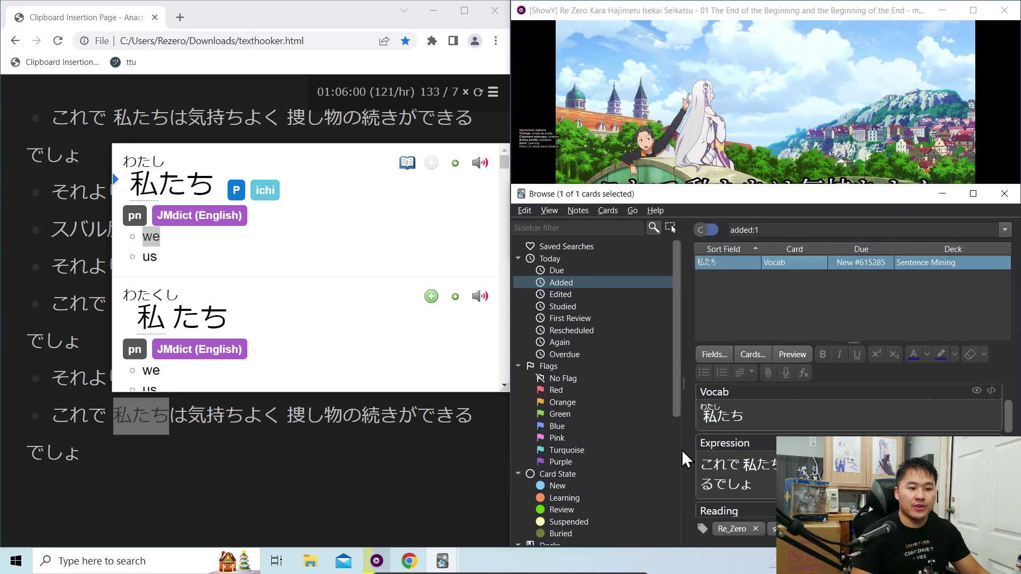
# Examine the 私たち note's fields, including Expression, Reading, VocabKanji, VocabFurigana, VocabDef and VocabAudio
pyautogui.scroll(-2, 771, 417)
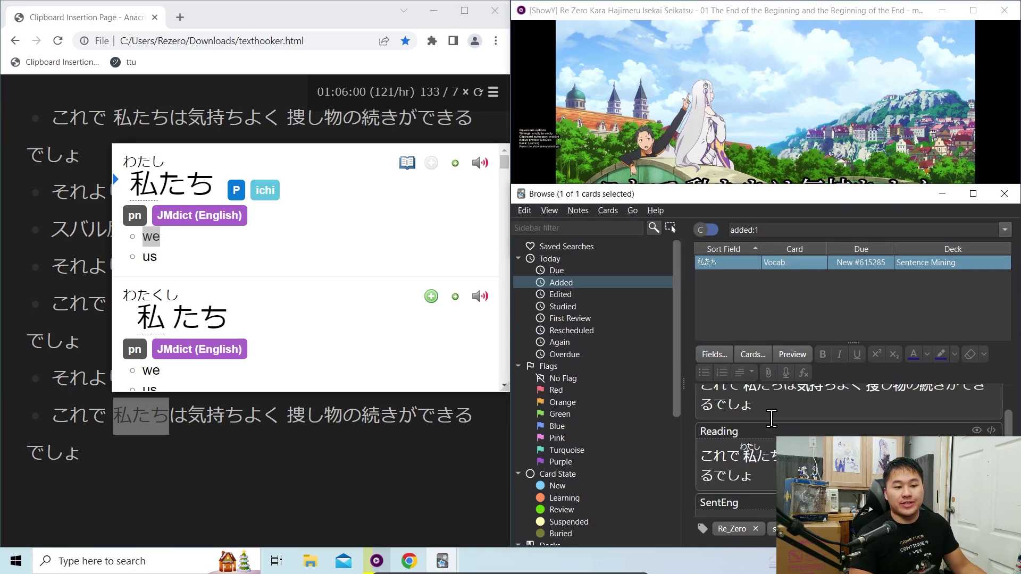
pyautogui.click(771, 467)
pyautogui.scroll(-8, 771, 467)
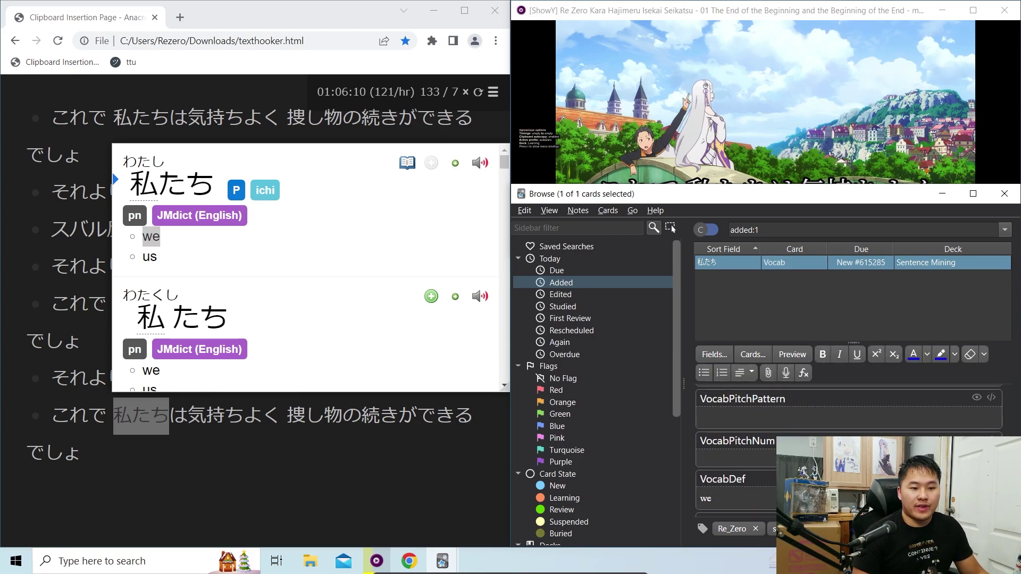
pyautogui.scroll(-2, 771, 458)
pyautogui.scroll(5, 773, 446)
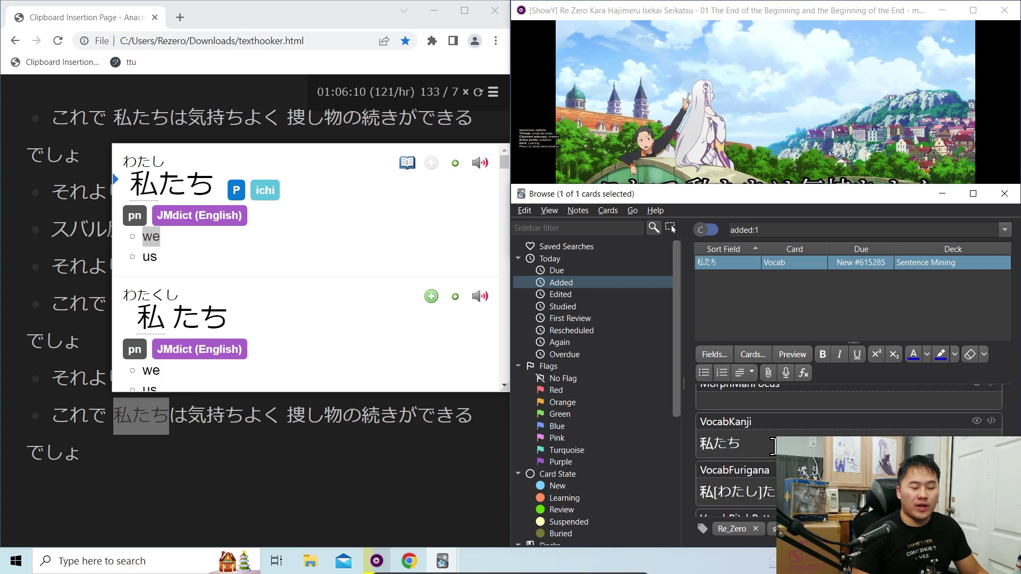
pyautogui.scroll(-4, 773, 446)
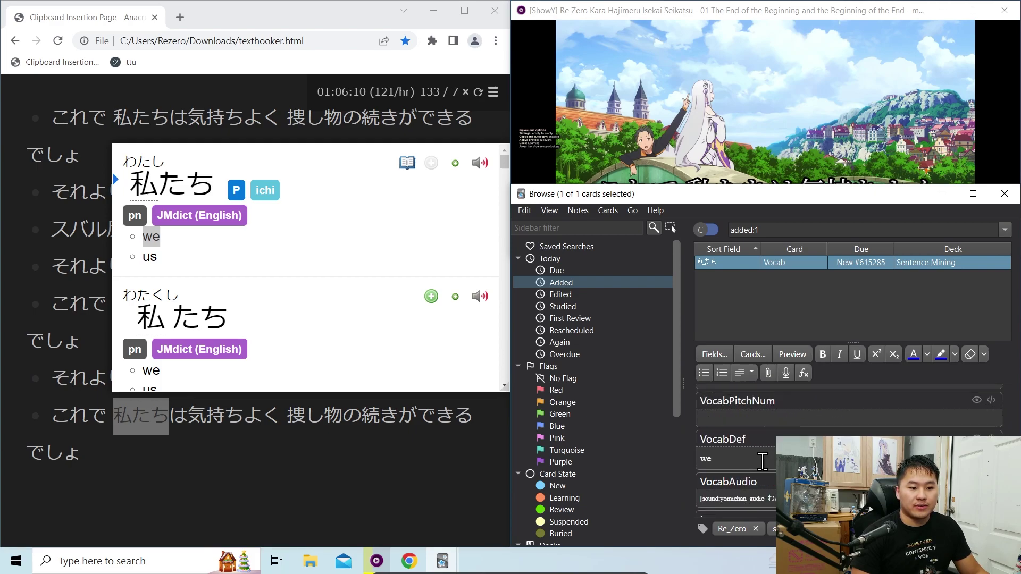
pyautogui.doubleClick(755, 458)
pyautogui.scroll(10, 804, 432)
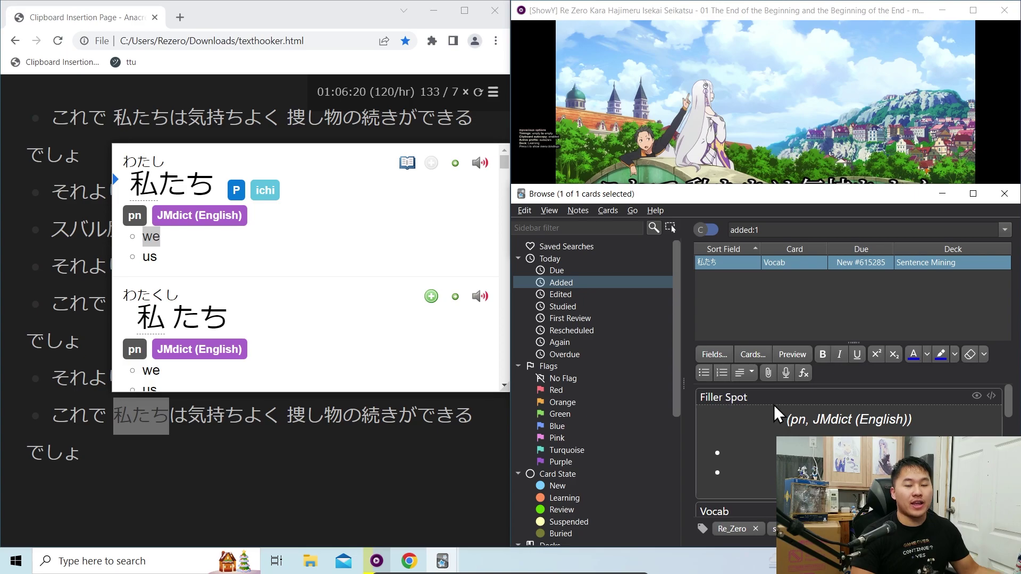
# Open the card templates of the 私たち note and move the dialog so its full front preview is in view
pyautogui.click(754, 356)
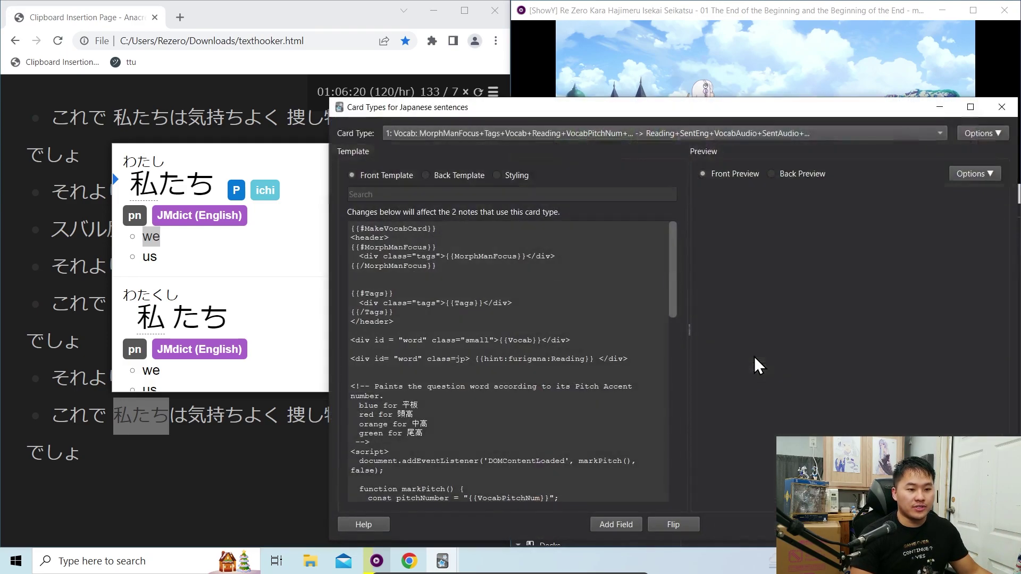
pyautogui.moveTo(626, 114); pyautogui.dragTo(458, 53)
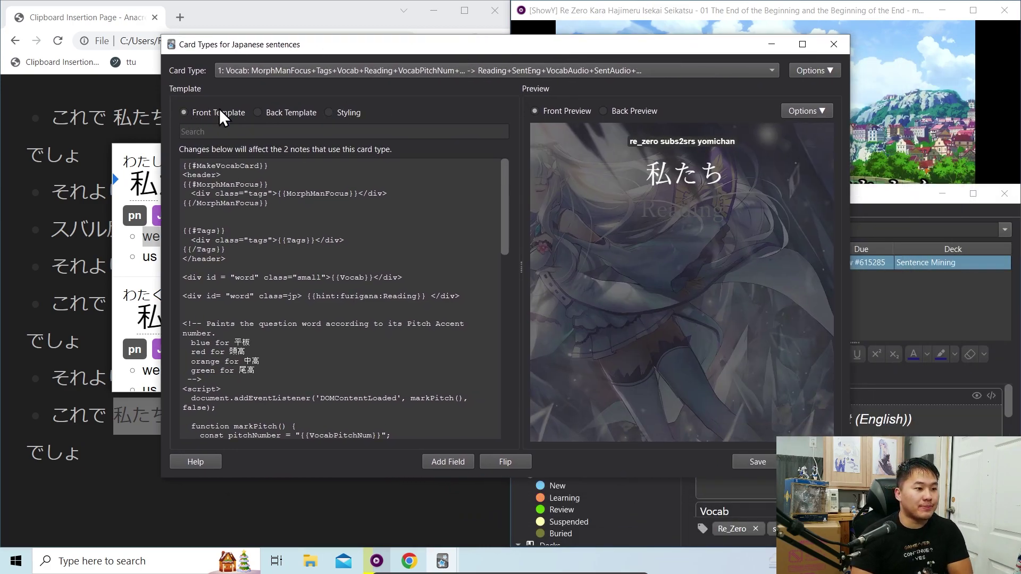
# Change the hint placeholder in the Vocab card's front template to {{hint:Expression}}
pyautogui.press('BackSpace')
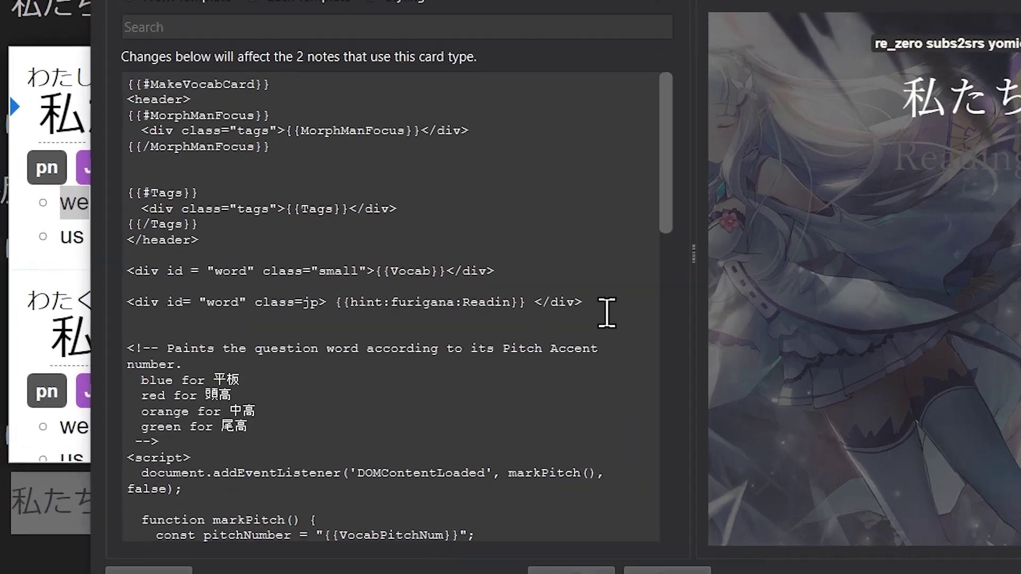
pyautogui.press('BackSpace')
pyautogui.press('BackSpace')
pyautogui.press('BackSpace')
pyautogui.press('BackSpace')
pyautogui.press('BackSpace')
pyautogui.press('BackSpace')
pyautogui.press('BackSpace')
pyautogui.press('BackSpace')
pyautogui.press('BackSpace')
pyautogui.press('BackSpace')
pyautogui.press('BackSpace')
pyautogui.press('BackSpace')
pyautogui.press('BackSpace')
pyautogui.press('BackSpace')
pyautogui.press('BackSpace')
pyautogui.press('BackSpace')
pyautogui.write('L>:')
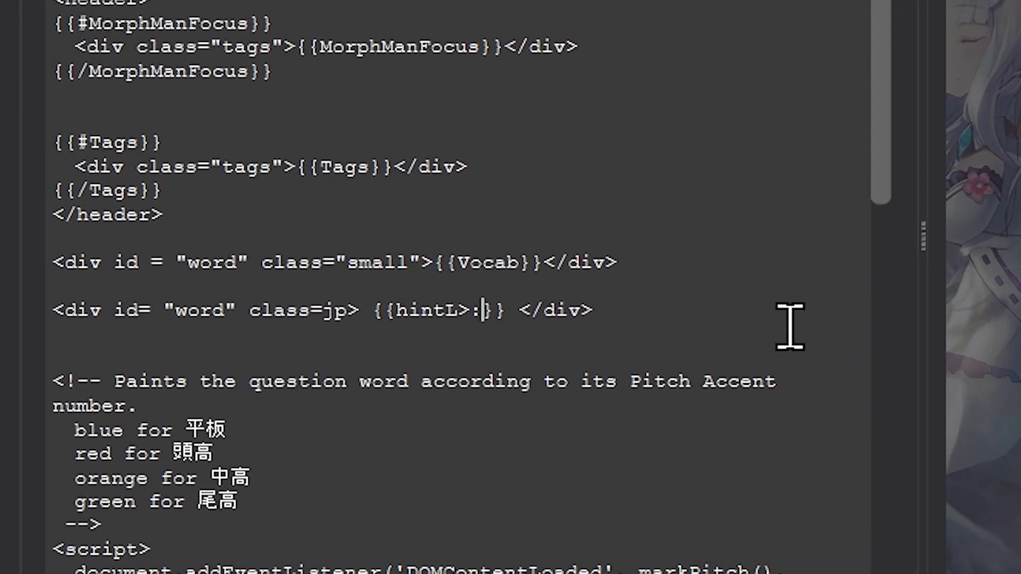
pyautogui.press('BackSpace')
pyautogui.press('BackSpace')
pyautogui.press('BackSpace')
pyautogui.write(':Expression')
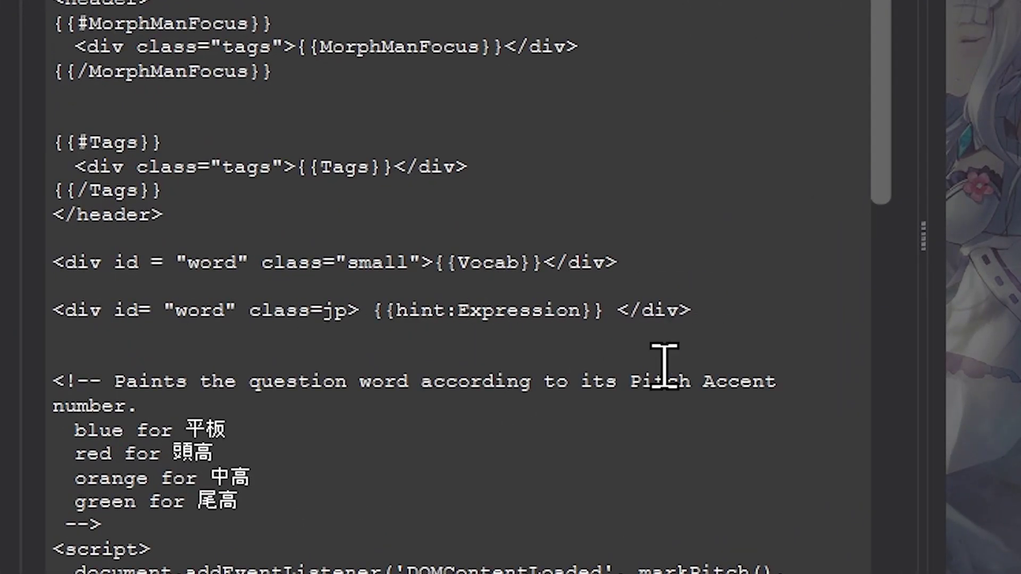
# Restore the hint placeholder in the front template to {{hint:furigana:Reading}}
pyautogui.press('Right')
pyautogui.hotkey('shift', 'Right')
pyautogui.hotkey('shift', 'Right')
pyautogui.hotkey('shift', 'Right')
pyautogui.hotkey('shift', 'Right')
pyautogui.hotkey('shift', 'Right')
pyautogui.hotkey('shift', 'Right')
pyautogui.hotkey('shift', 'Right')
pyautogui.hotkey('shift', 'Right')
pyautogui.hotkey('shift', 'Right')
pyautogui.hotkey('shift', 'Right')
pyautogui.press('Delete')
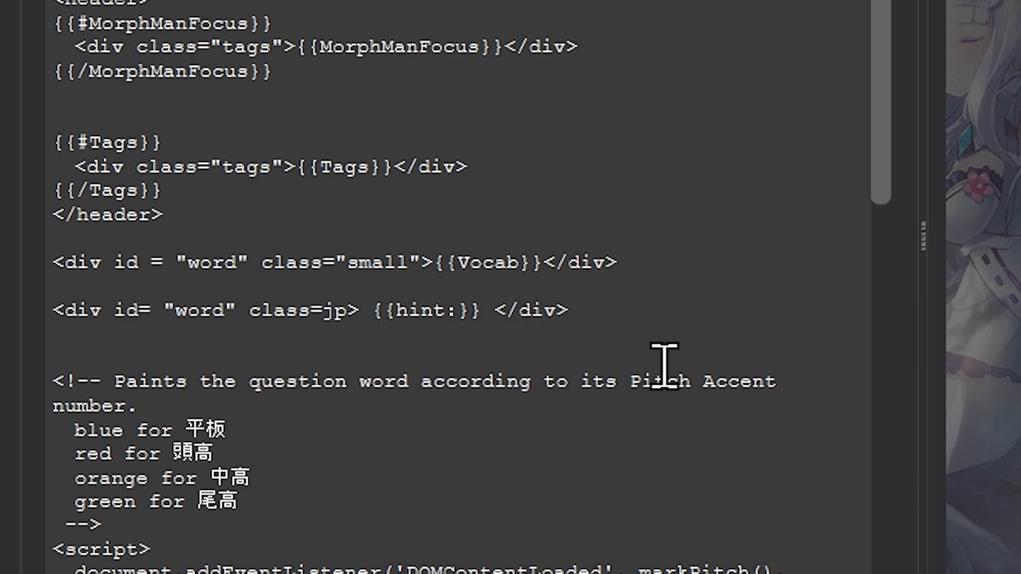
pyautogui.write('furigana:Reading')
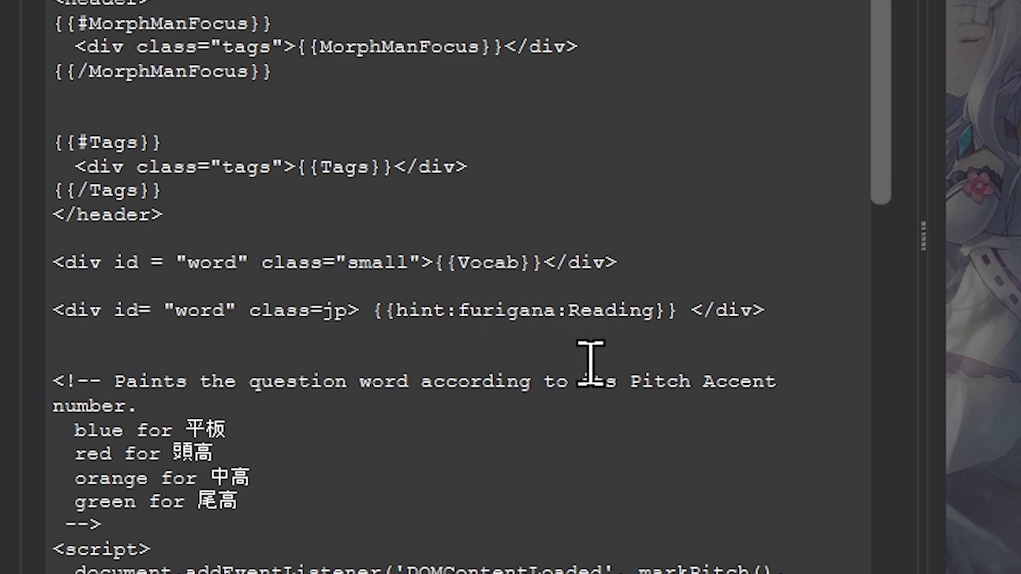
# Reveal the Reading hint in the Vocab card's front preview and move the template dialog so its save option is unobstructed
pyautogui.click(766, 310)
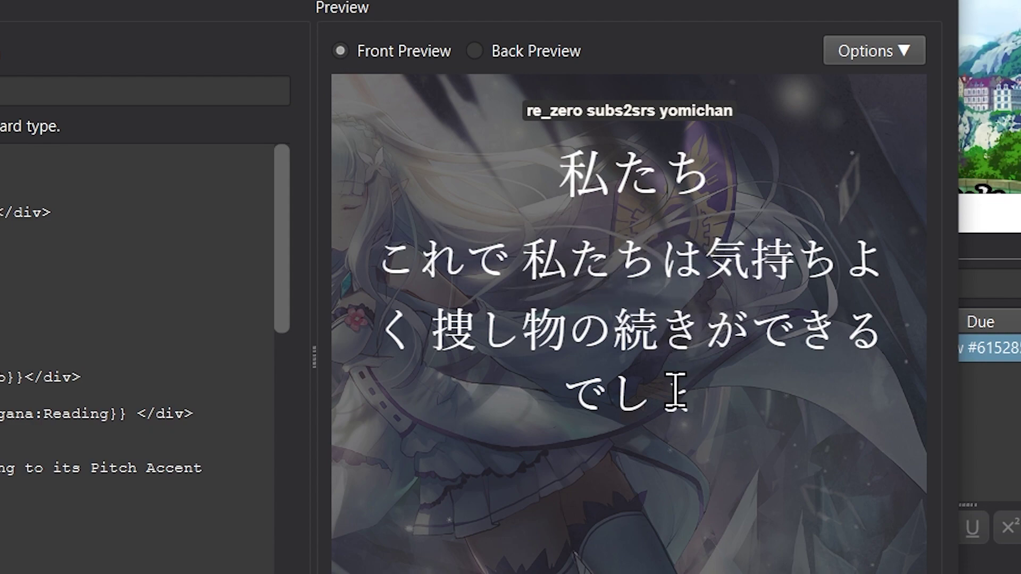
pyautogui.moveTo(651, 325)
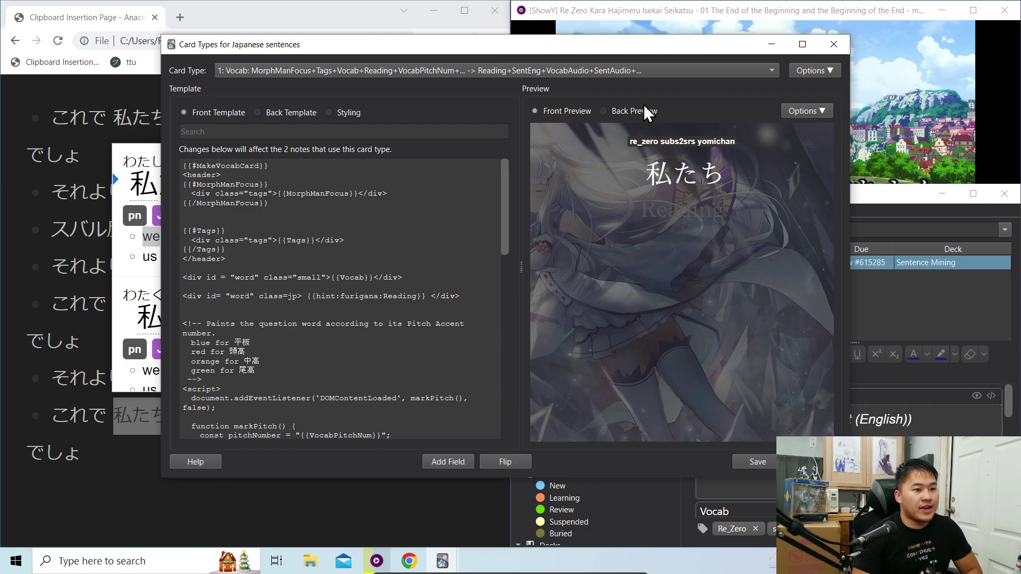
pyautogui.moveTo(618, 50); pyautogui.dragTo(596, 16)
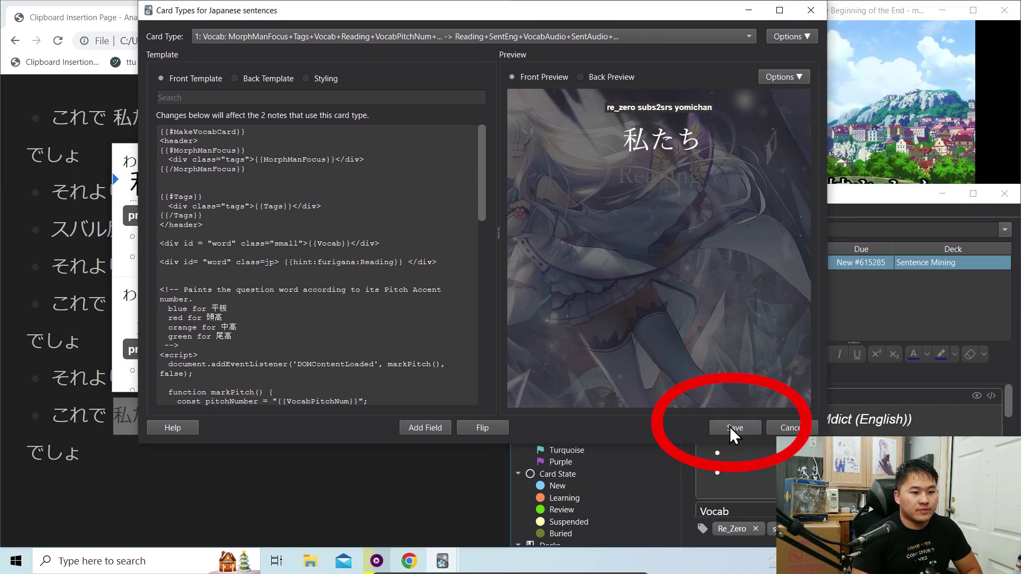
# Save the card template changes and open a preview of the 私たち card in an unobstructed position
pyautogui.click(731, 429)
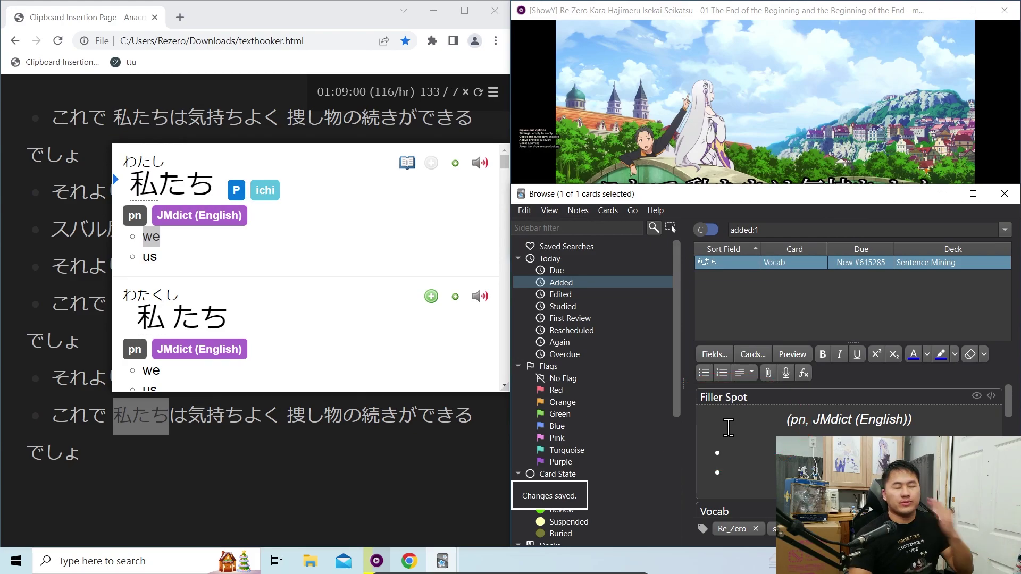
pyautogui.keyDown('ctrl'); pyautogui.click(787, 264); pyautogui.keyUp('ctrl')
pyautogui.click(797, 261)
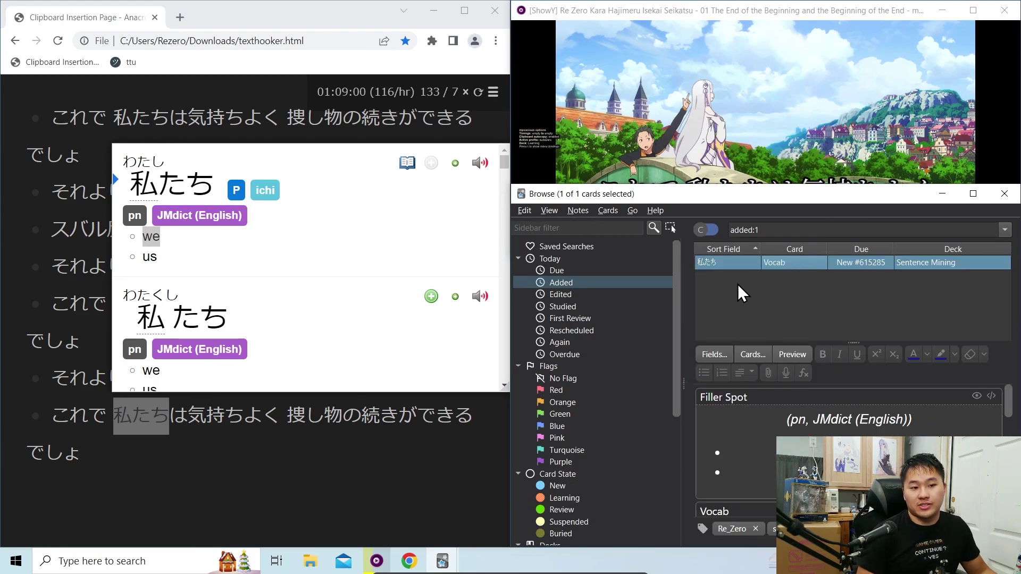
pyautogui.click(785, 356)
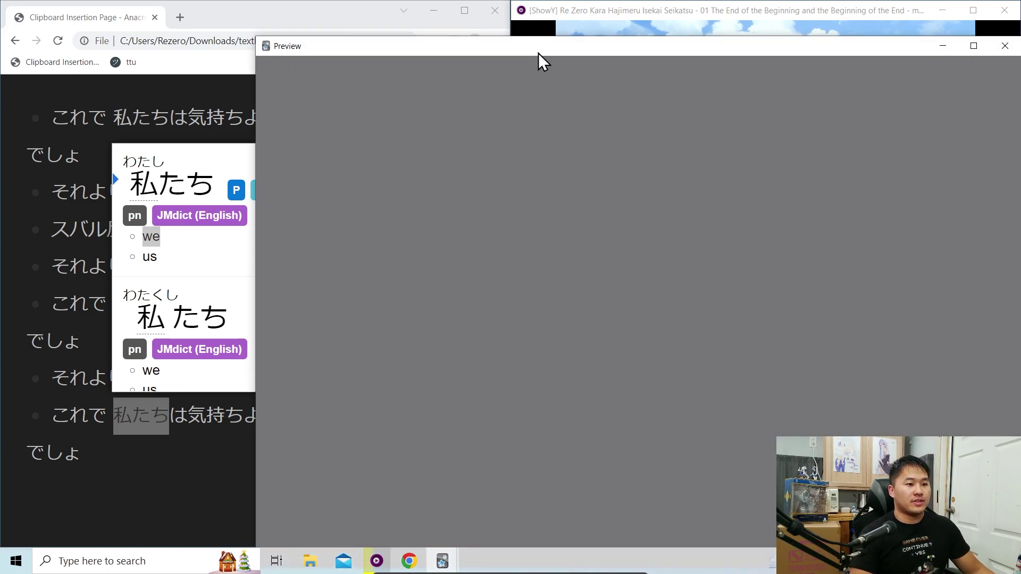
pyautogui.moveTo(538, 53); pyautogui.dragTo(394, 22)
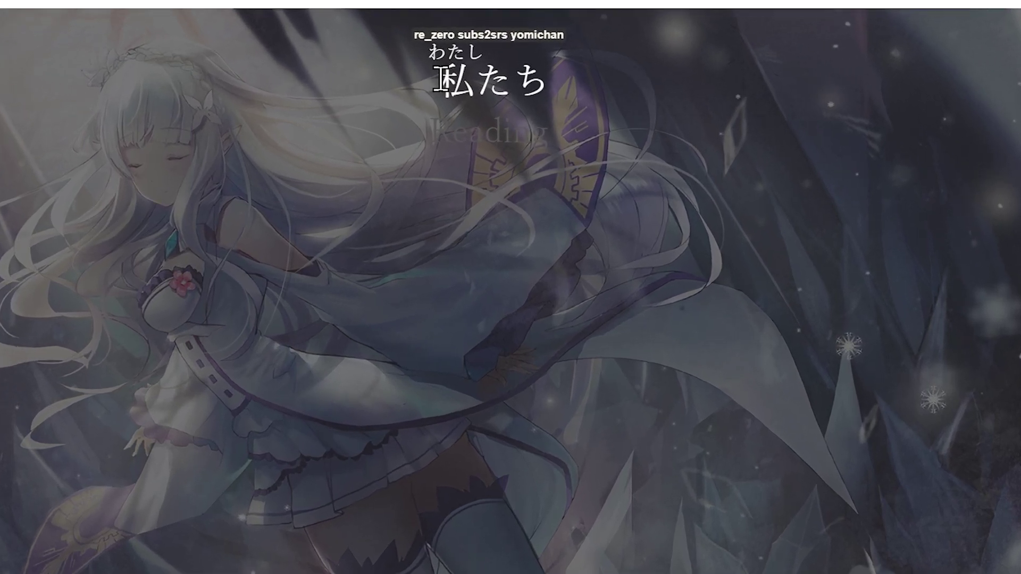
# Check the 私たち card's furigana, Reading hint, answer side and audio in the preview, and close it
pyautogui.moveTo(451, 79); pyautogui.dragTo(611, 96)
pyautogui.click(346, 123)
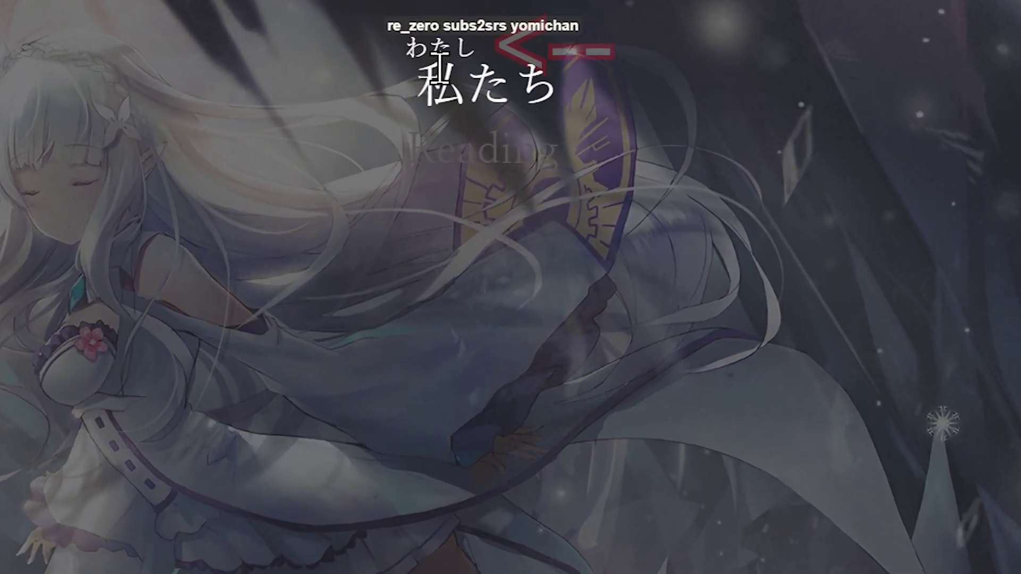
pyautogui.click(469, 159)
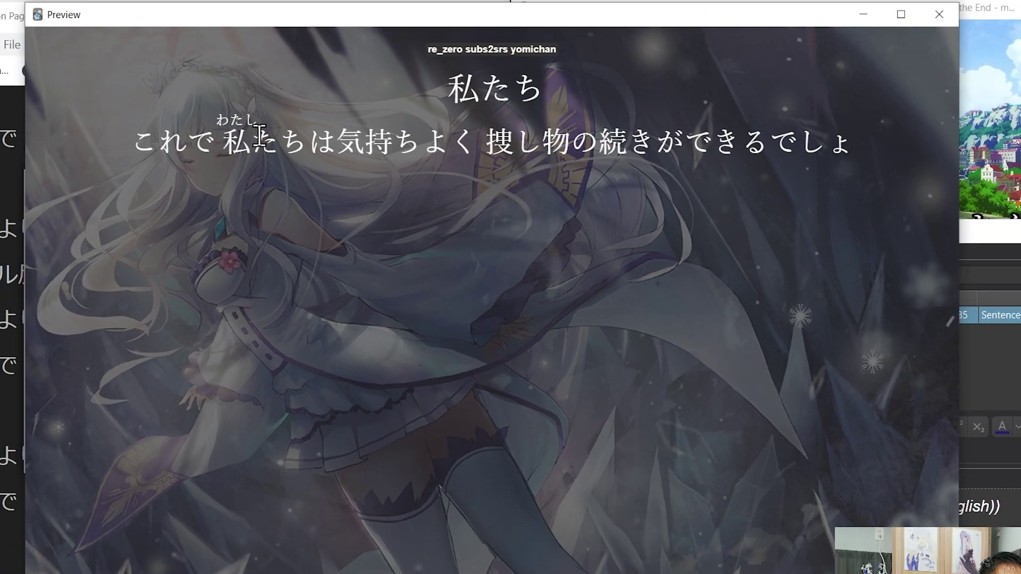
pyautogui.moveTo(362, 128)
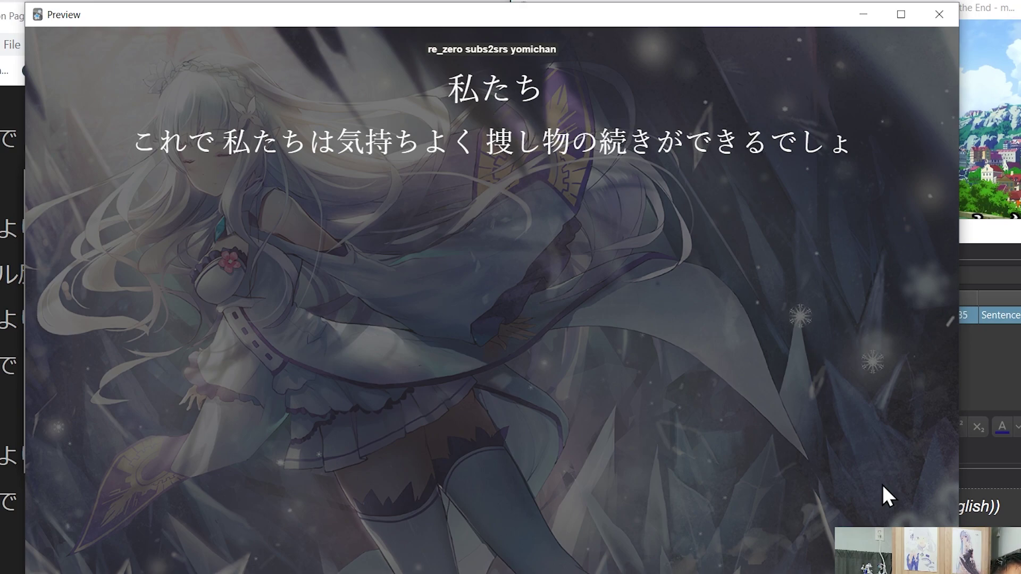
pyautogui.press('Right')
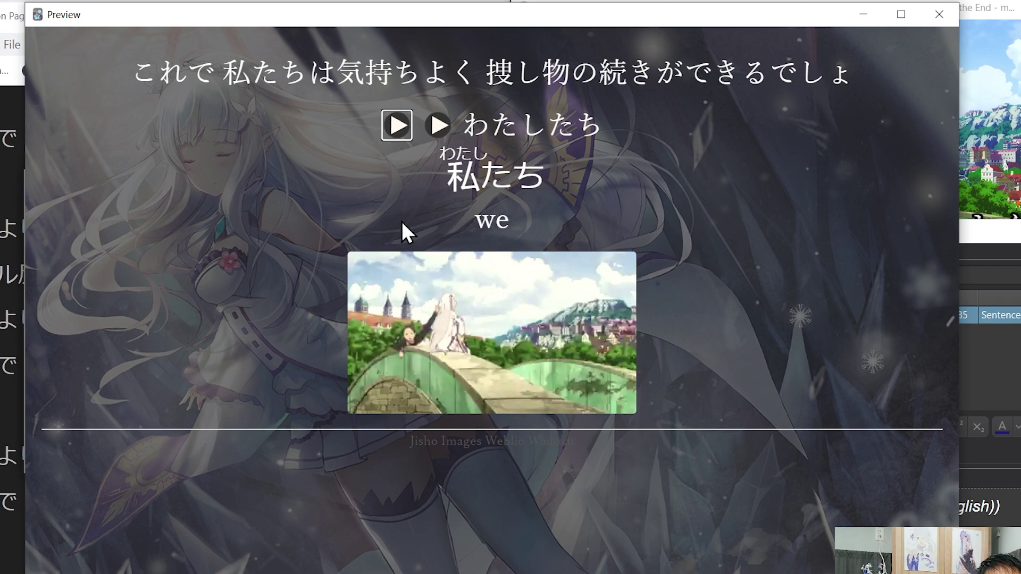
pyautogui.click(439, 127)
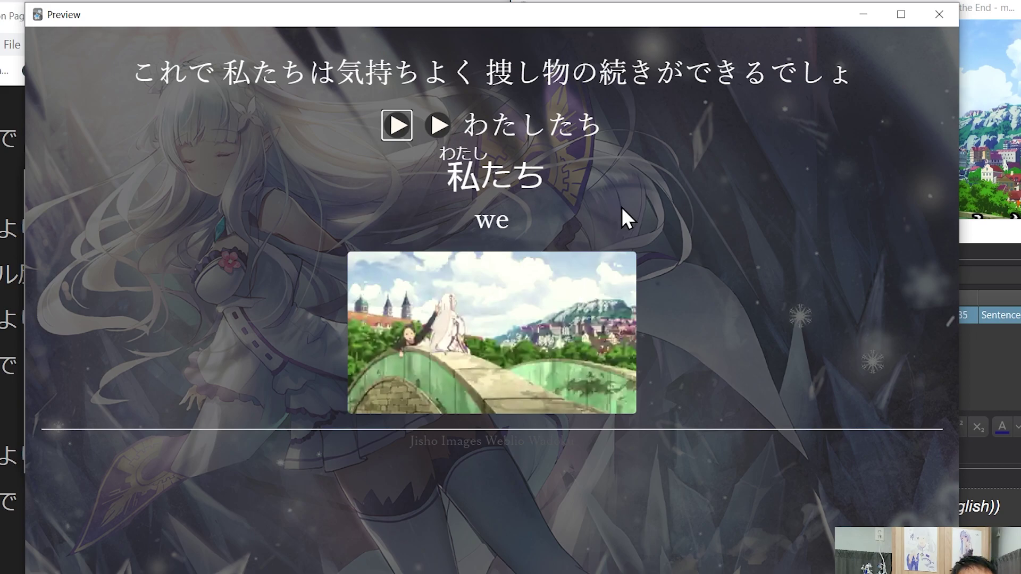
pyautogui.click(940, 15)
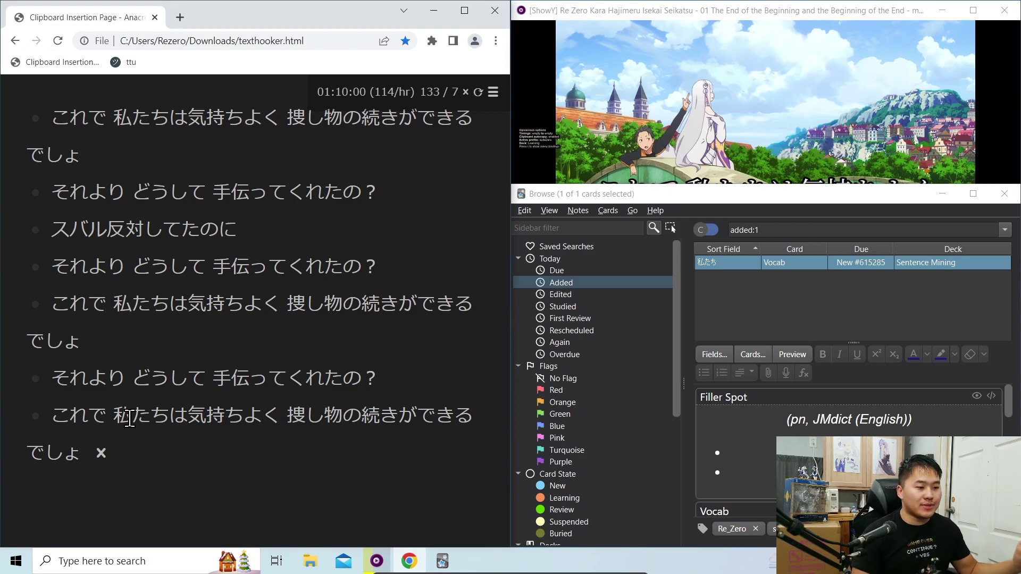
# Look up 捜し物 in the latest texthooker line and add it to Anki with the definition "looking for something"
pyautogui.moveTo(292, 417)
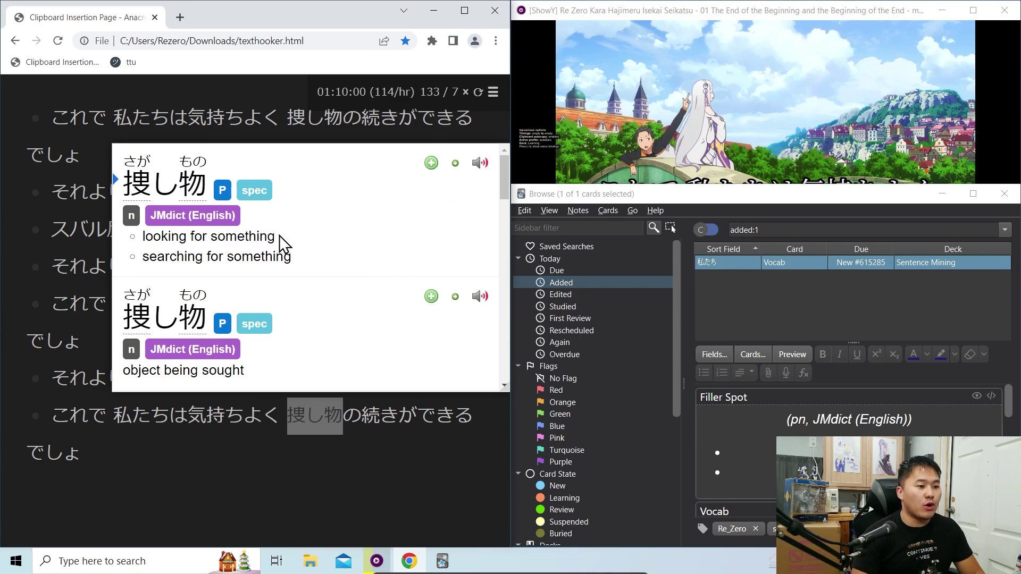
pyautogui.moveTo(286, 244); pyautogui.dragTo(142, 237)
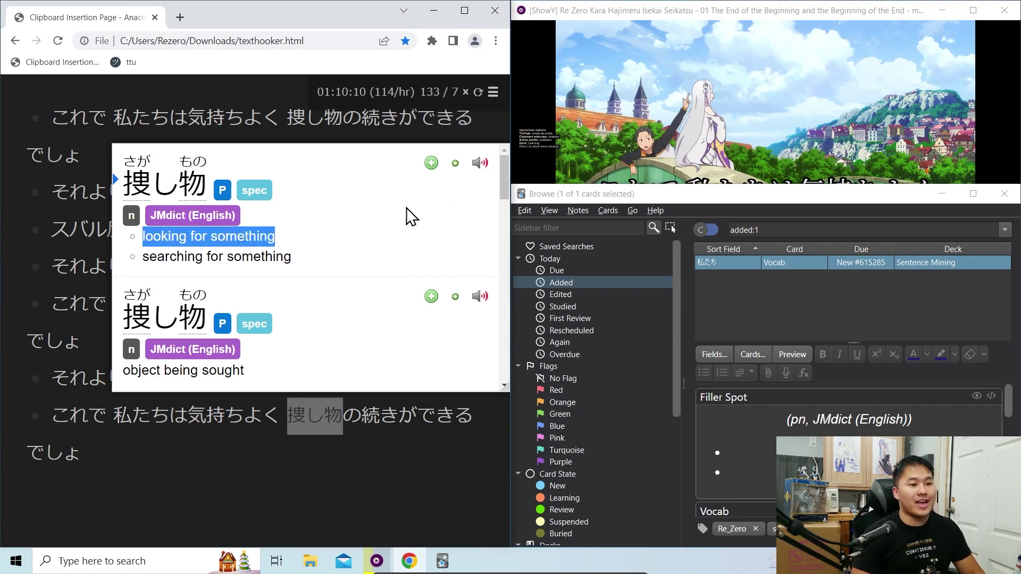
pyautogui.click(431, 163)
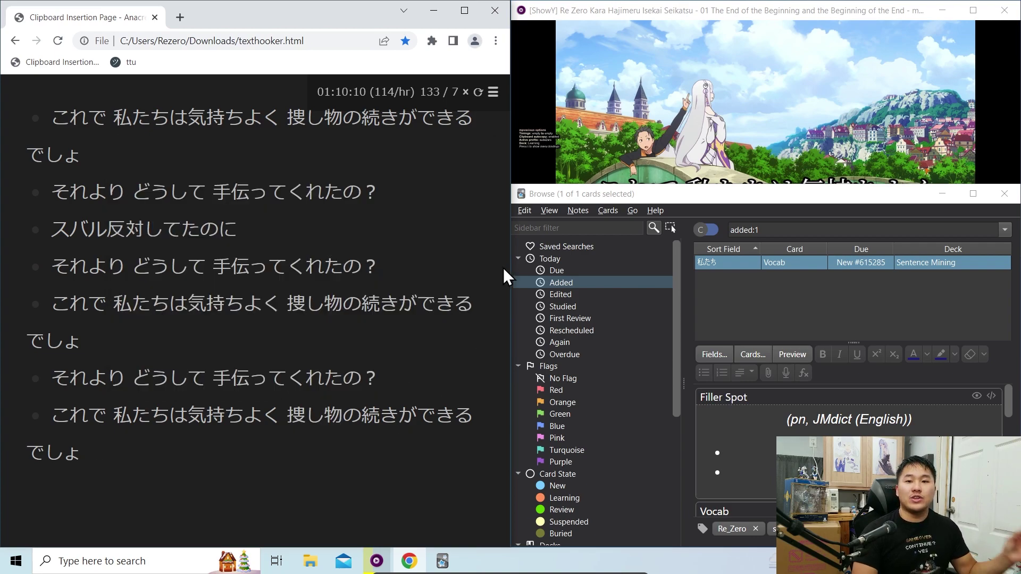
# Step forward and back through the mpv subtitle lines around 簡単よ, finishing on the これで 私たちは気持ちよく line
pyautogui.click(710, 160)
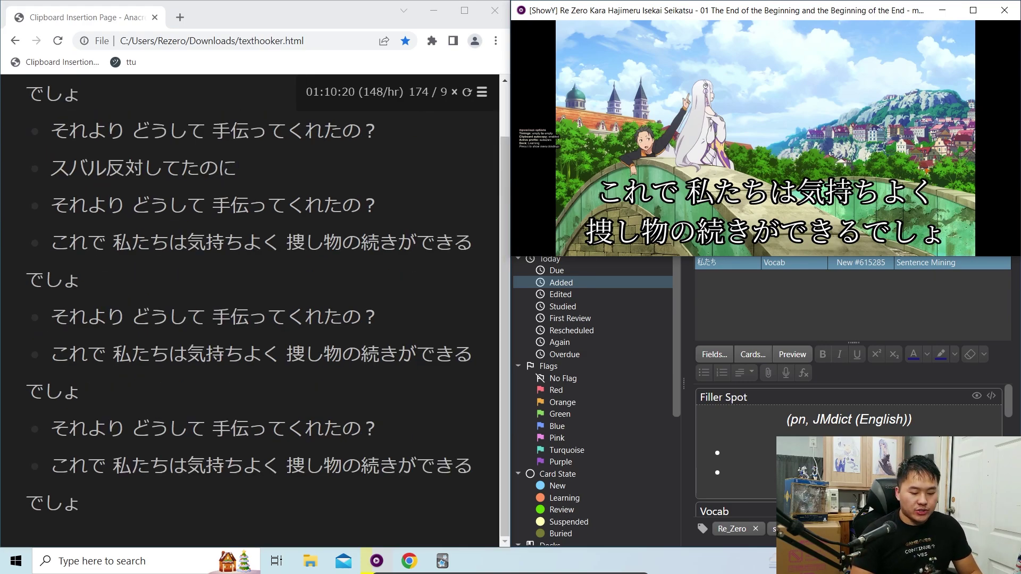
pyautogui.hotkey('ctrl', 'Right')
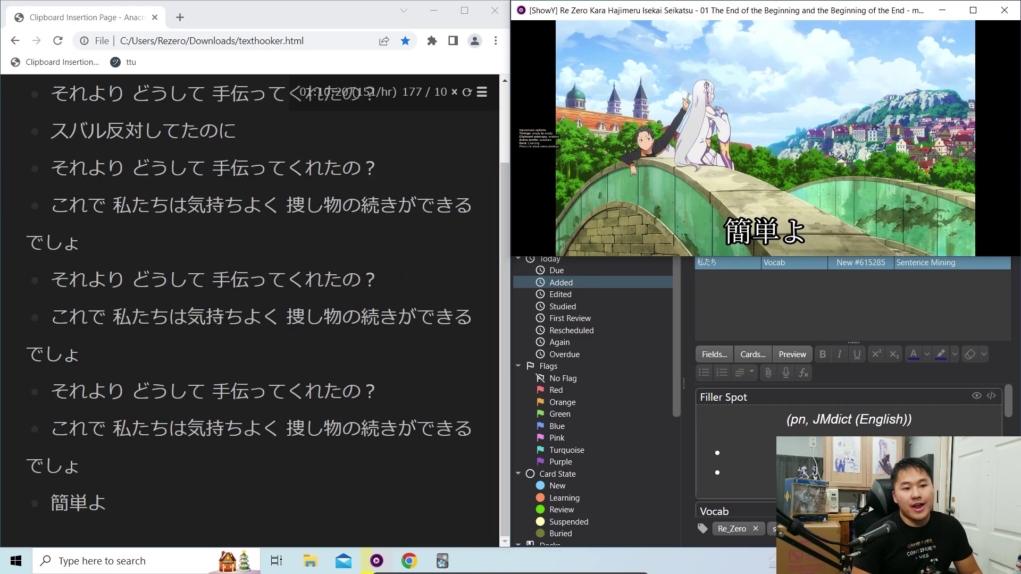
pyautogui.hotkey('ctrl', 'Left')
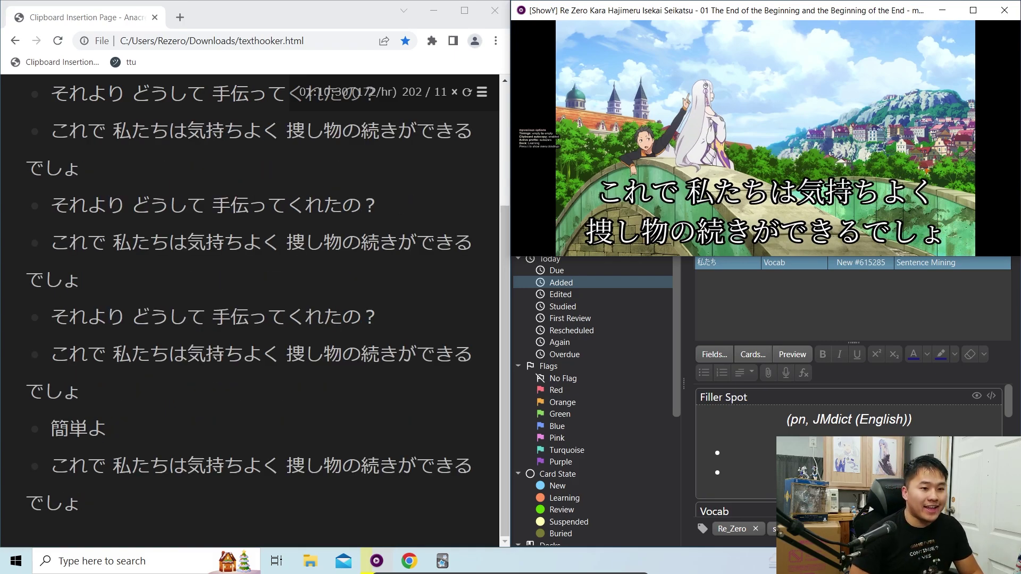
pyautogui.moveTo(370, 420)
pyautogui.hotkey('ctrl', 'Left')
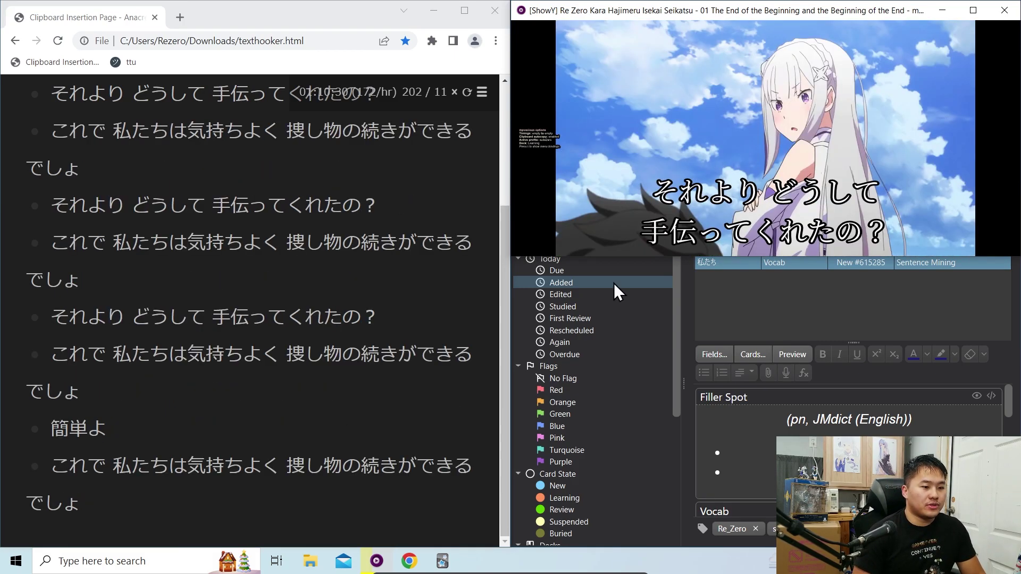
pyautogui.hotkey('ctrl', 'Right')
pyautogui.moveTo(579, 248)
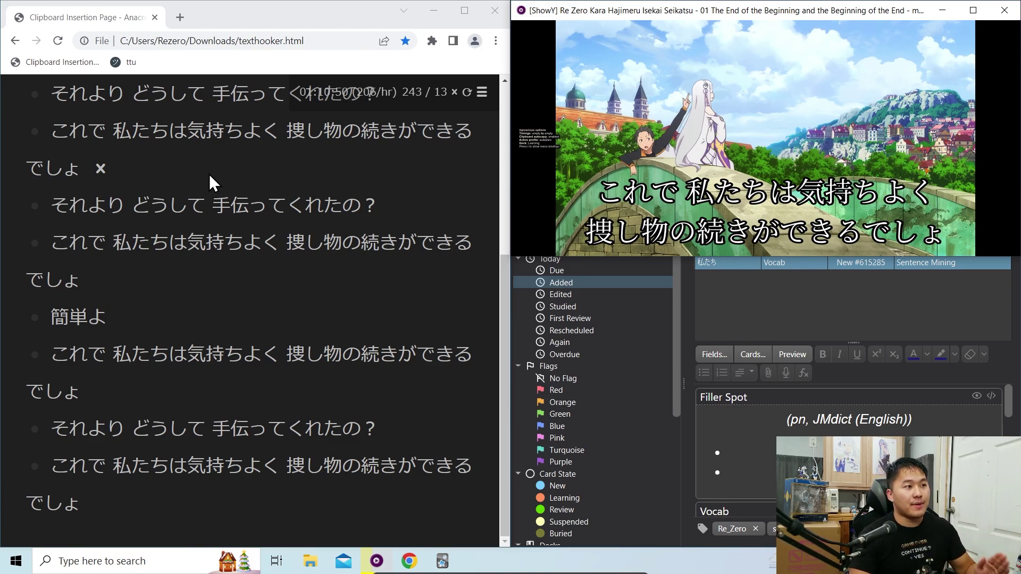
# Open YouTube in a new browser tab and search for "sambon juku"
pyautogui.click(180, 17)
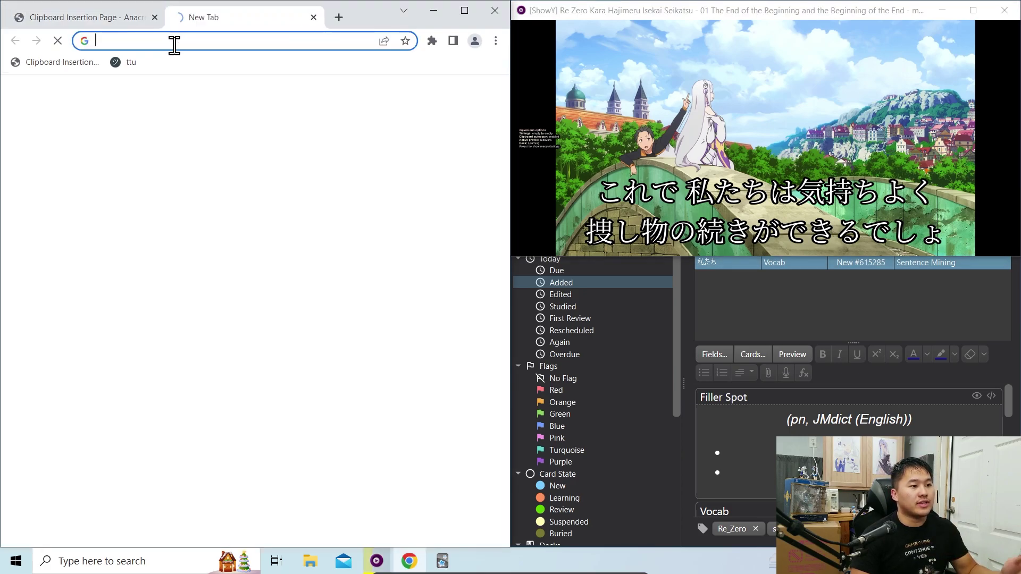
pyautogui.write('youtube.com')
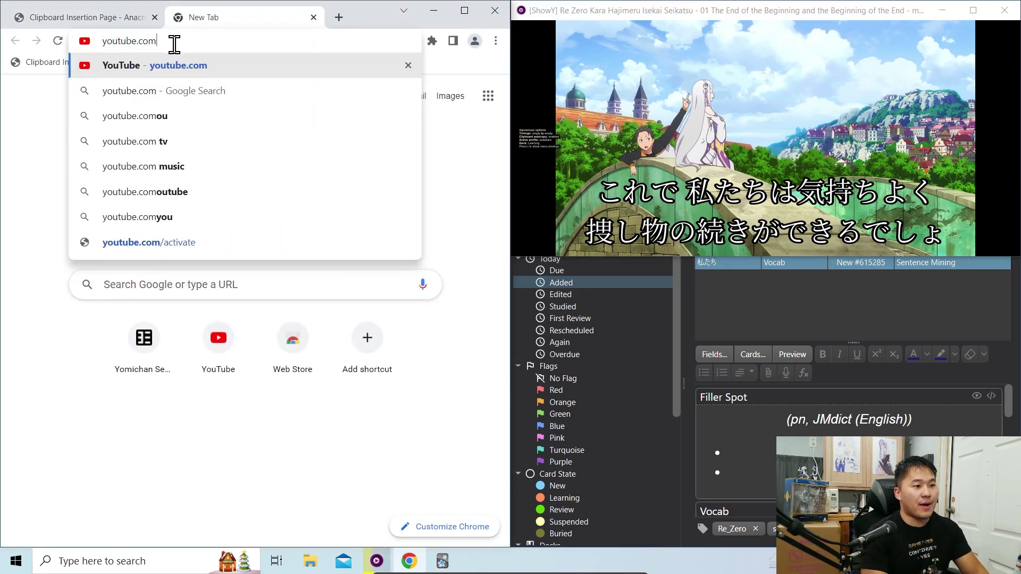
pyautogui.press('Return')
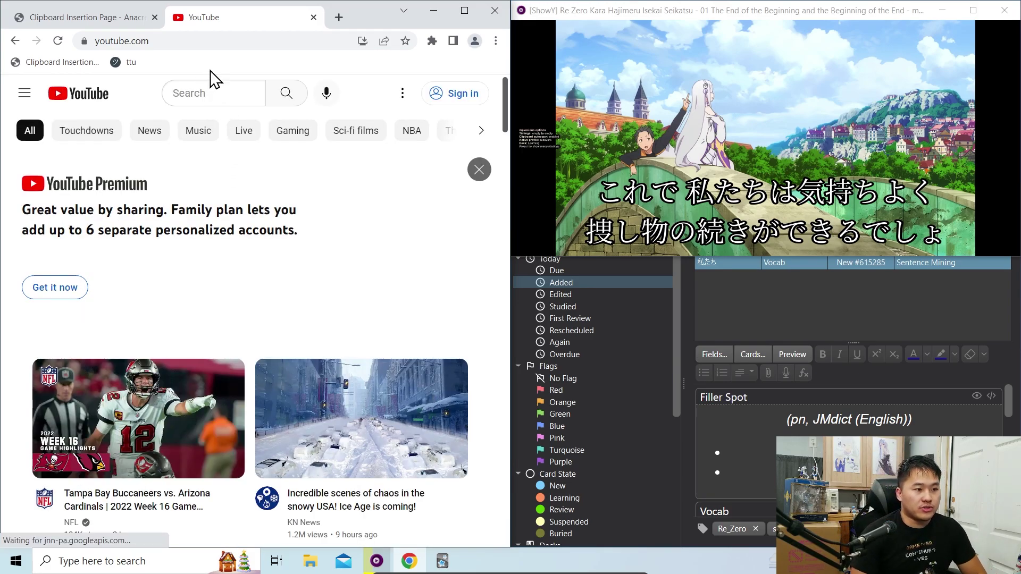
pyautogui.click(216, 91)
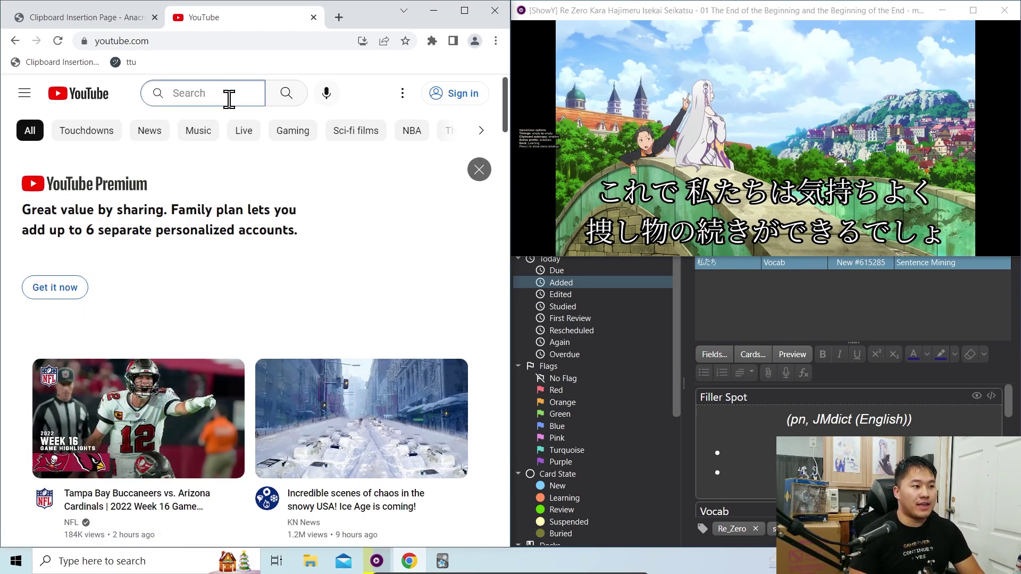
pyautogui.write('sambon juku')
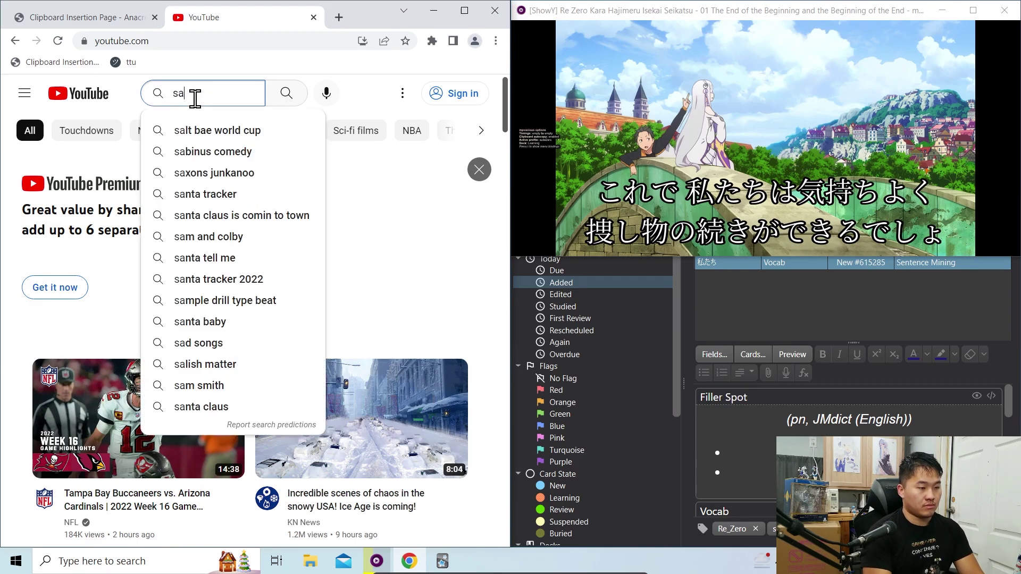
pyautogui.press('Return')
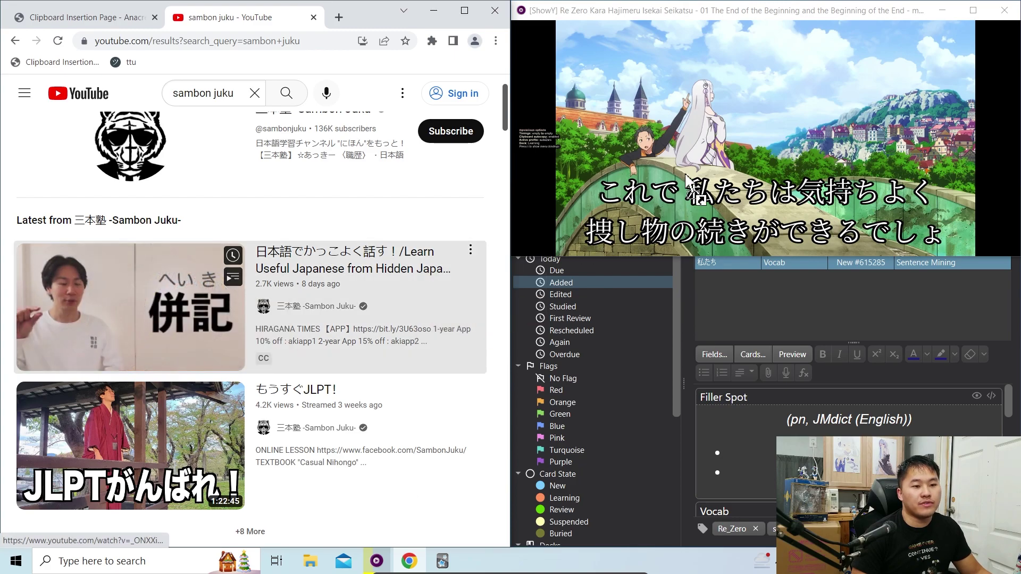
# Load the latest Sambon Juku video, 日本語でかっこよく話す！, from the YouTube results into mpv and turn on its subtitle track
pyautogui.moveTo(133, 292); pyautogui.dragTo(815, 126)
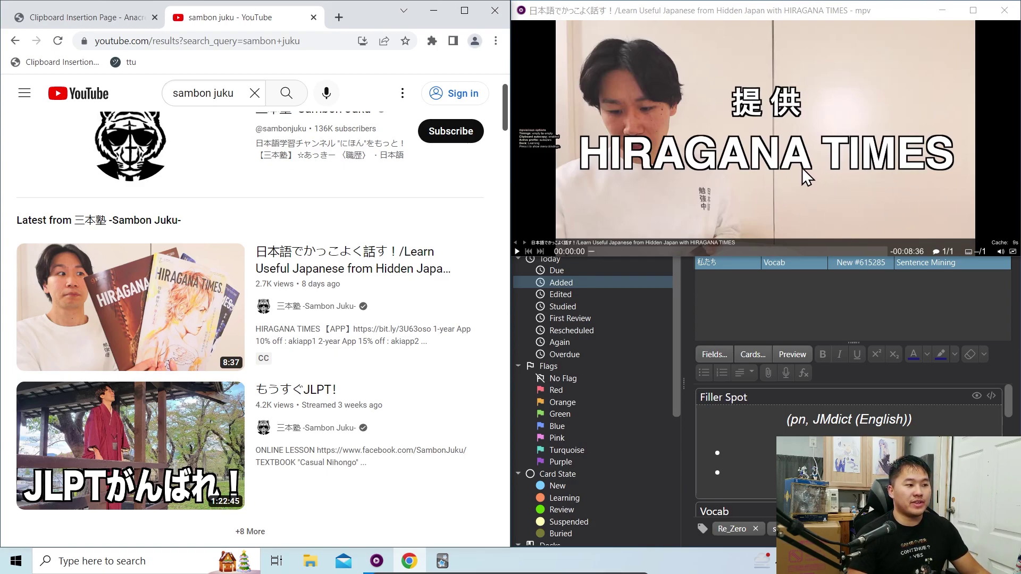
pyautogui.click(809, 197)
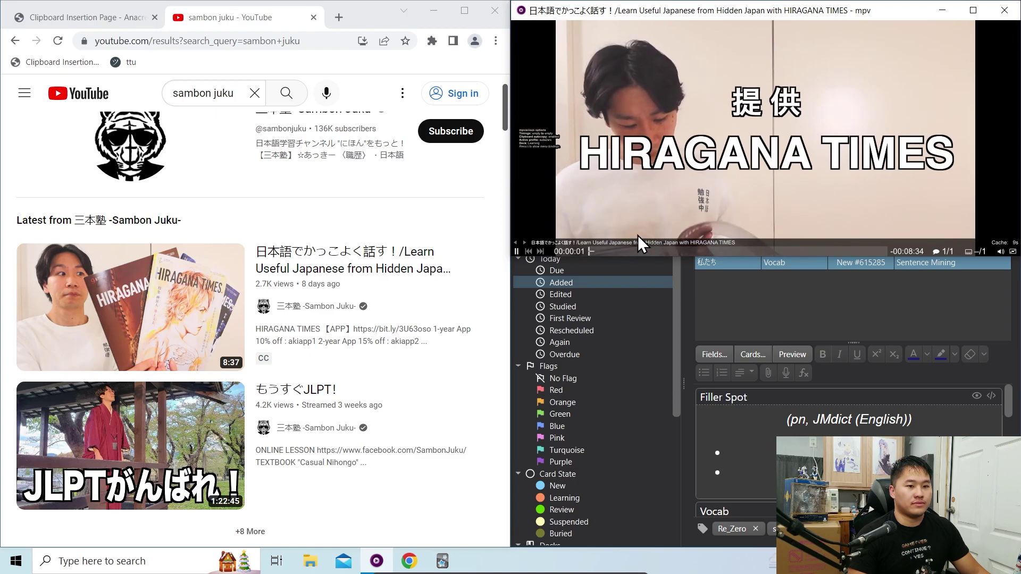
pyautogui.click(693, 186)
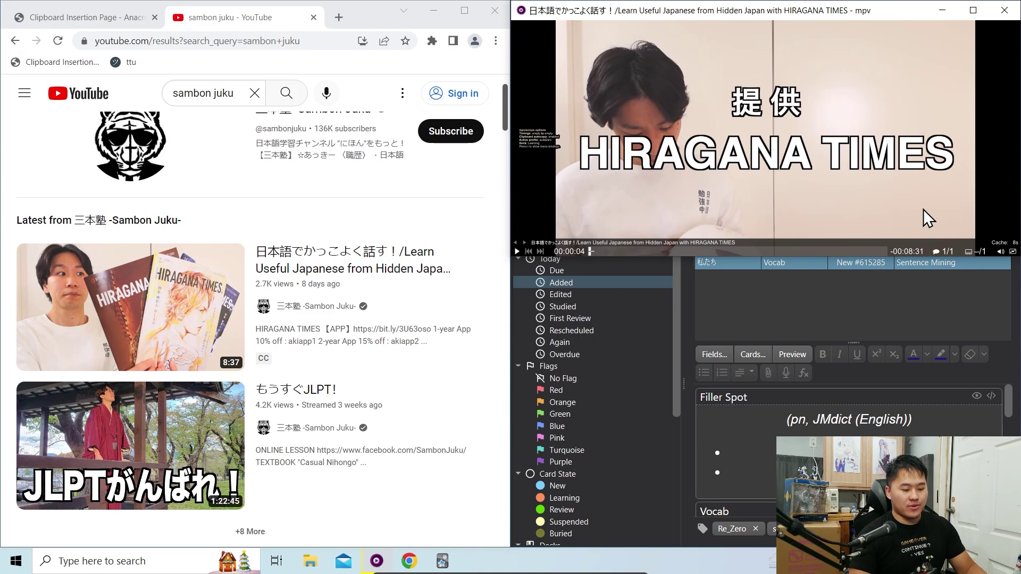
pyautogui.click(969, 251)
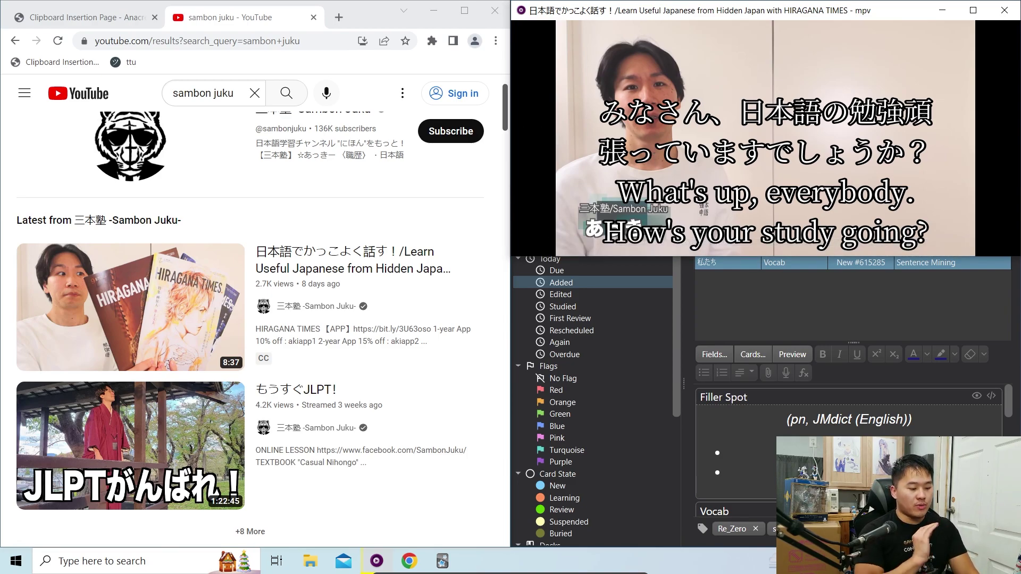
# Switch mpvacious clipboard autocopy off and on again, and bring up the texthooker page to check the copied subtitle
pyautogui.press('a')
pyautogui.press('t')
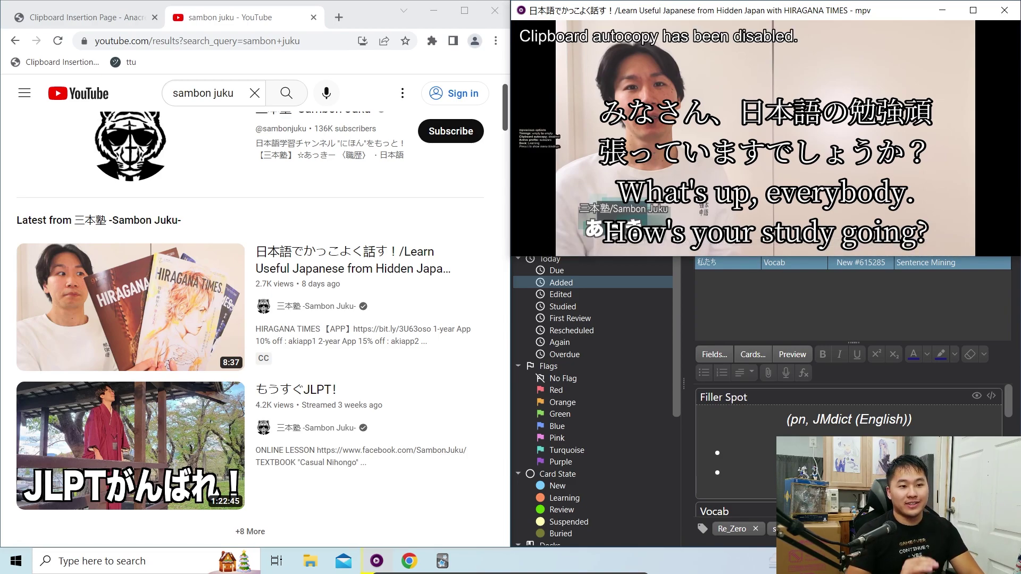
pyautogui.press('t')
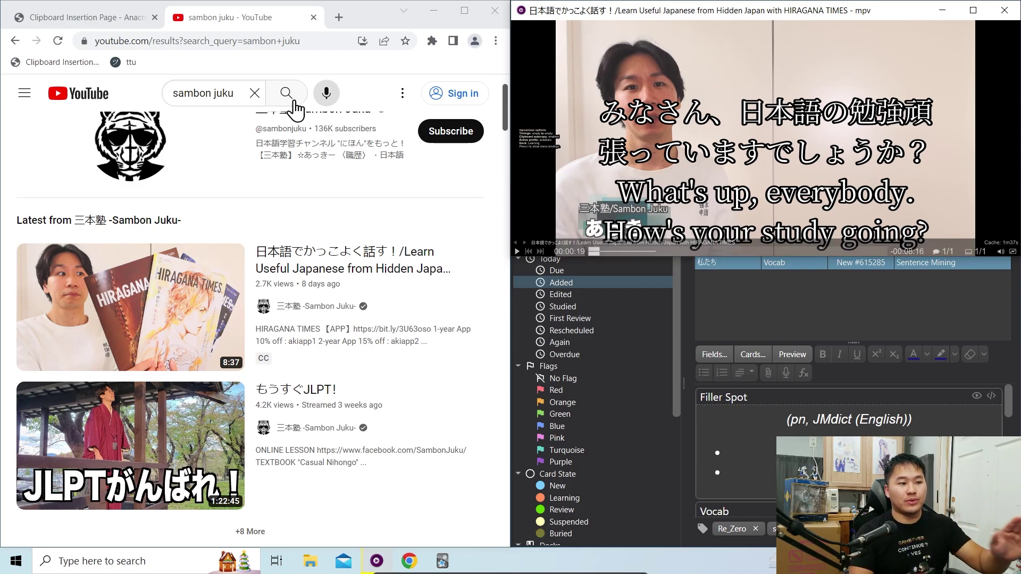
pyautogui.click(101, 22)
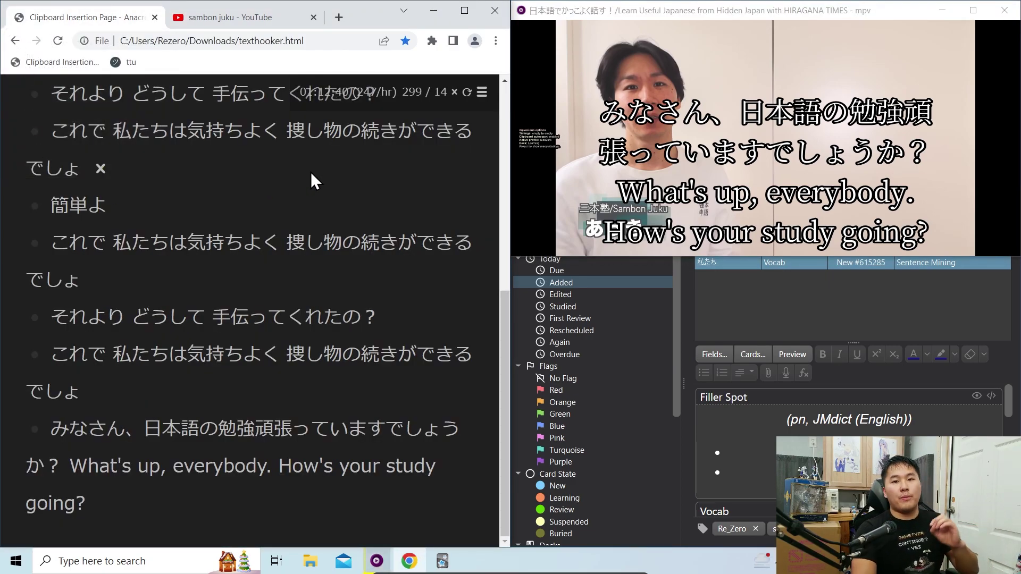
# Load the same YouTube video into a new mpv window and enable clipboard autocopy with the texthooker page in view
pyautogui.click(375, 561)
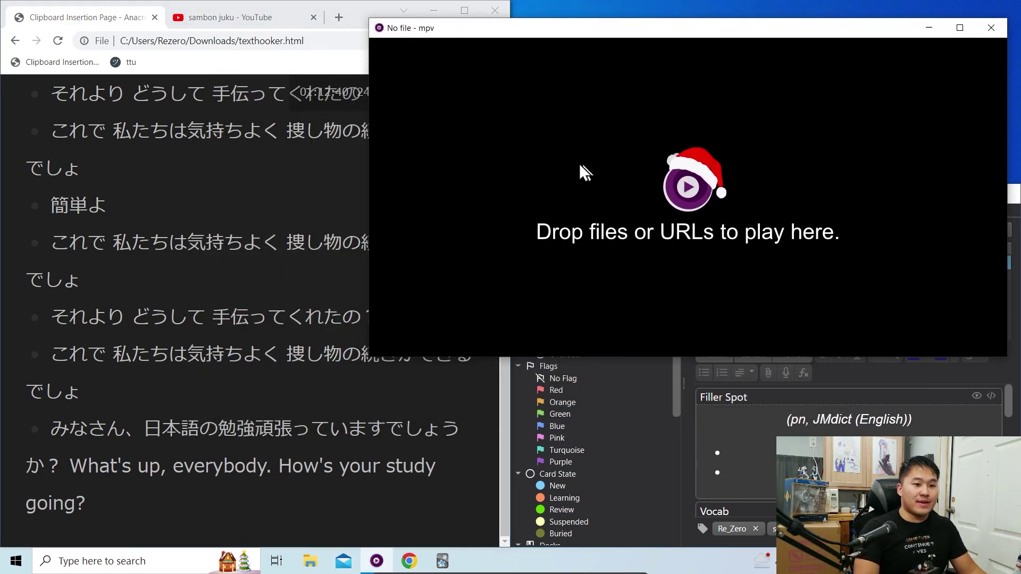
pyautogui.click(228, 17)
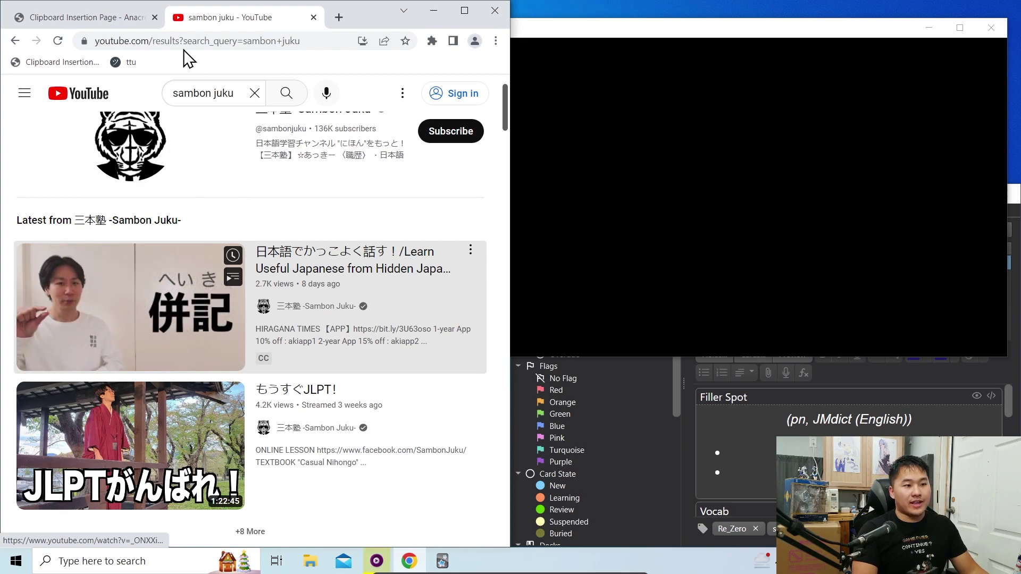
pyautogui.click(64, 18)
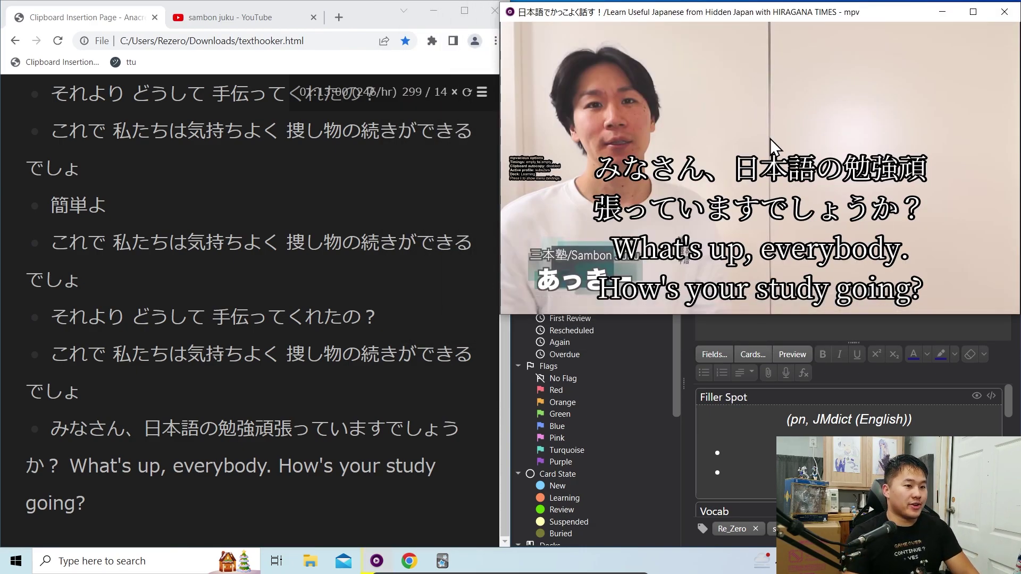
pyautogui.press('t')
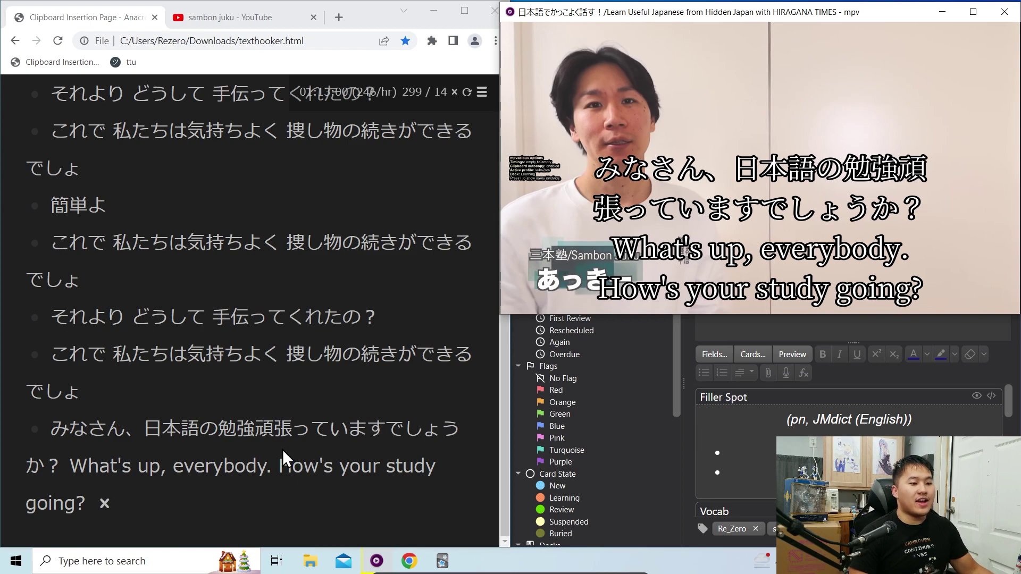
# Check that the Clipboard Inserter extension is on, and return to the video's greeting subtitle so it is copied into the texthooker page again
pyautogui.click(432, 41)
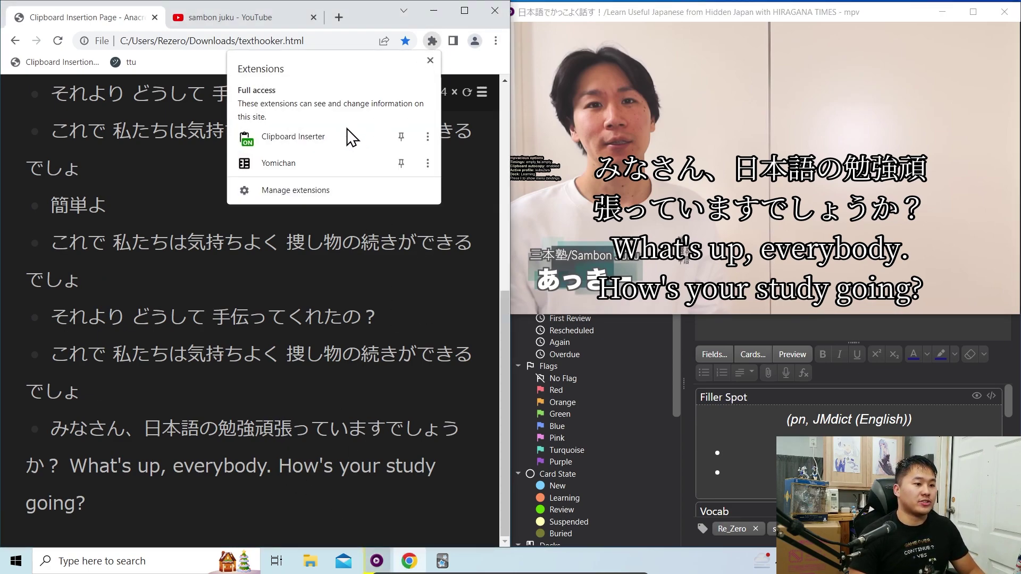
pyautogui.click(192, 161)
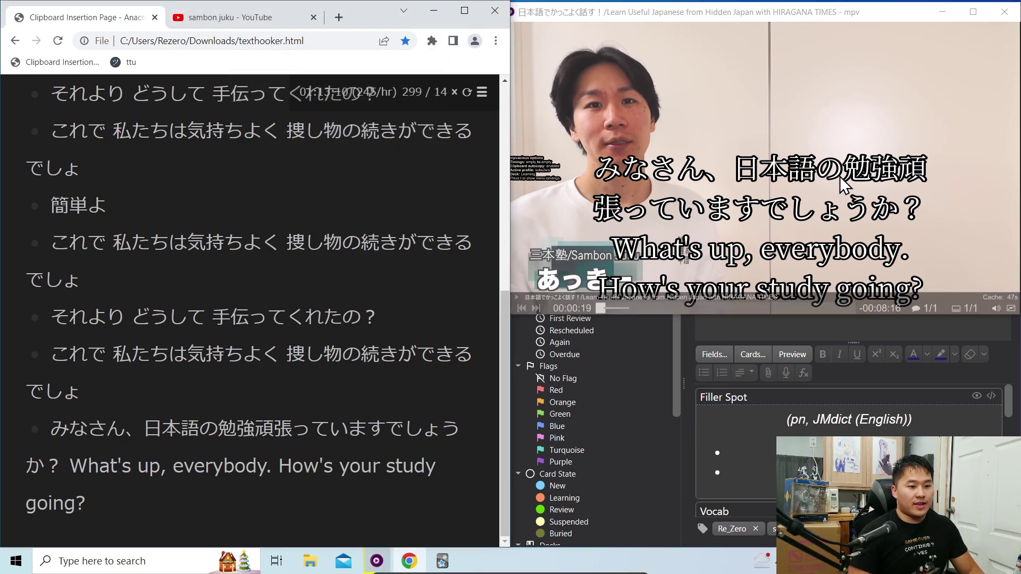
pyautogui.click(862, 157)
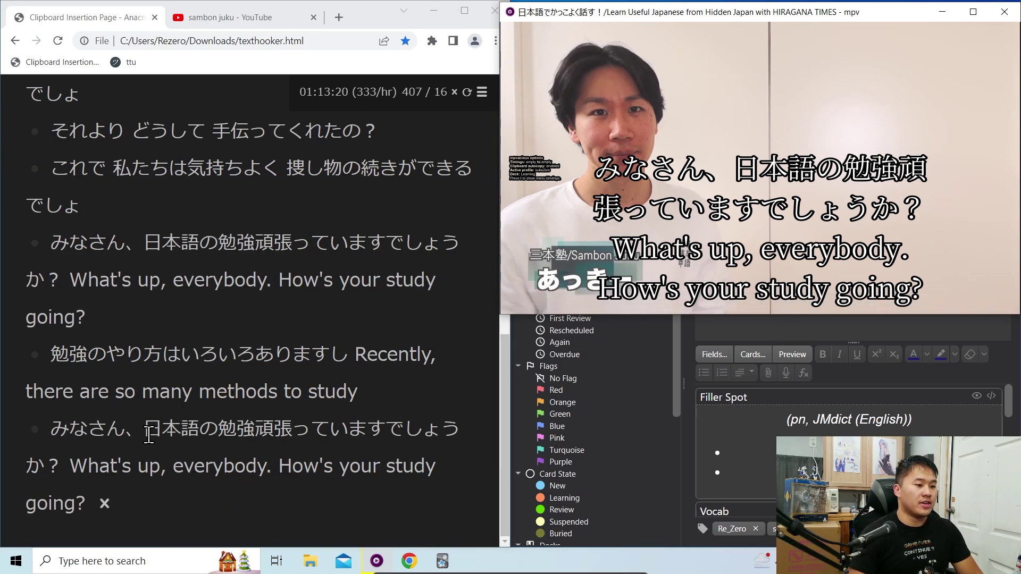
# Look up 日本語 in the newest texthooker line and add the にほんご entry to Anki with the definition "Japanese (language)" selected
pyautogui.moveTo(150, 428)
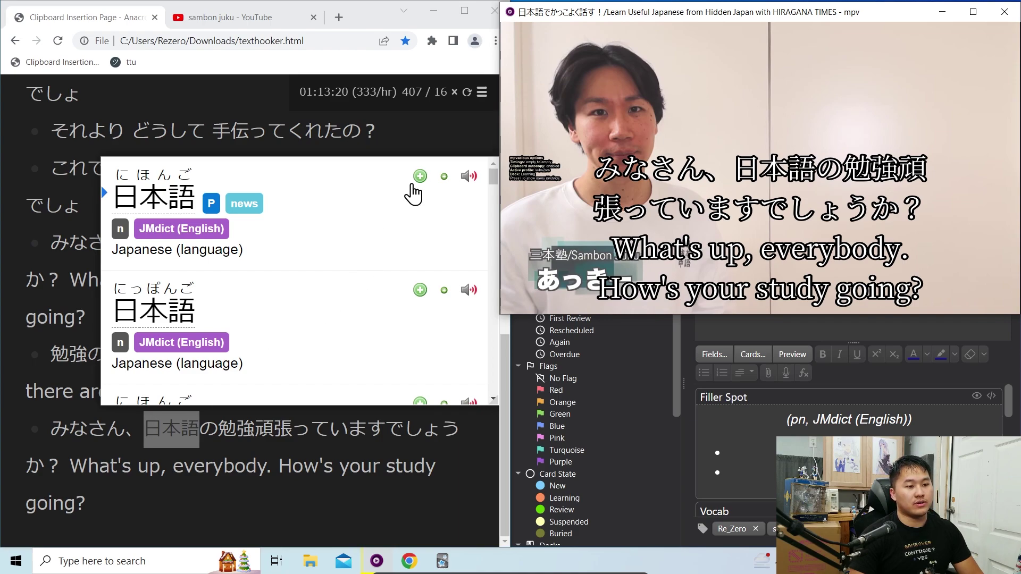
pyautogui.click(183, 249)
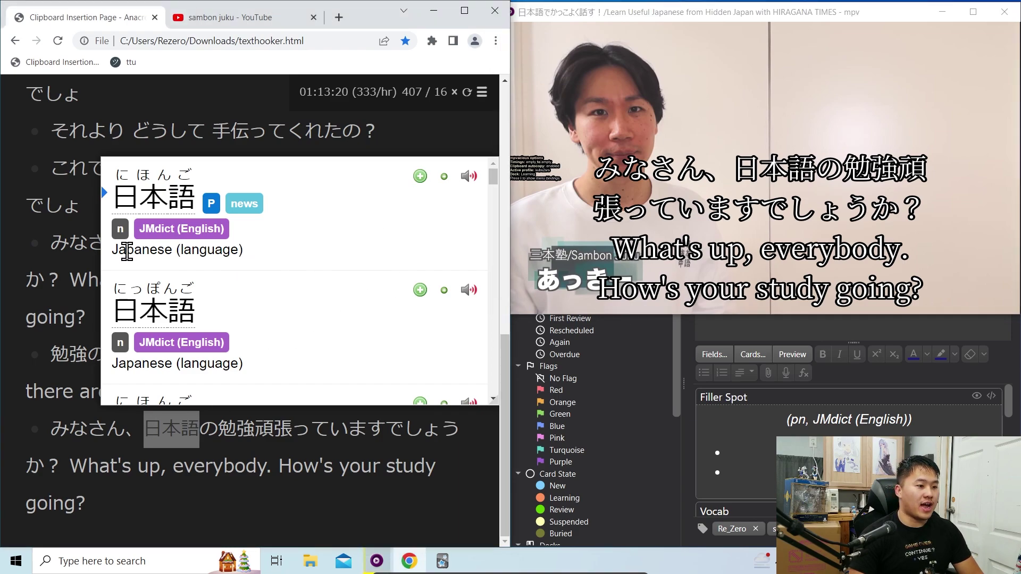
pyautogui.moveTo(113, 250); pyautogui.dragTo(278, 242)
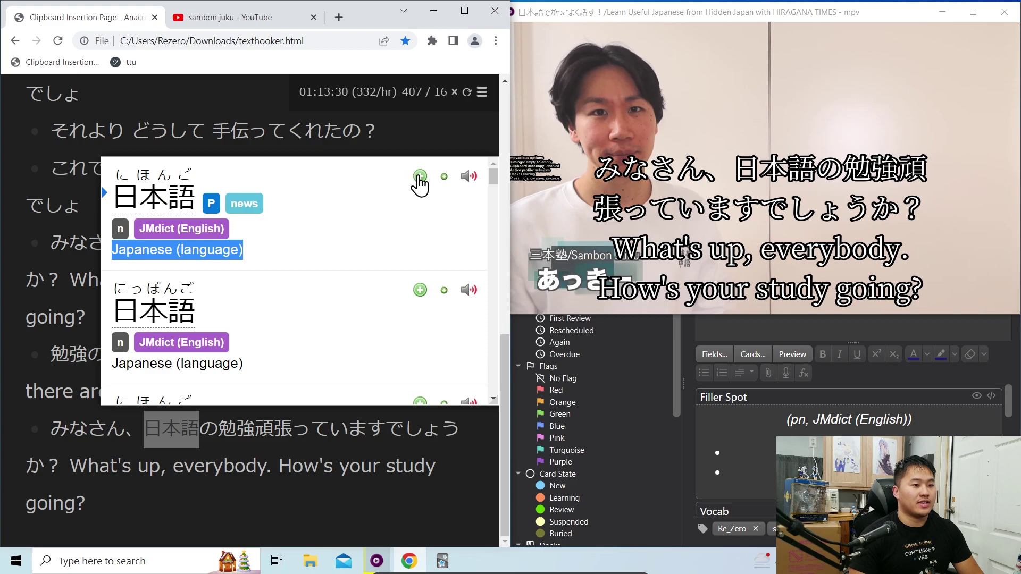
pyautogui.click(420, 176)
# Update the newly added 日本語 card with the current subtitle's audio and screenshot from the video using mpvacious
pyautogui.click(794, 219)
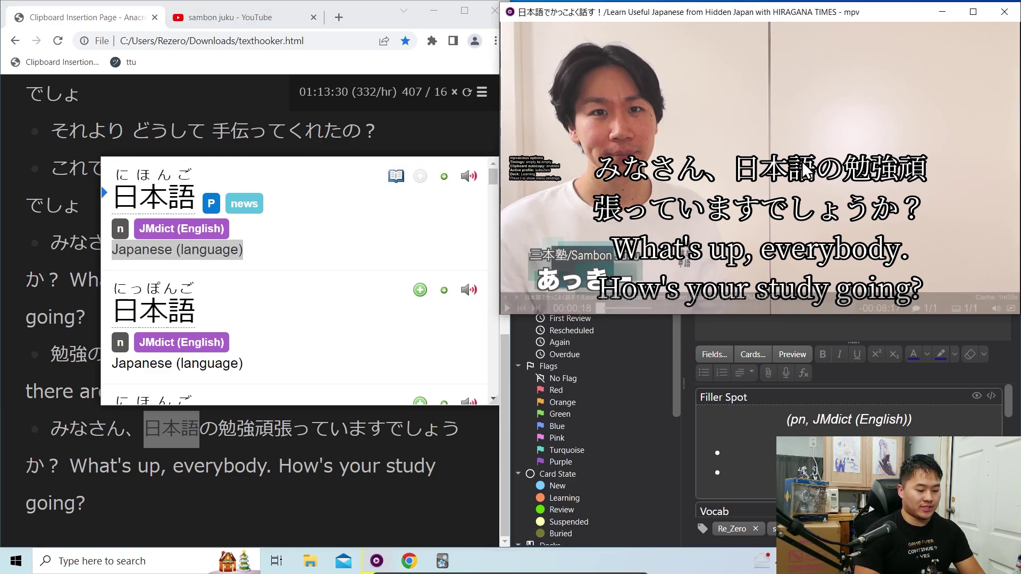
pyautogui.press('c')
pyautogui.hotkey('ctrl', 'm')
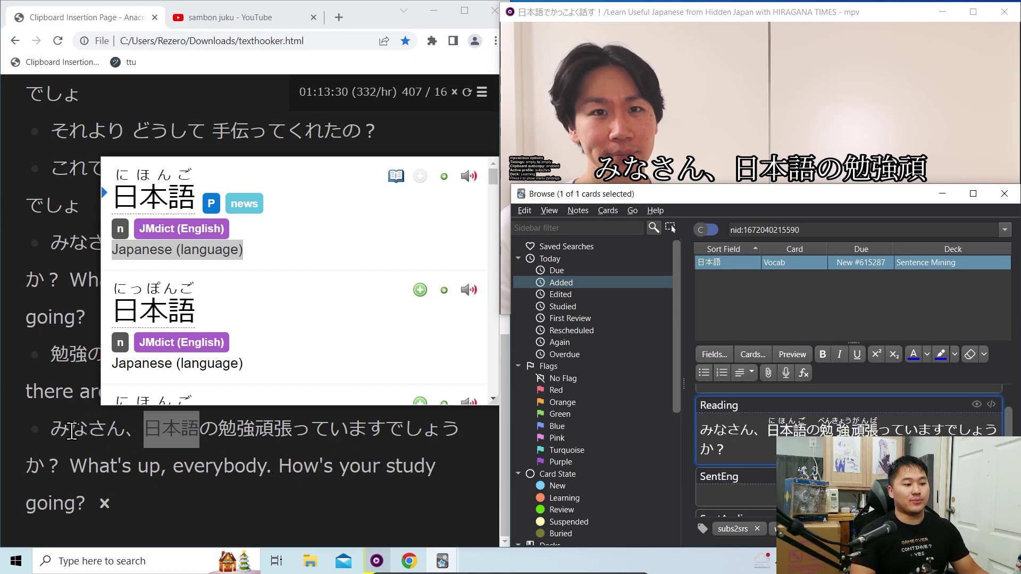
# Compare the copied bilingual line on the texthooker page with the Reading, SentEng and SentAudio fields of the new card
pyautogui.moveTo(51, 428); pyautogui.dragTo(63, 461)
pyautogui.click(189, 502)
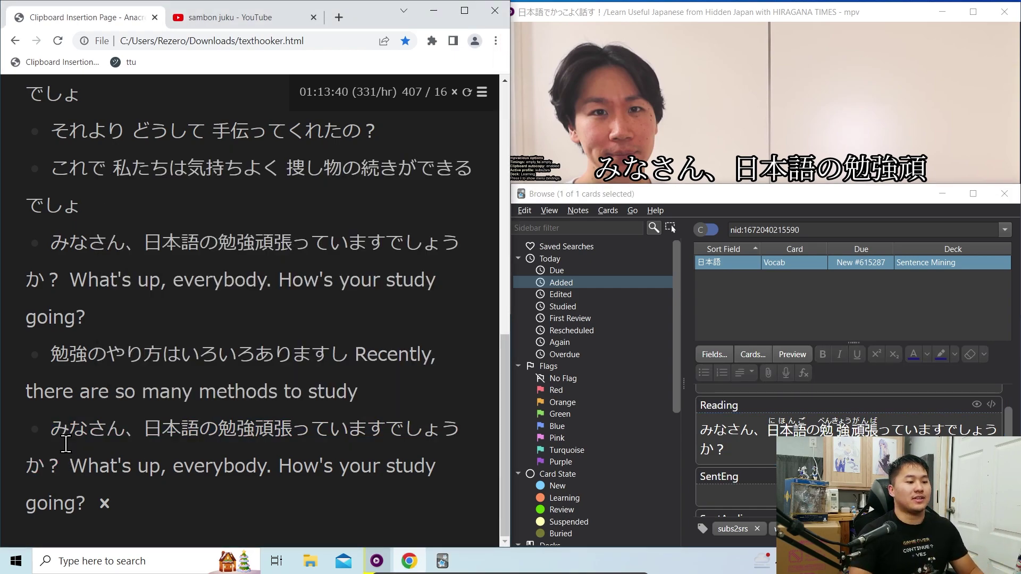
pyautogui.moveTo(53, 468); pyautogui.dragTo(64, 468)
pyautogui.click(72, 469)
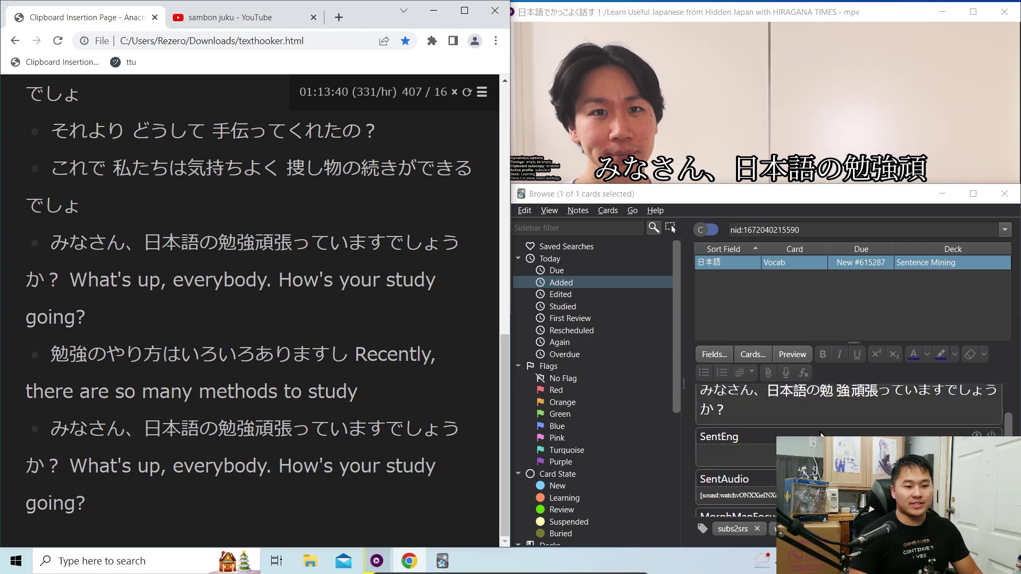
pyautogui.scroll(-2, 817, 433)
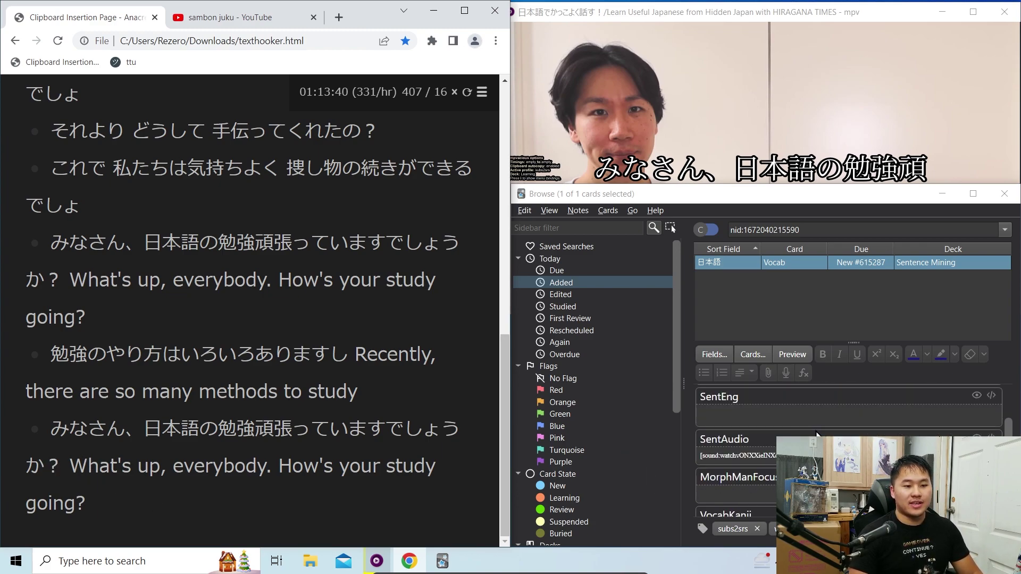
# Preview the 日本語 card, reveal its Reading hint, and show the back side with the preview window moved aside
pyautogui.click(795, 356)
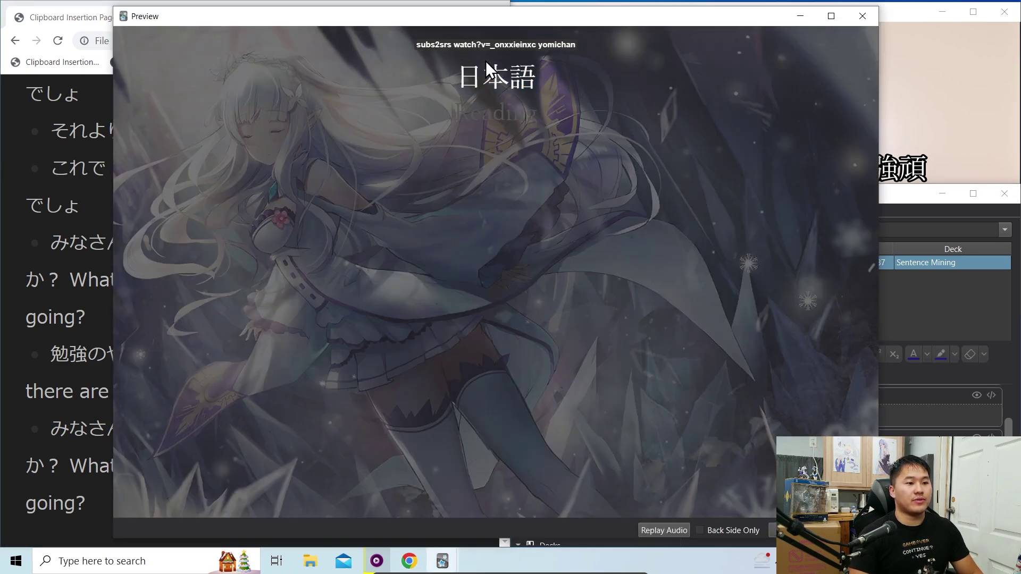
pyautogui.click(484, 116)
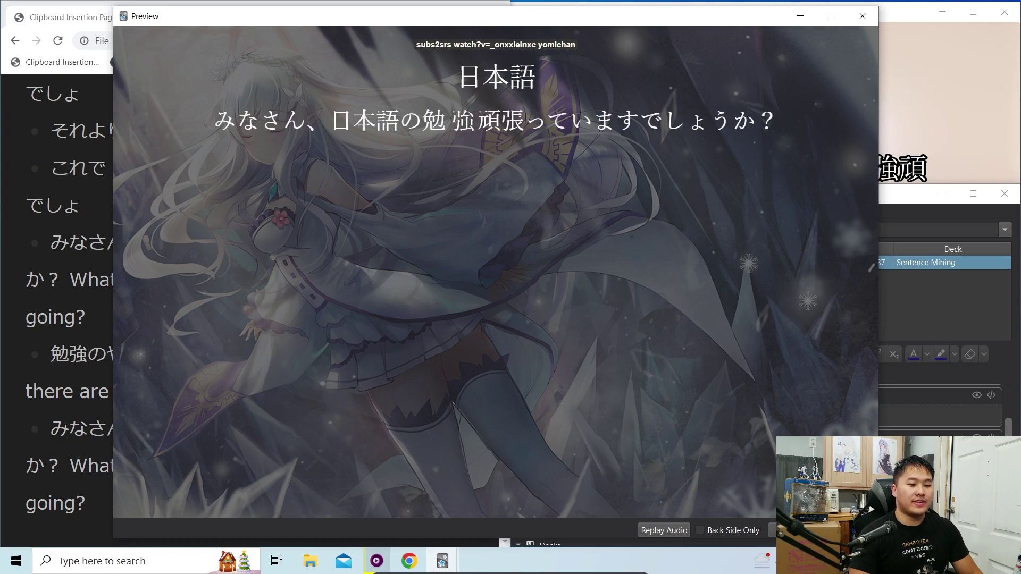
pyautogui.press('Right')
pyautogui.moveTo(643, 23); pyautogui.dragTo(550, 20)
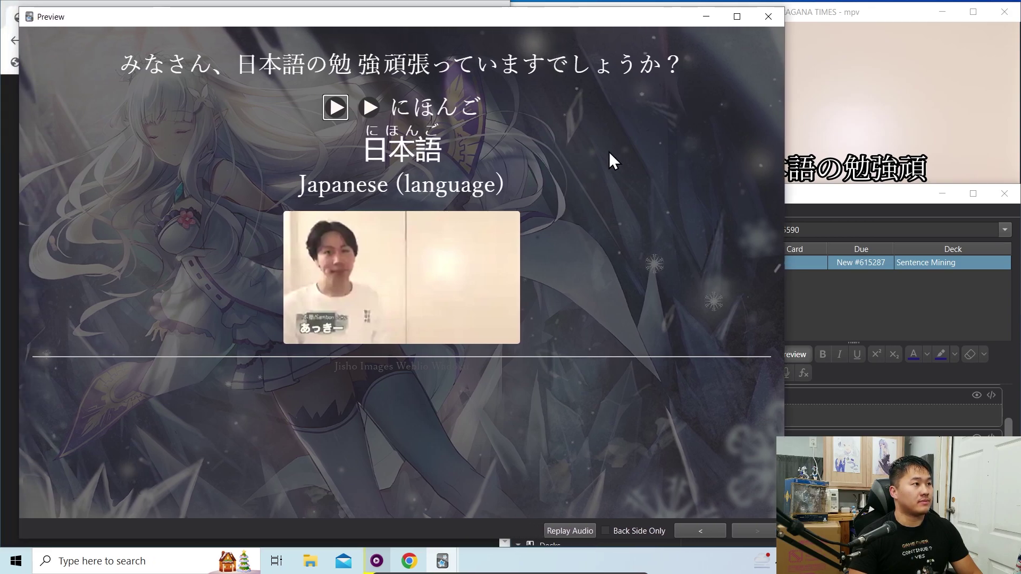